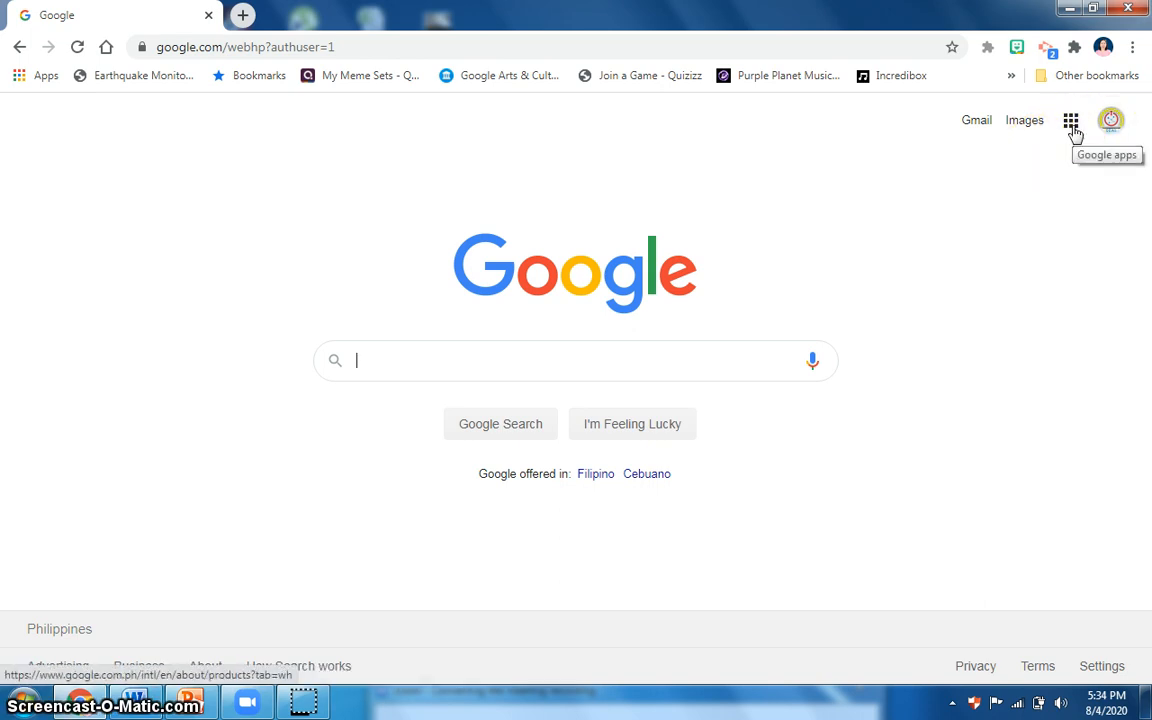
Open Google Drive from the list of Google apps.
{"action": "left_click", "coordinate": [1071, 124]}
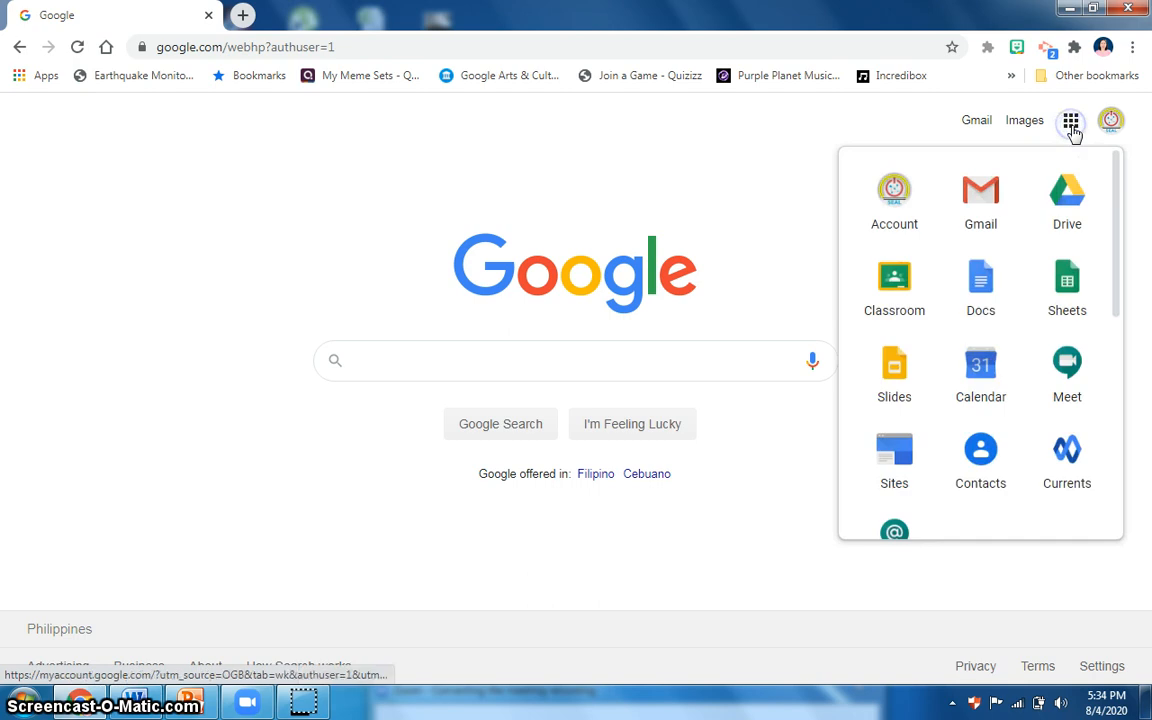
{"action": "left_click", "coordinate": [1066, 219]}
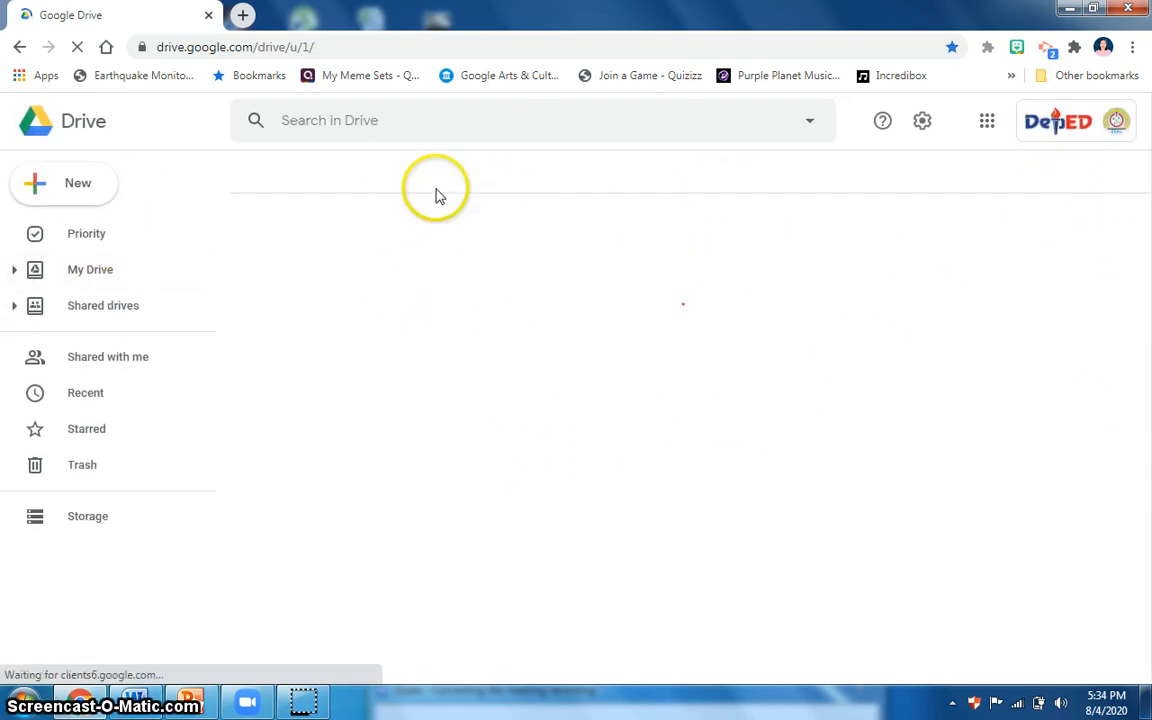
{"action": "left_click", "coordinate": [527, 288]}
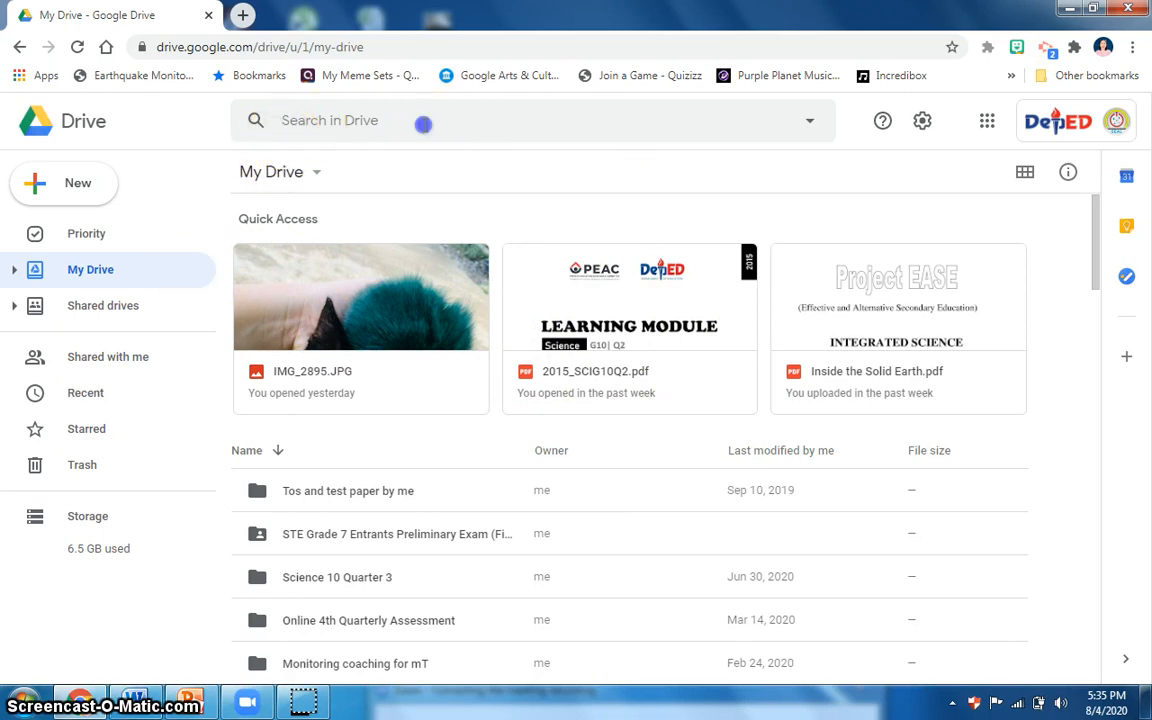
Review the file type and owner filters in Drive's advanced search options, then close them without searching.
{"action": "left_click", "coordinate": [424, 124]}
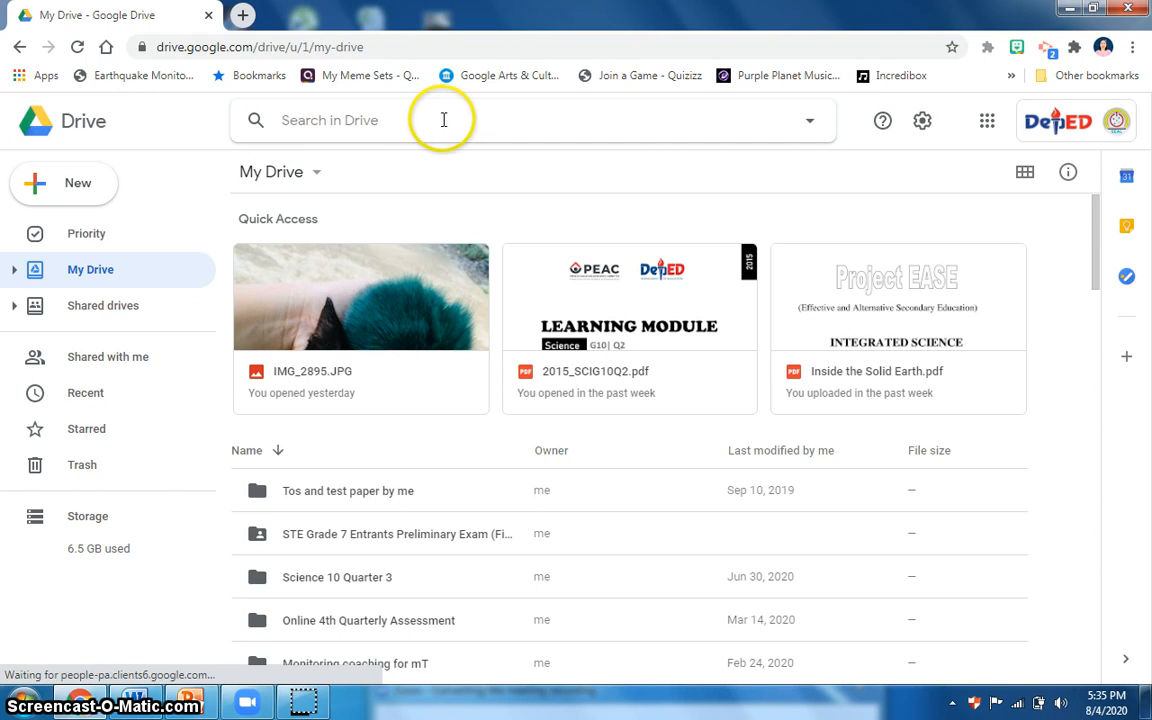
{"action": "left_click", "coordinate": [809, 124]}
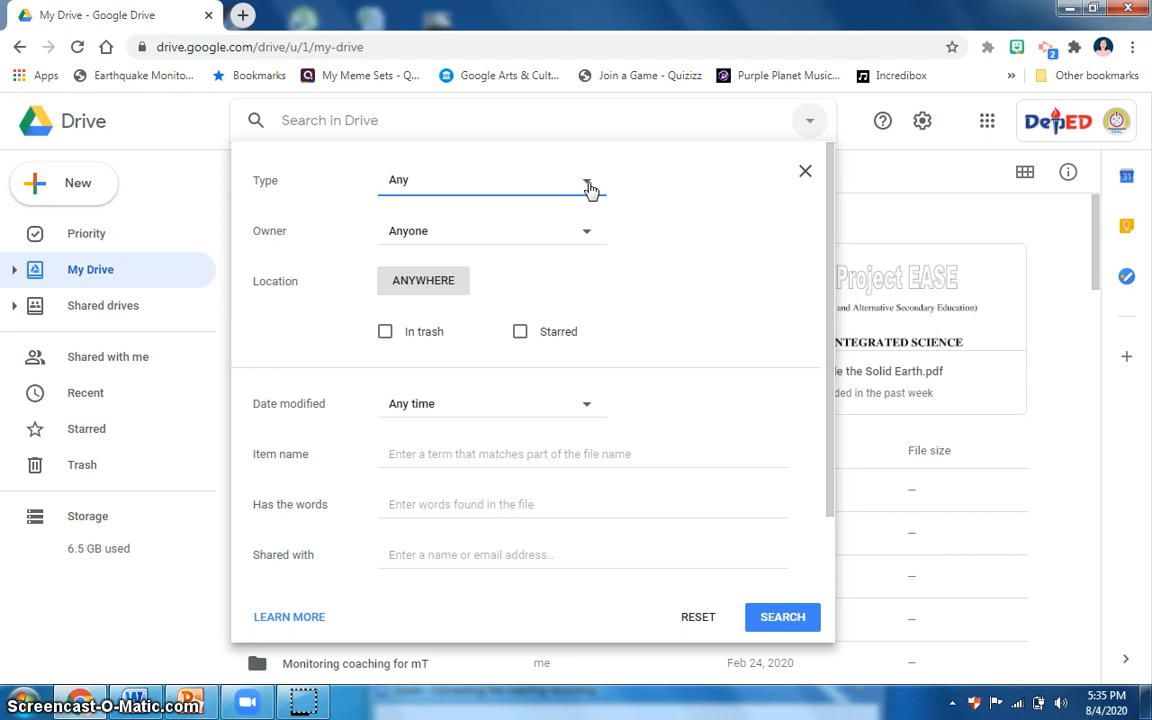
{"action": "left_click", "coordinate": [588, 187]}
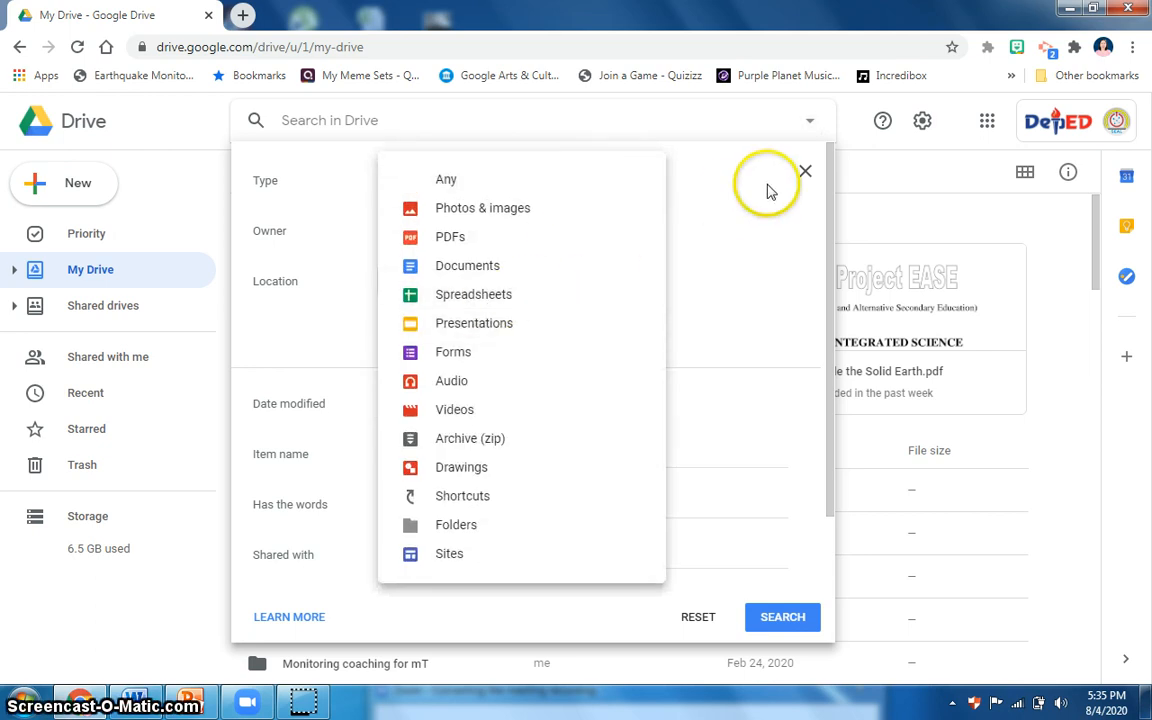
{"action": "left_click", "coordinate": [768, 190]}
{"action": "left_click", "coordinate": [586, 231]}
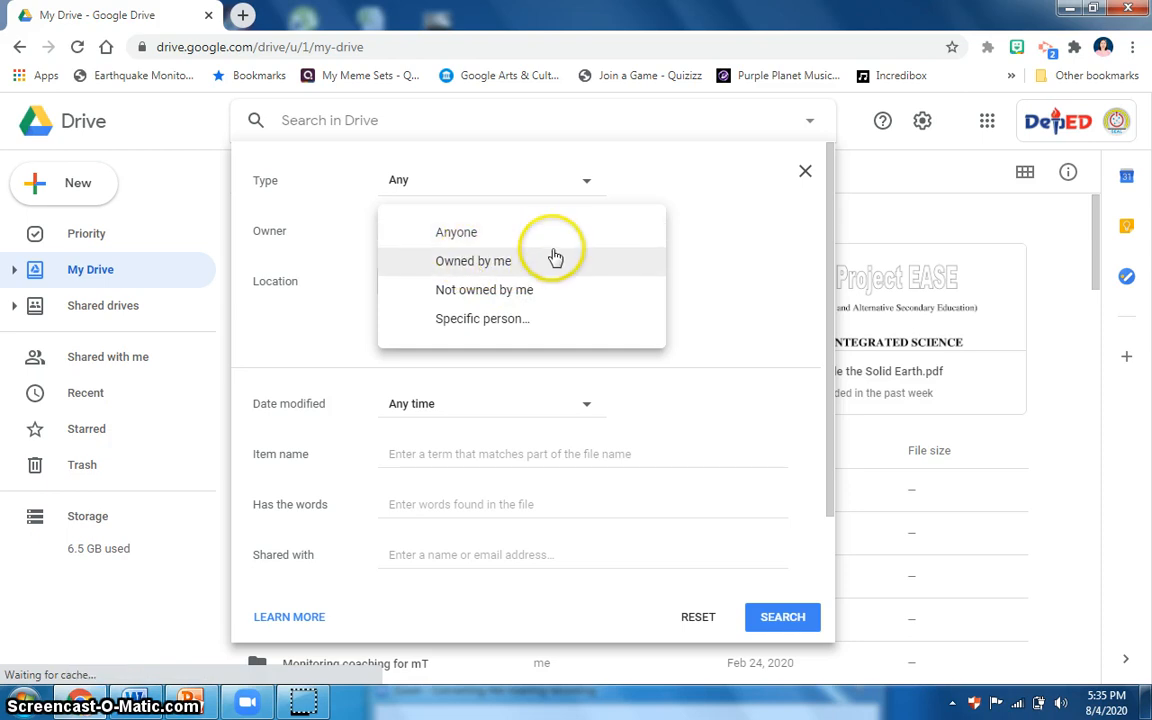
{"action": "left_click", "coordinate": [808, 176]}
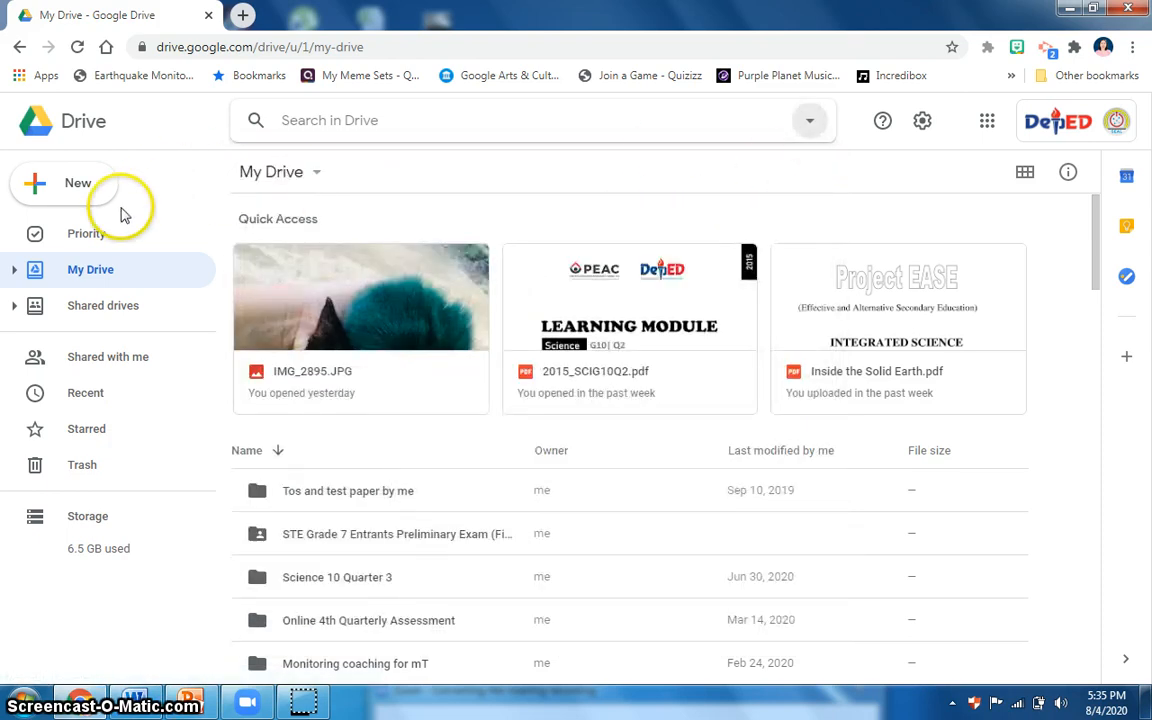
Review the kinds of items that can be created in or uploaded to My Drive.
{"action": "left_click", "coordinate": [36, 195]}
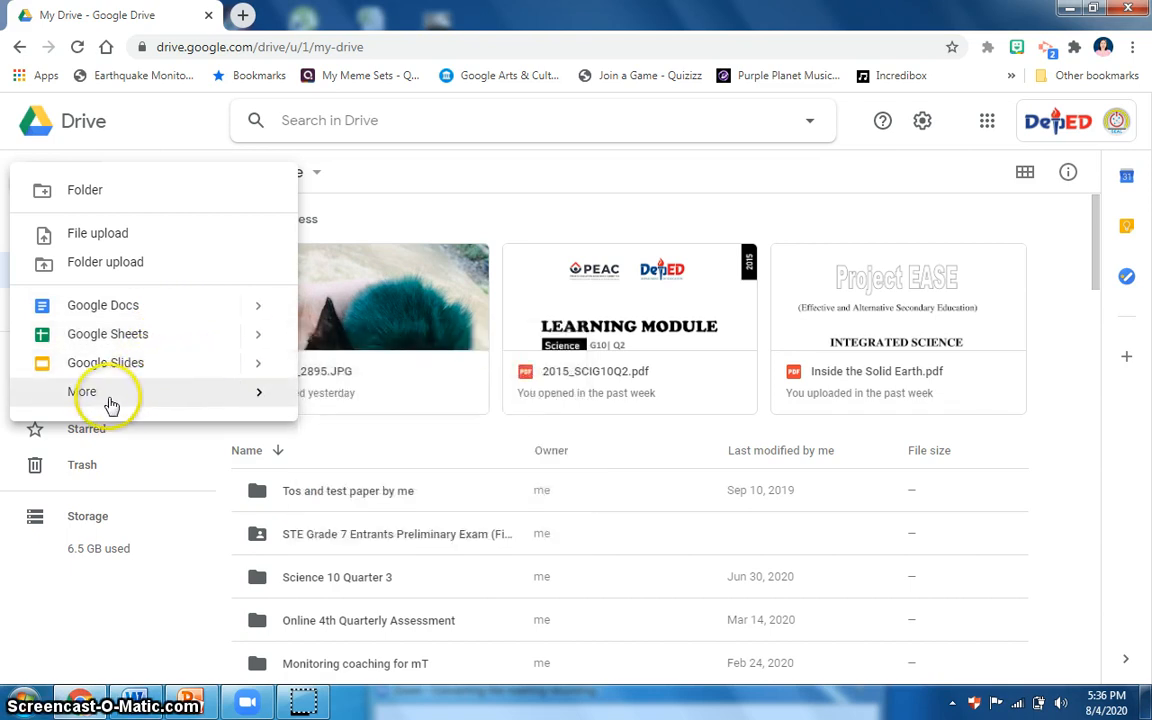
{"action": "mouse_move", "coordinate": [260, 400]}
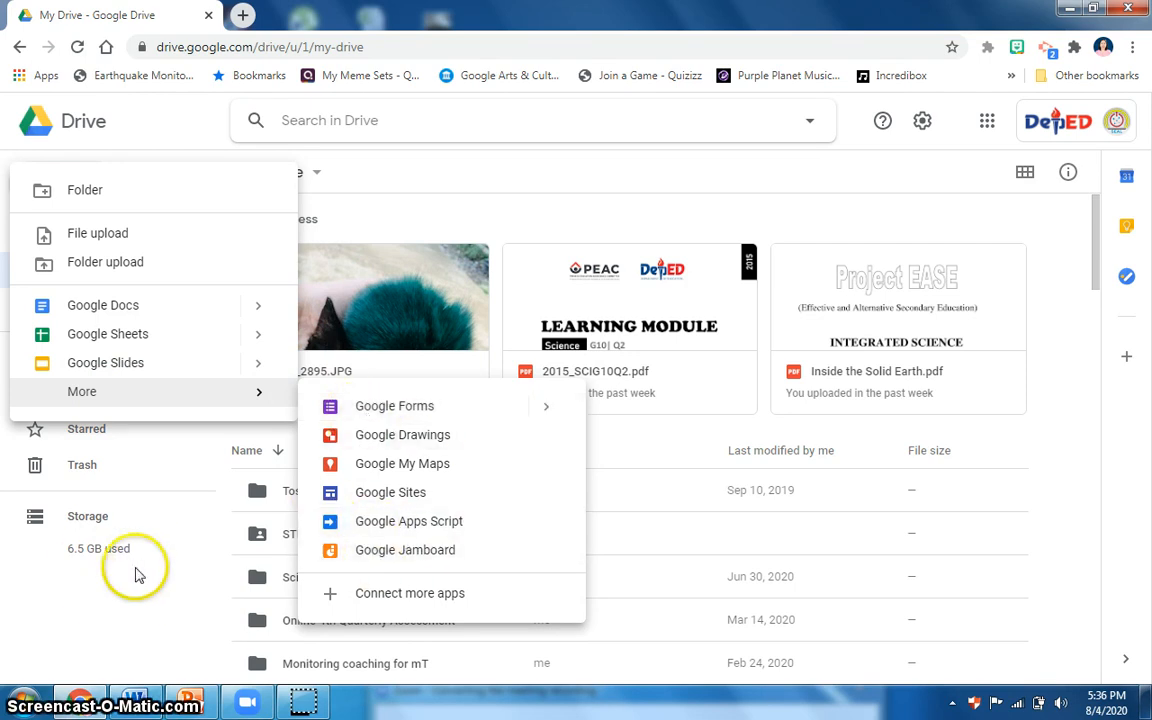
{"action": "left_click", "coordinate": [82, 643]}
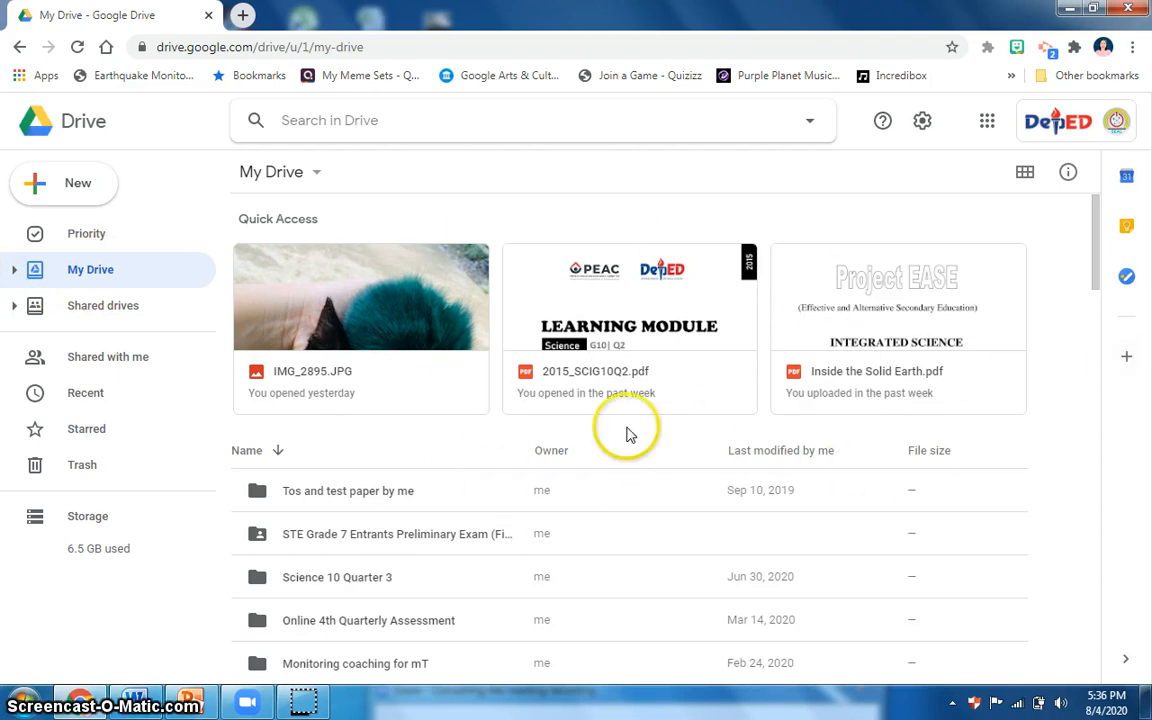
Look through Drive's Shared drives, Shared with me, Recent and Trash sections.
{"action": "left_click", "coordinate": [66, 312]}
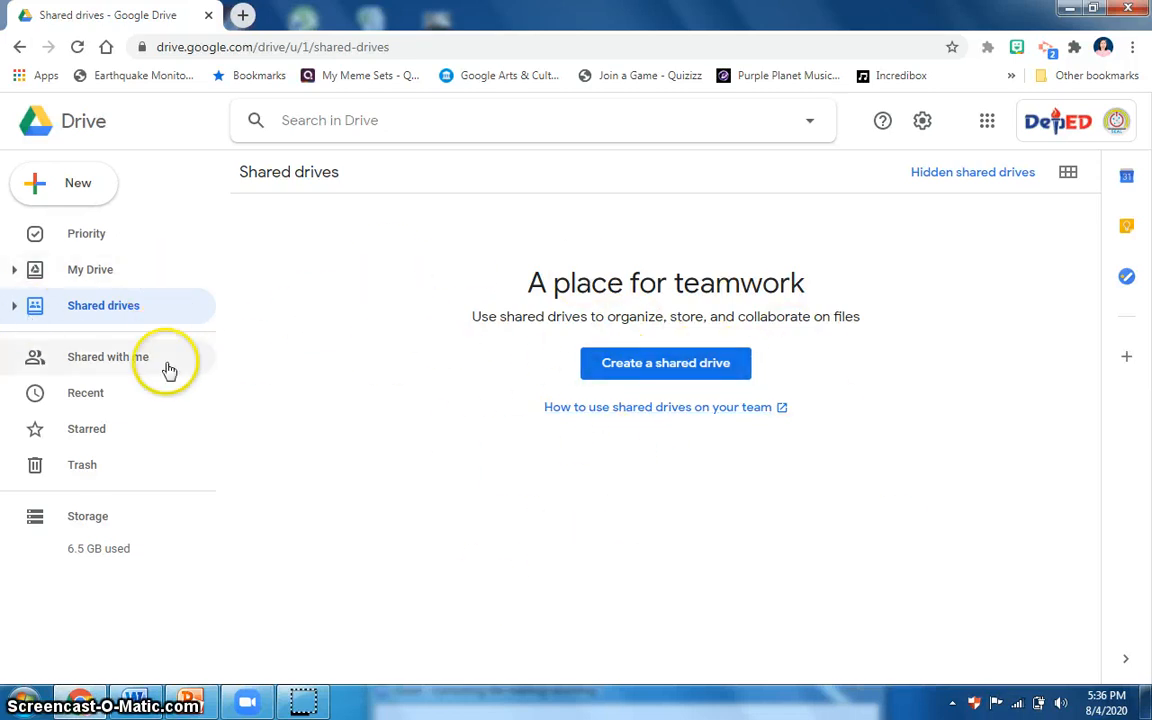
{"action": "left_click", "coordinate": [98, 365]}
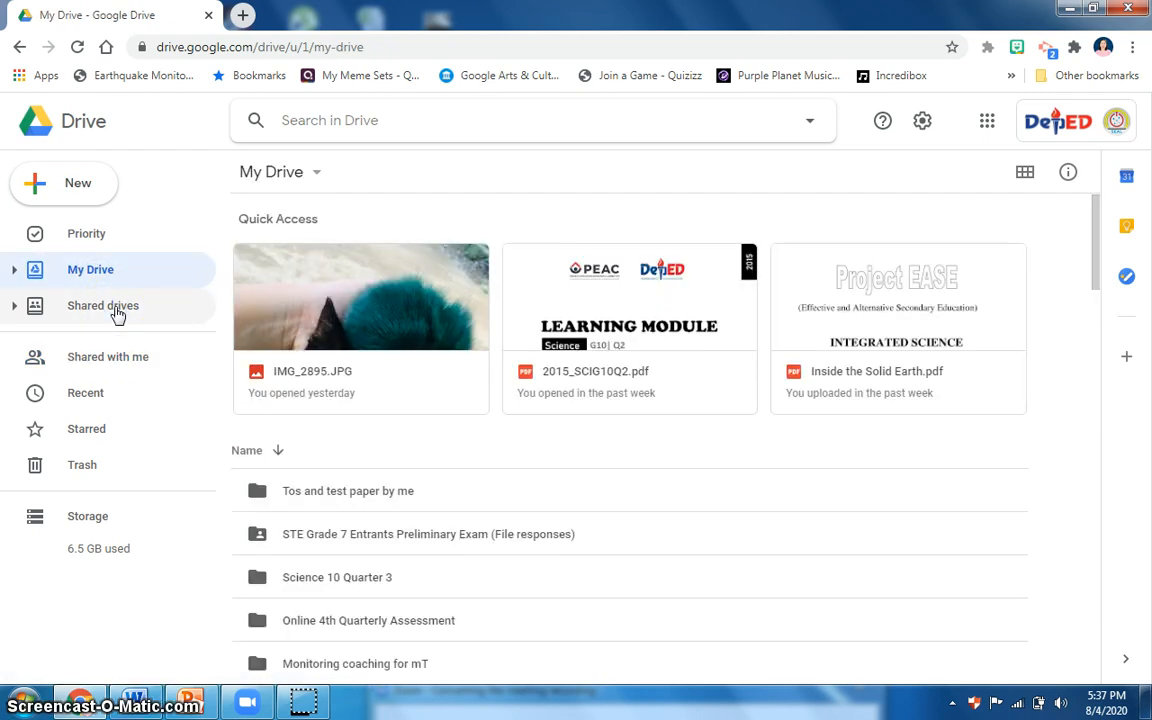
{"action": "left_click", "coordinate": [117, 312]}
{"action": "left_click", "coordinate": [110, 363]}
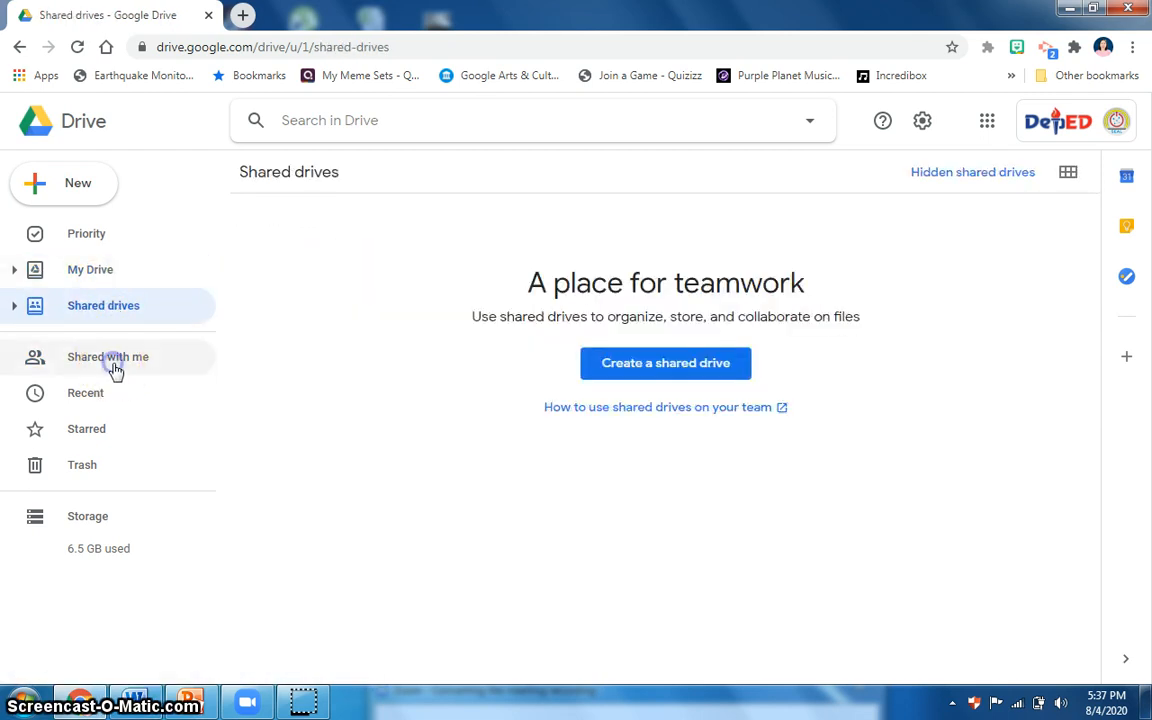
{"action": "left_click", "coordinate": [116, 368]}
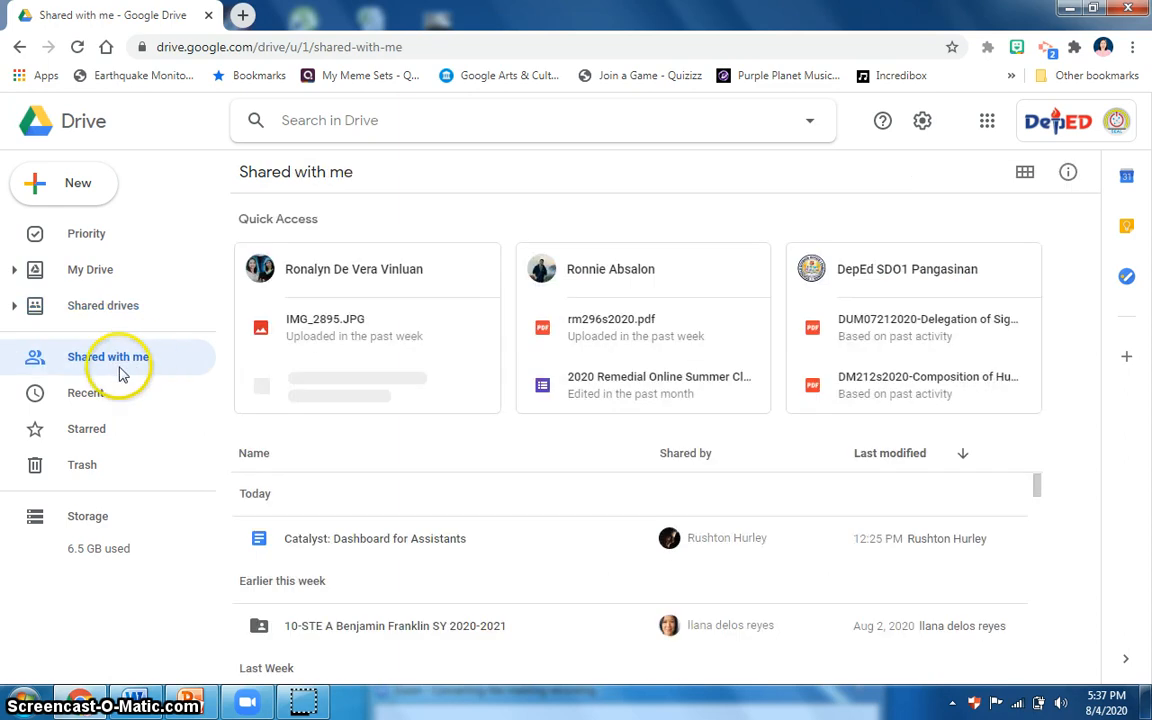
{"action": "left_click", "coordinate": [93, 410]}
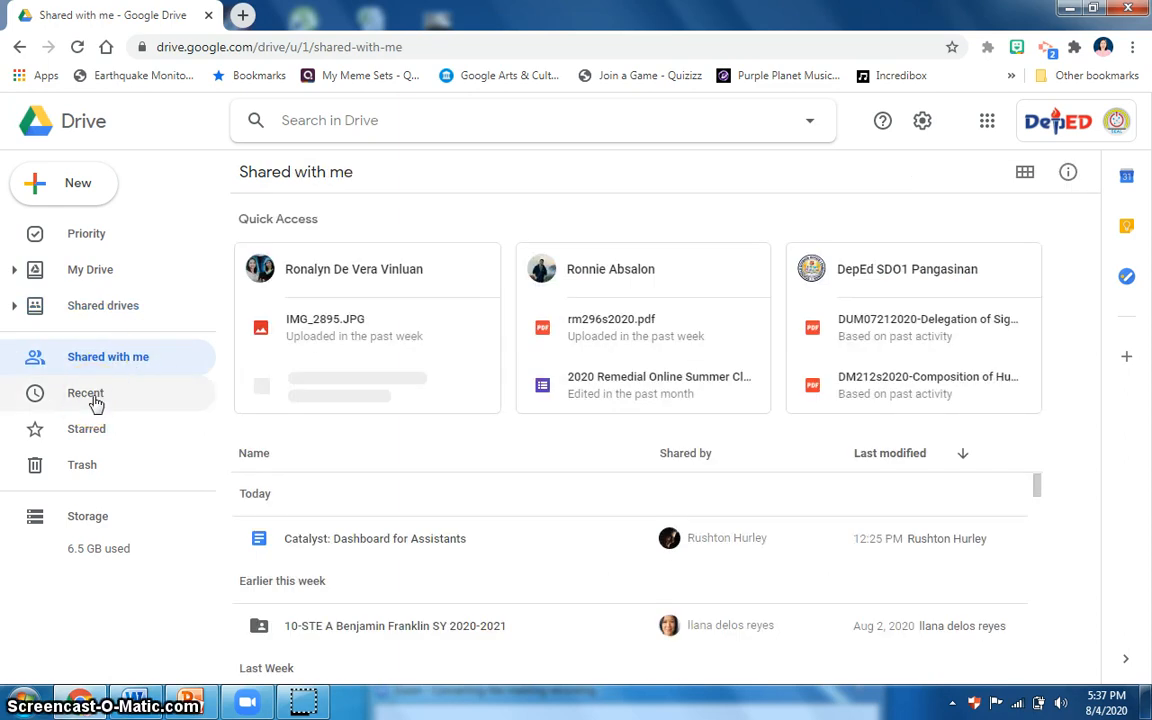
{"action": "left_click", "coordinate": [96, 438]}
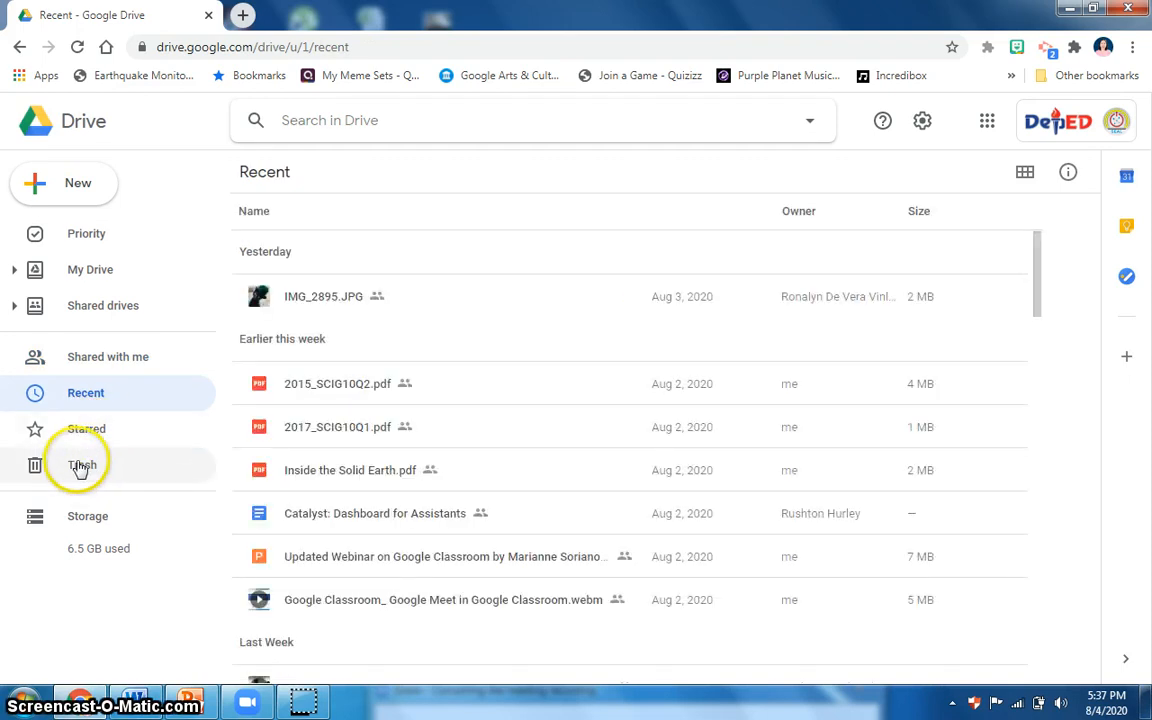
{"action": "left_click", "coordinate": [80, 468]}
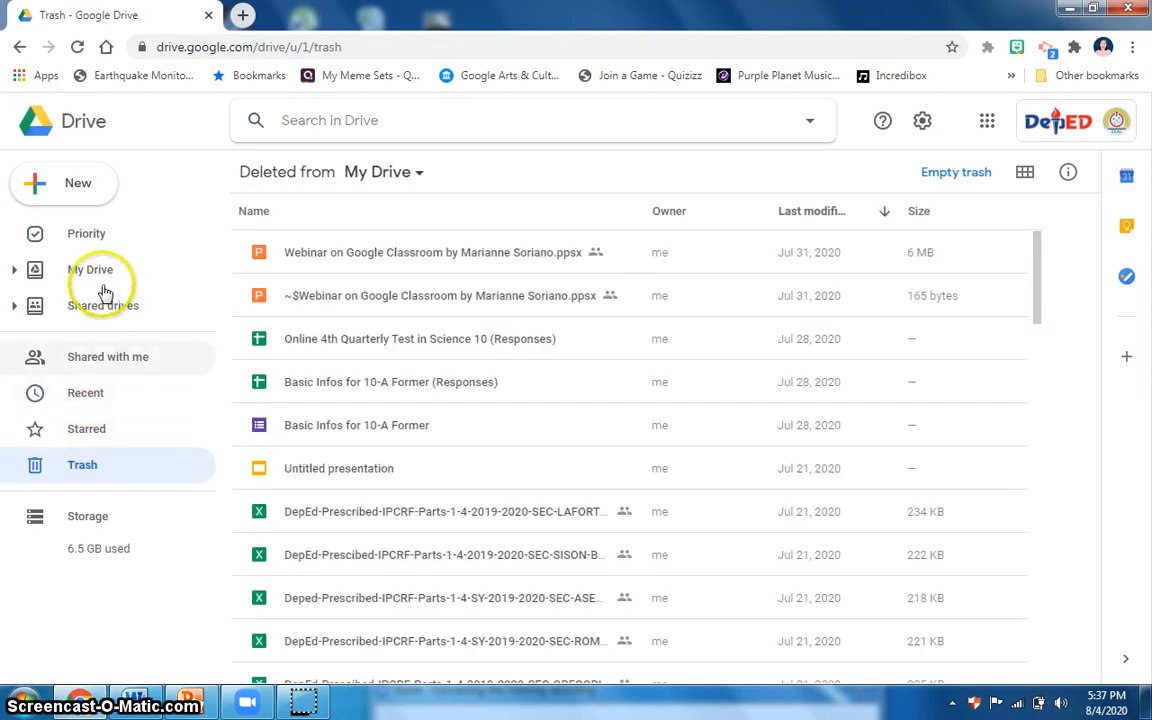
{"action": "left_click", "coordinate": [75, 186]}
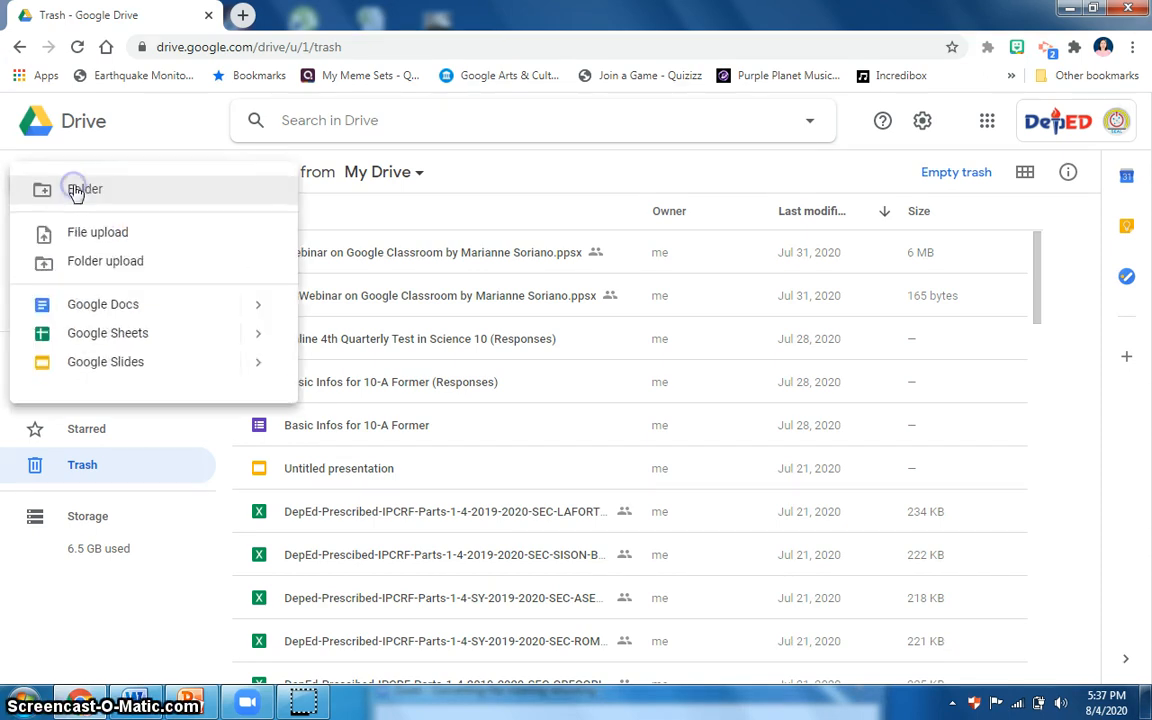
{"action": "left_click", "coordinate": [88, 192]}
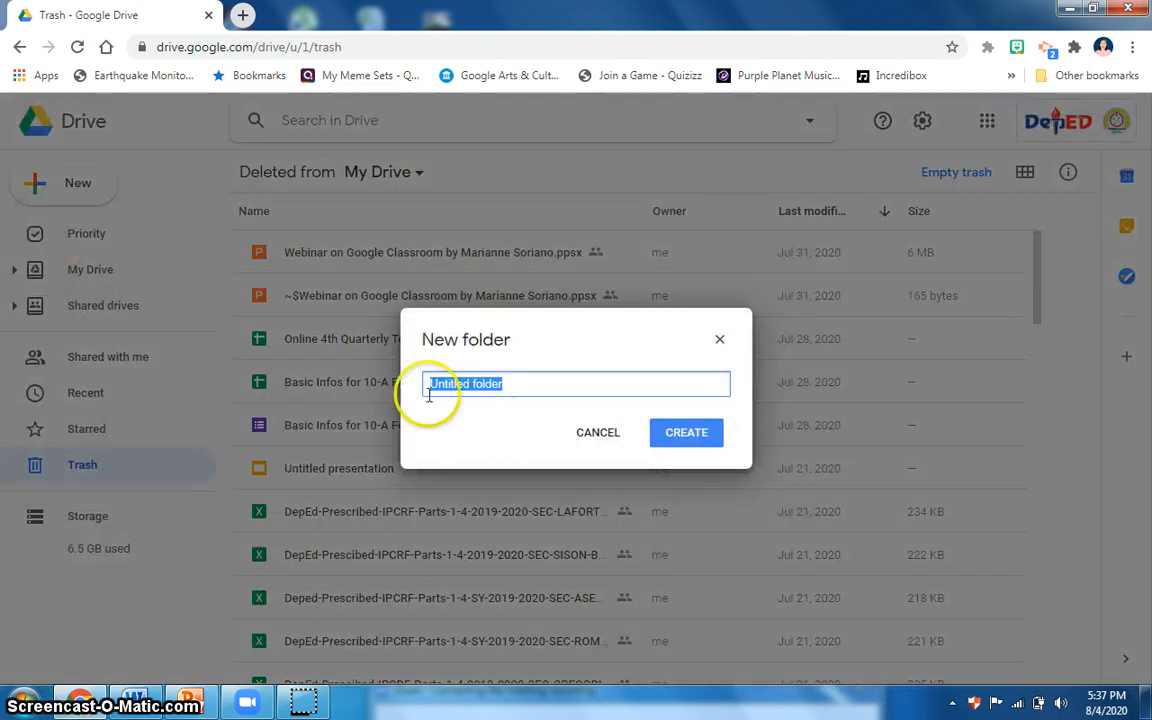
{"action": "left_click", "coordinate": [719, 339]}
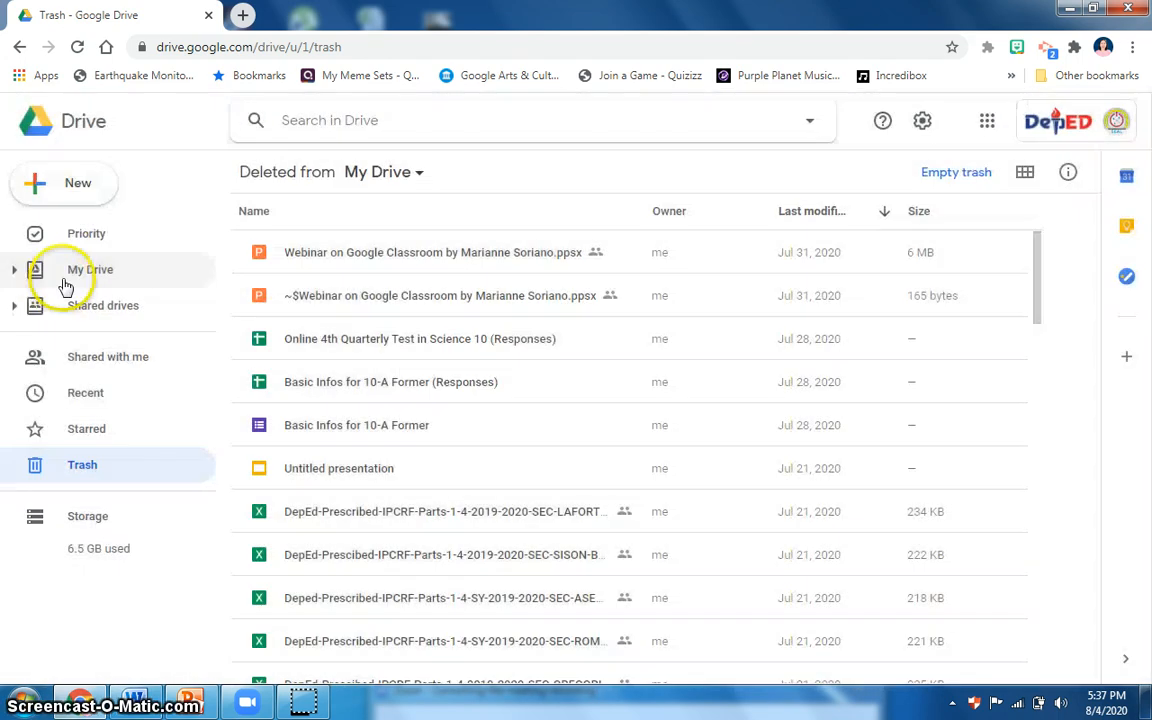
Create a folder named "10-B Alessandro Volta SY 2020-2021" in My Drive.
{"action": "left_click", "coordinate": [64, 283]}
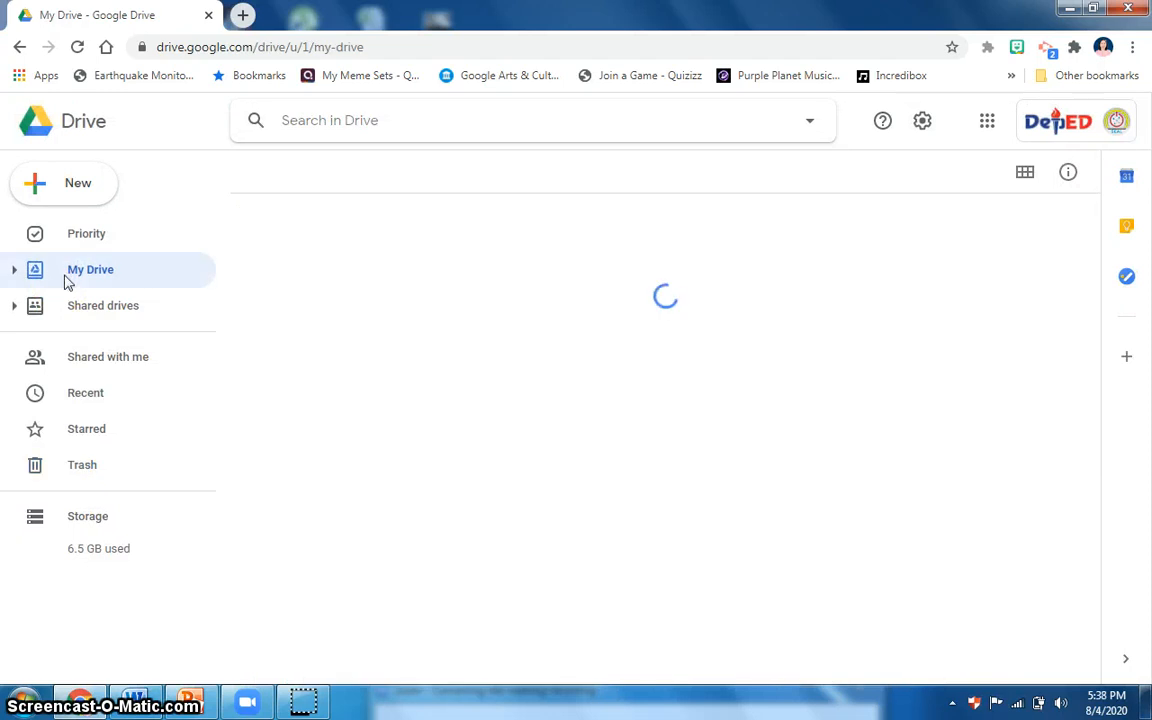
{"action": "left_click", "coordinate": [73, 204]}
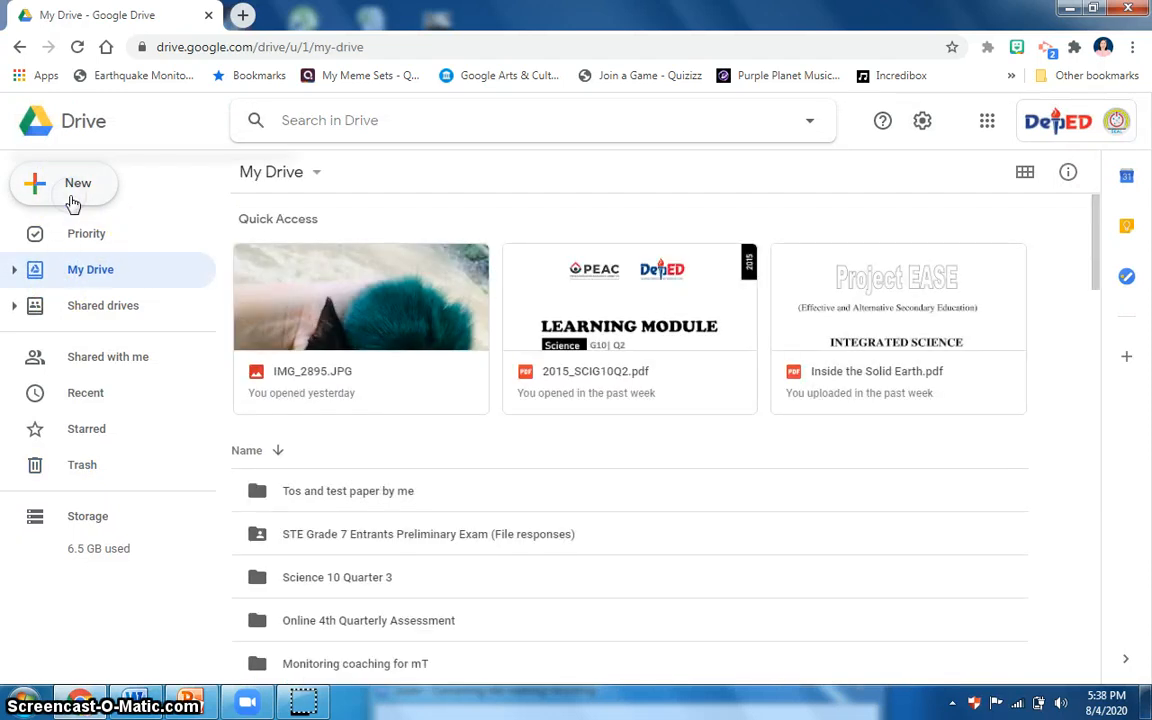
{"action": "left_click", "coordinate": [73, 204]}
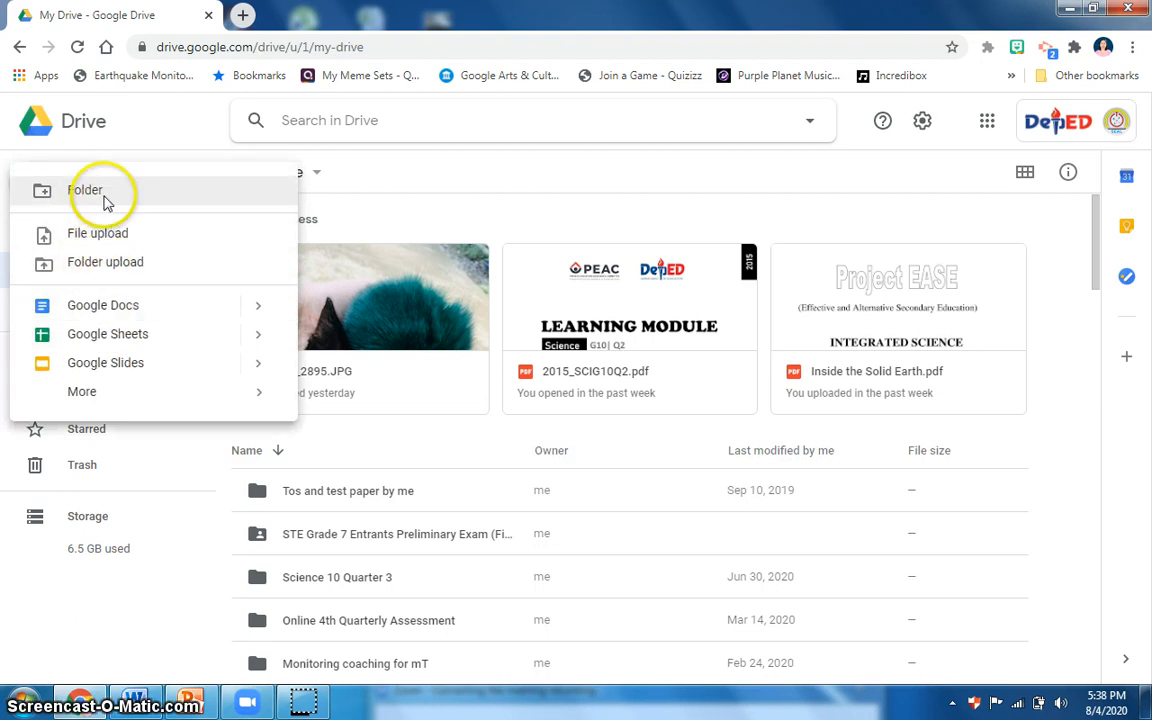
{"action": "left_click", "coordinate": [106, 201]}
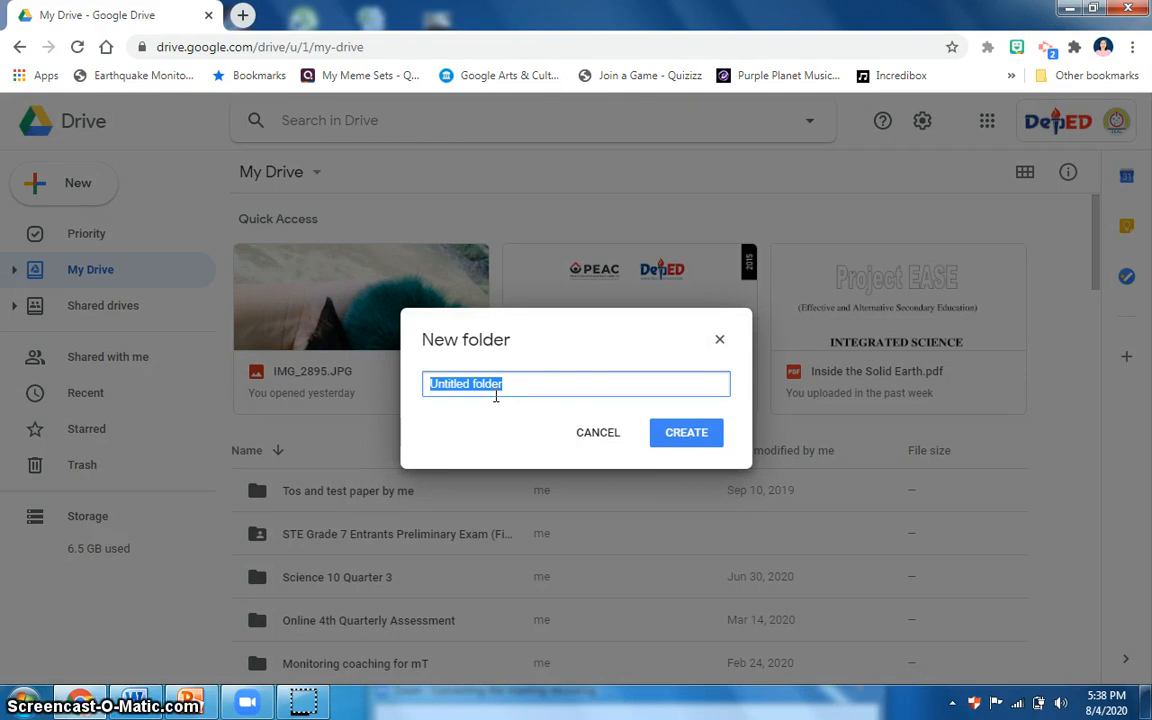
{"action": "type", "text": "1"}
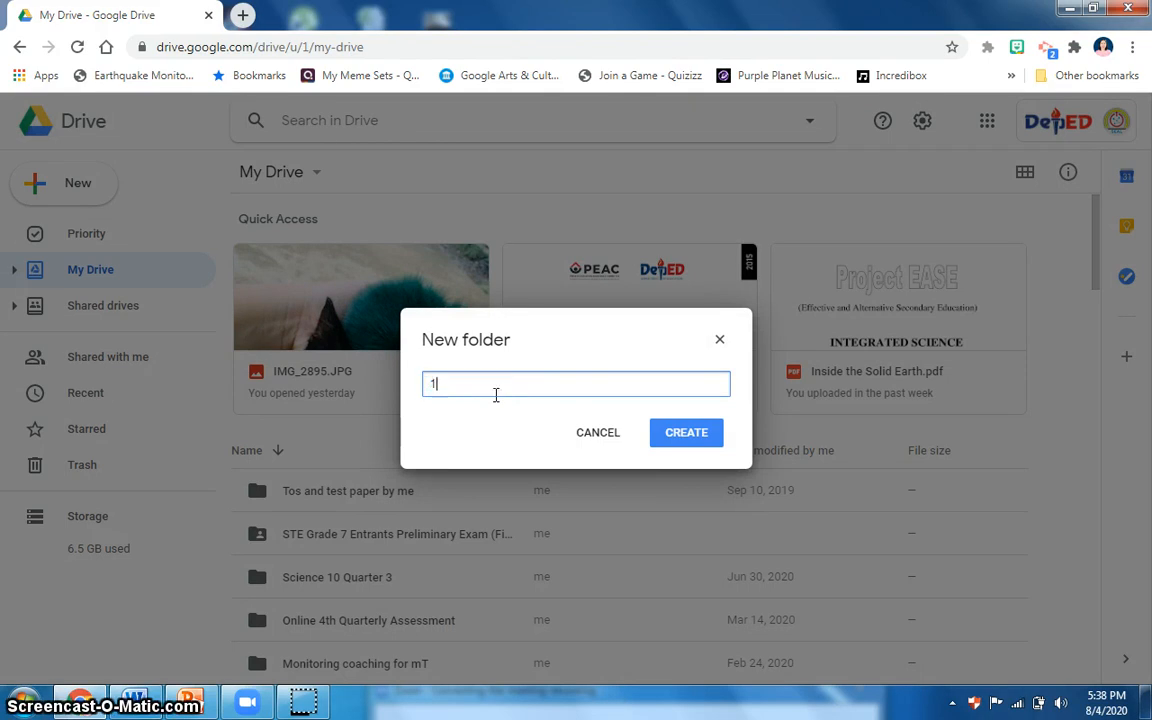
{"action": "type", "text": "0-"}
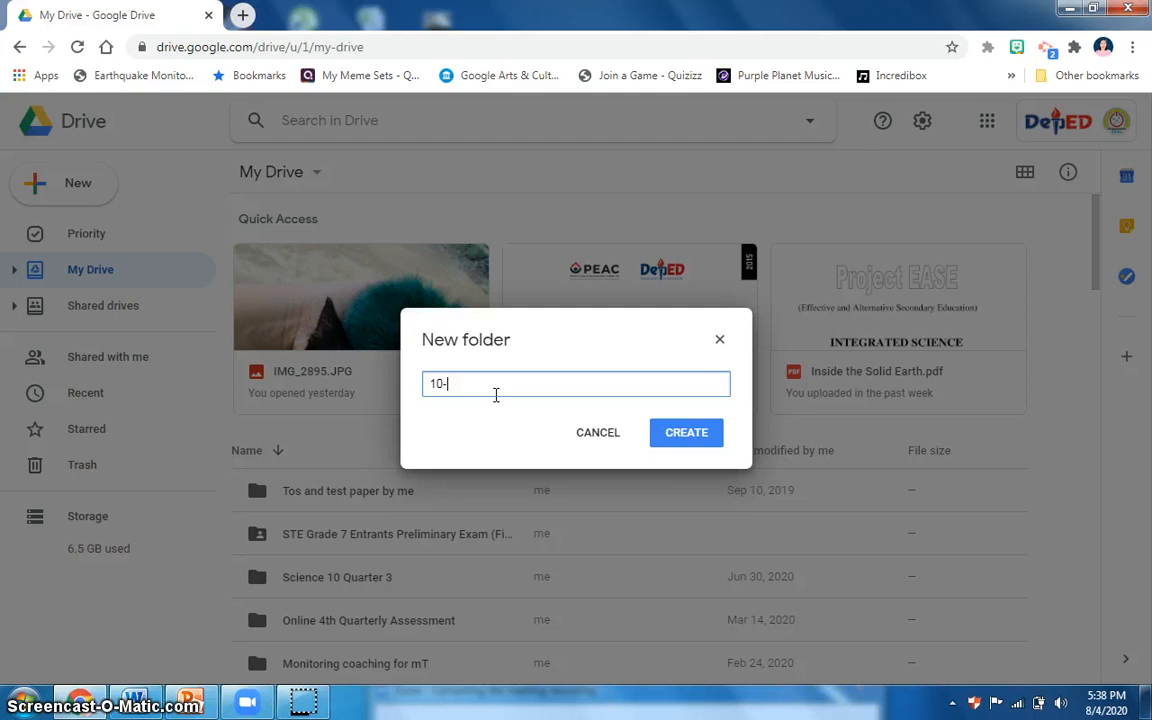
{"action": "type", "text": "B Alessand"}
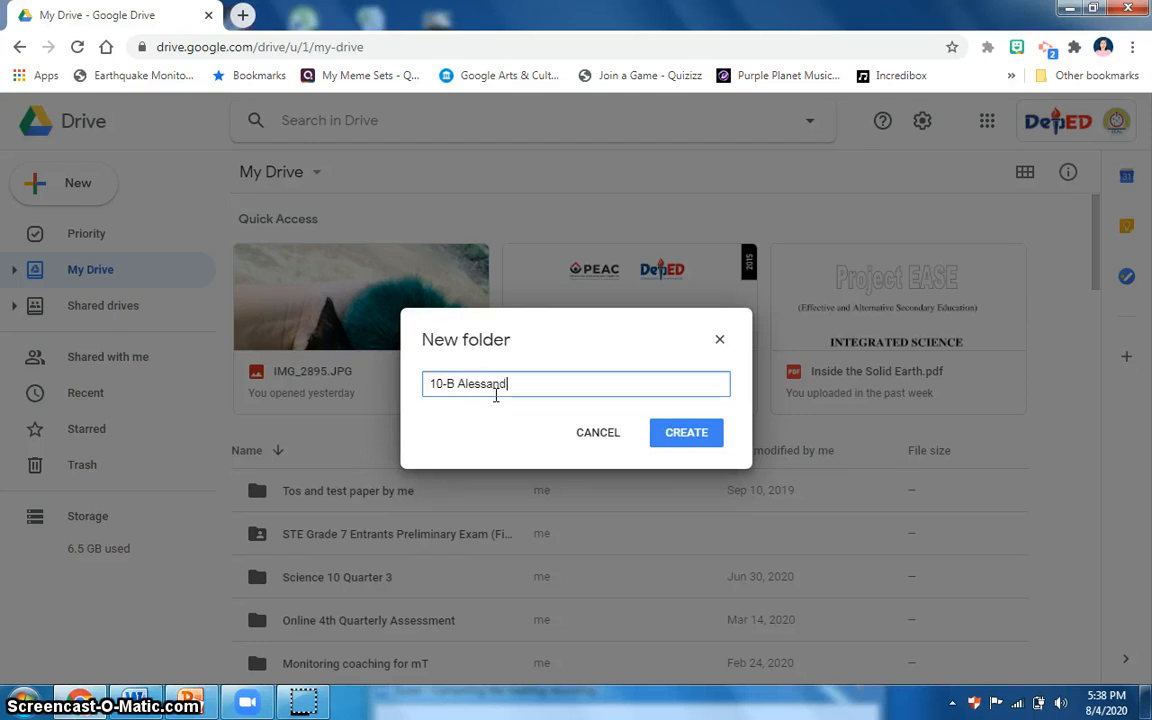
{"action": "type", "text": "ro Volta SY 2020-2021"}
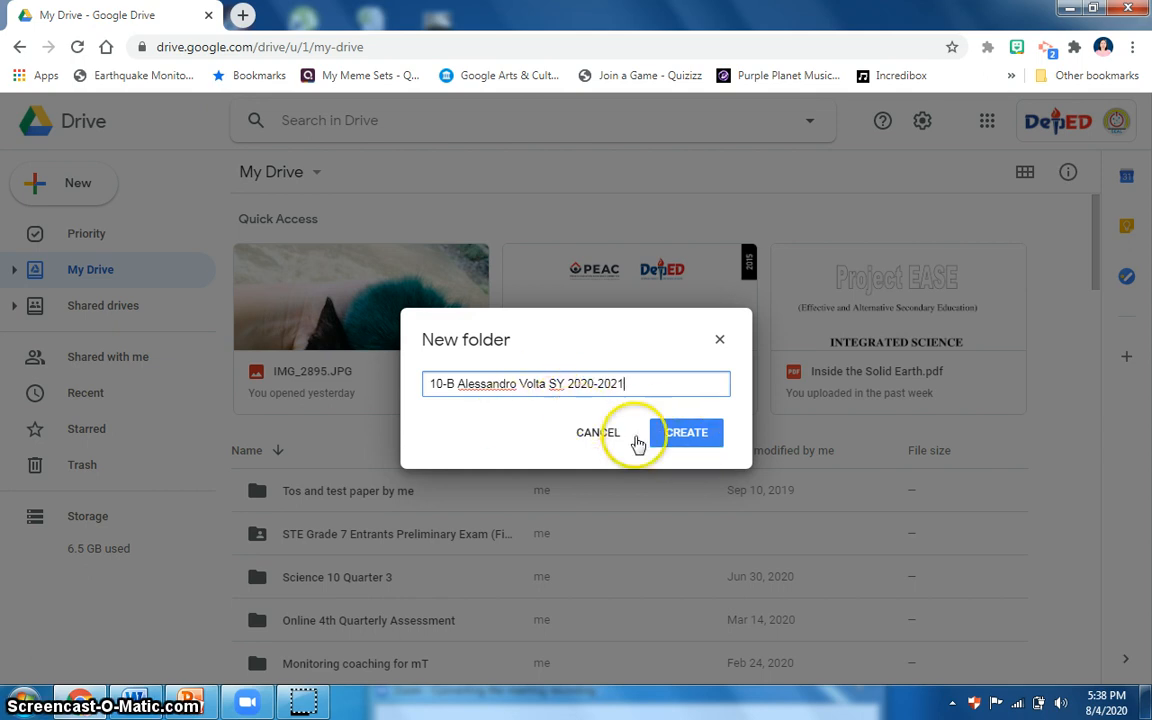
{"action": "left_click", "coordinate": [691, 439]}
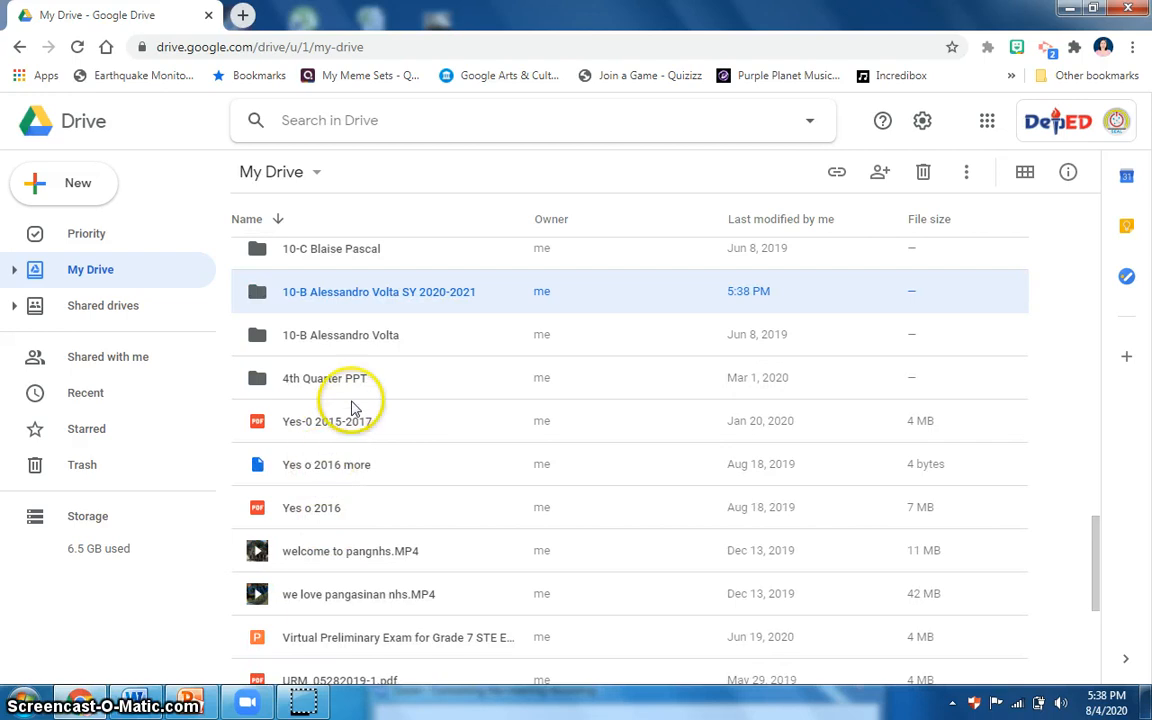
Open the "10-B Alessandro Volta SY 2020-2021" folder and create a subfolder named "Science 10" in it.
{"action": "scroll", "coordinate": [365, 400], "scroll_direction": "up", "scroll_amount": 1}
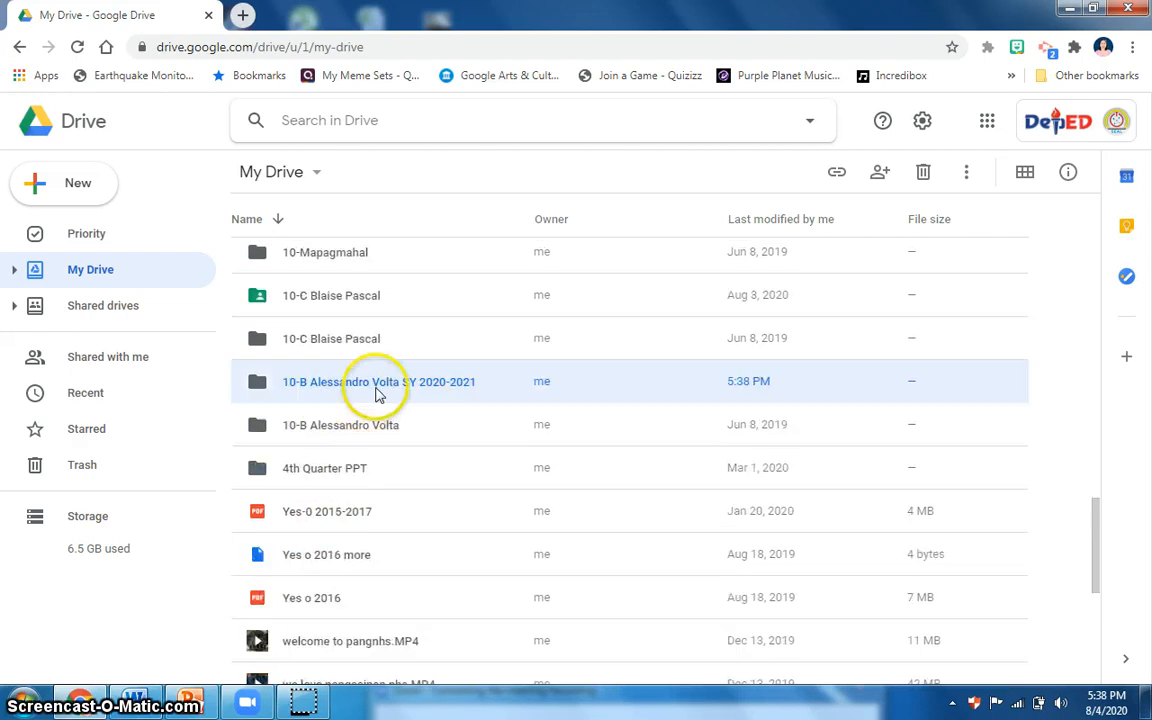
{"action": "left_click", "coordinate": [260, 396]}
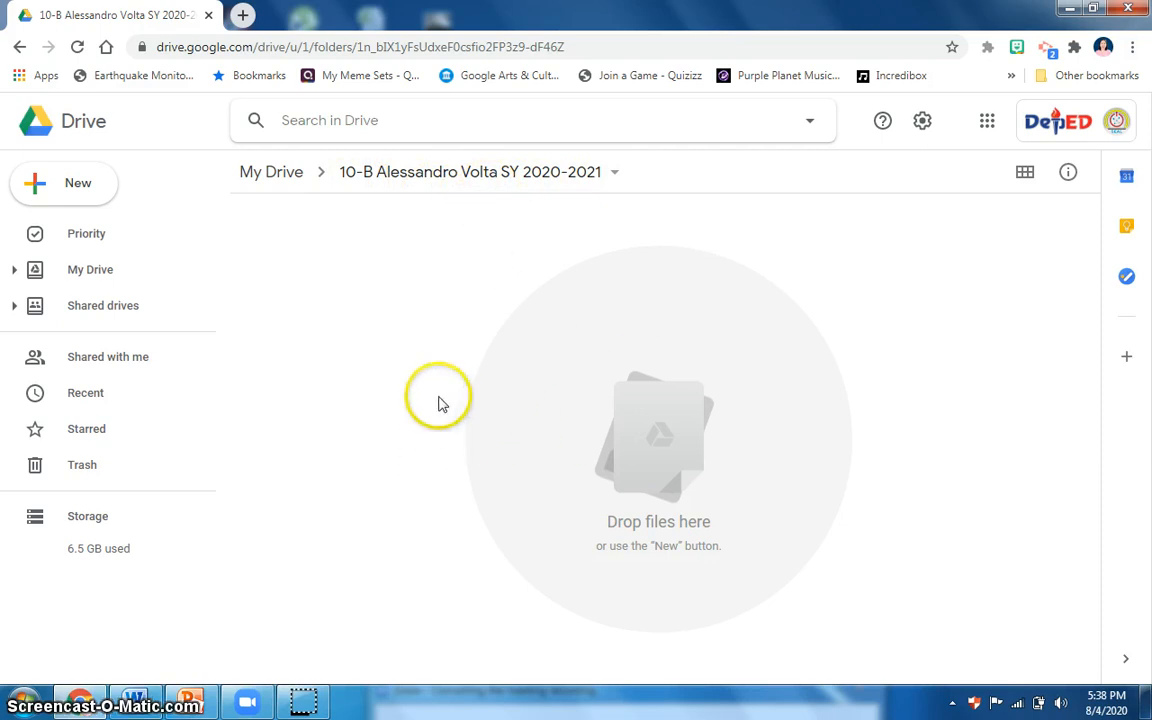
{"action": "left_click", "coordinate": [47, 186]}
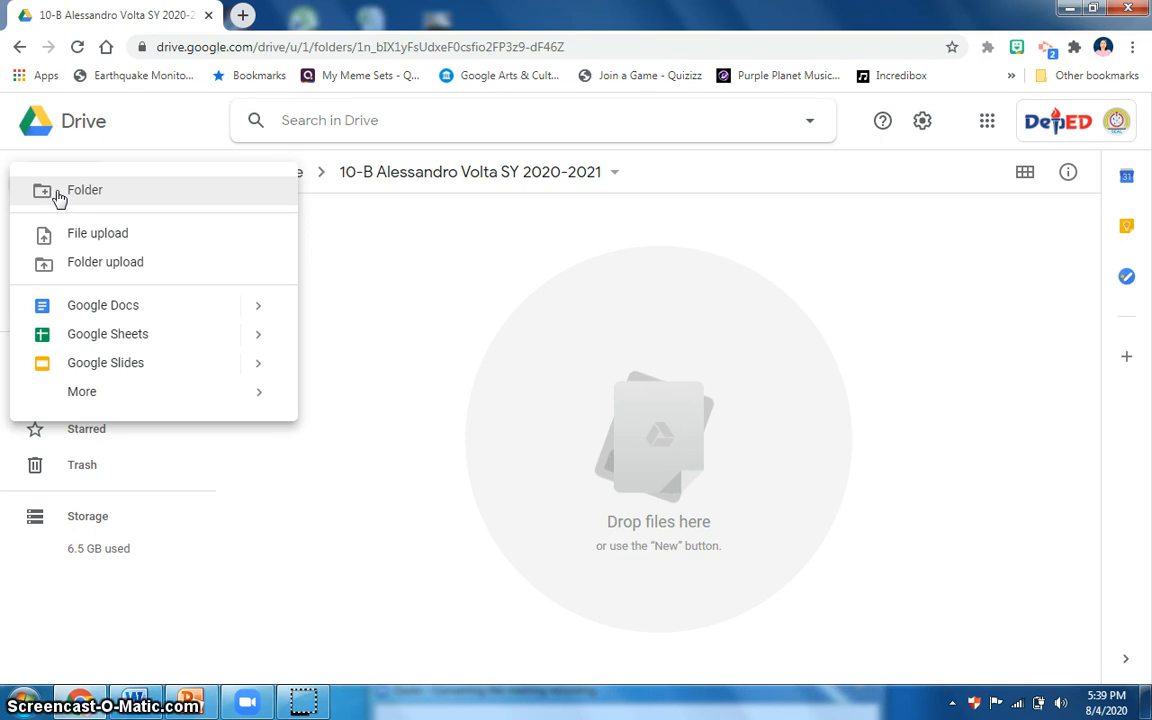
{"action": "left_click", "coordinate": [64, 197]}
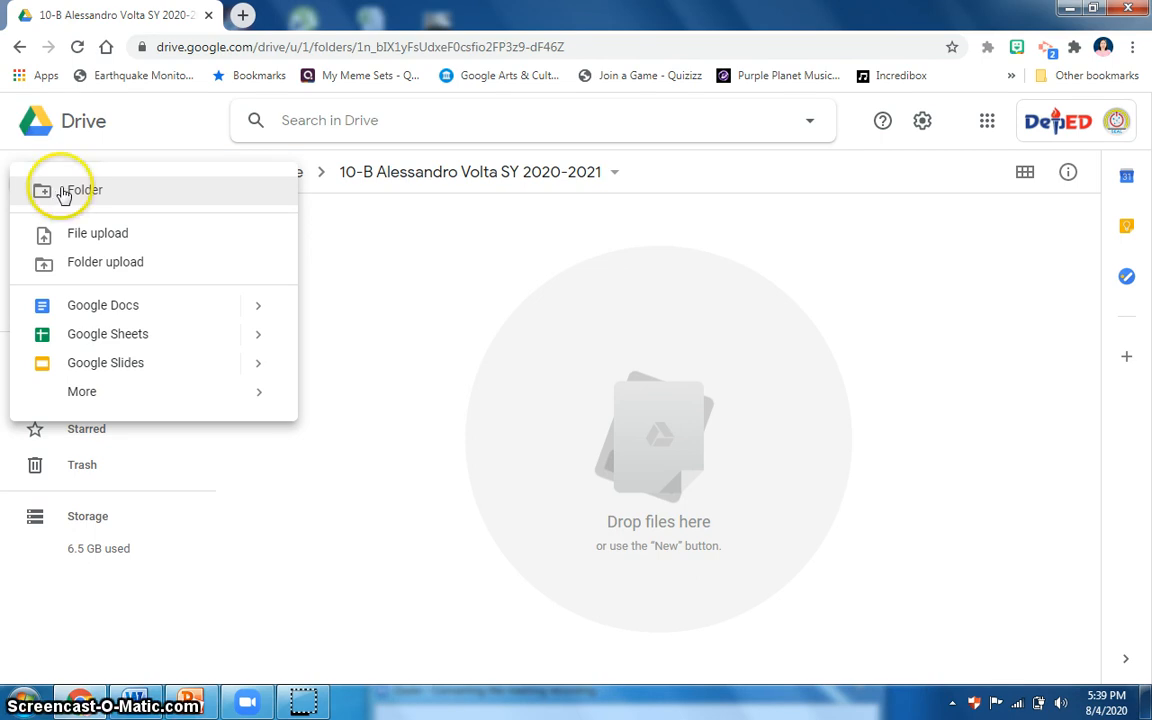
{"action": "left_click", "coordinate": [66, 197]}
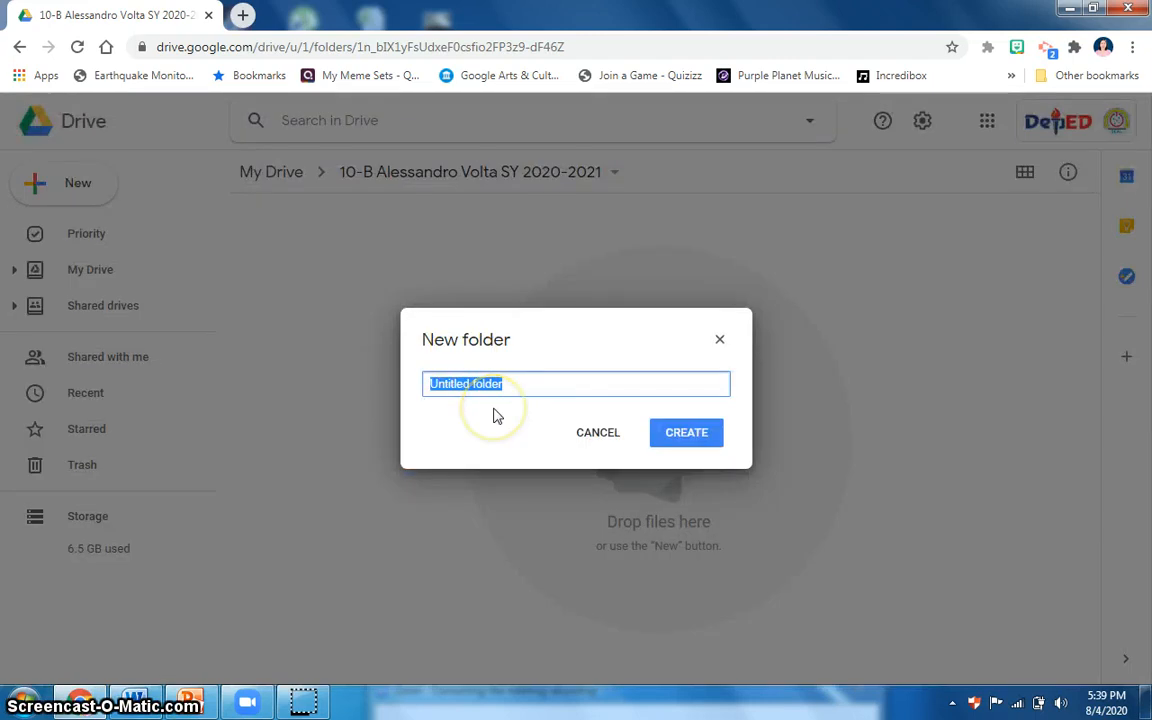
{"action": "type", "text": "Science 10"}
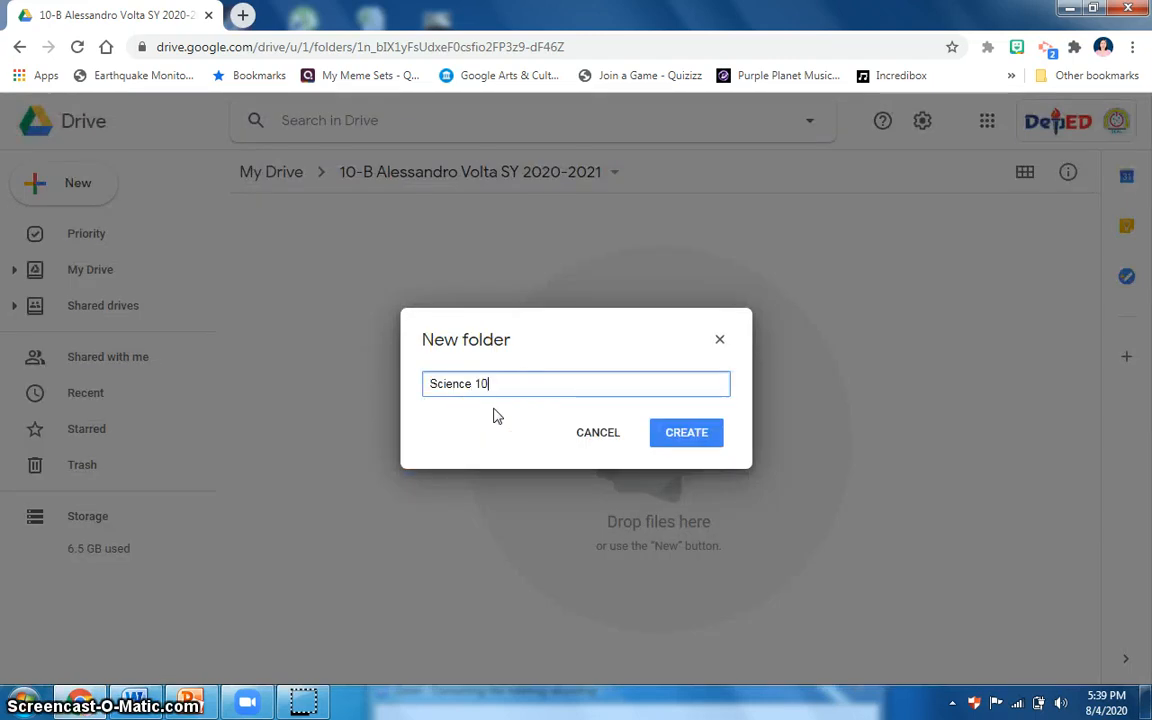
{"action": "left_click", "coordinate": [670, 432]}
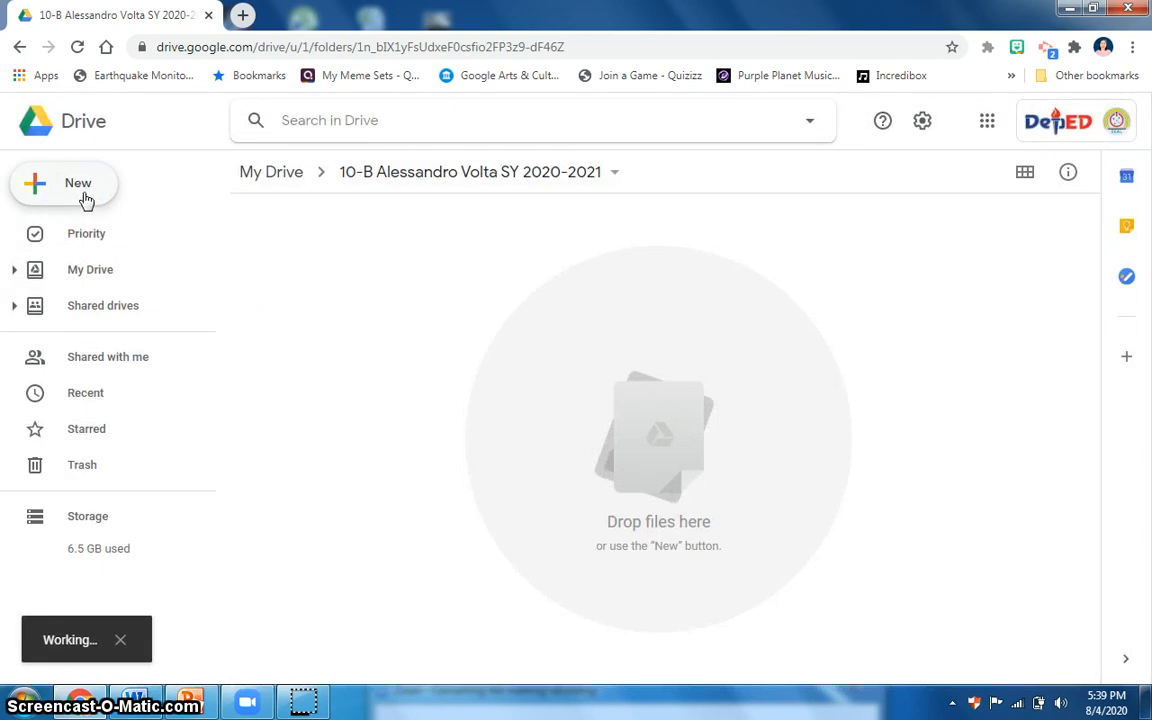
Create a subfolder named "Math 10" in the 10-B Alessandro Volta SY 2020-2021 folder.
{"action": "left_click", "coordinate": [85, 194]}
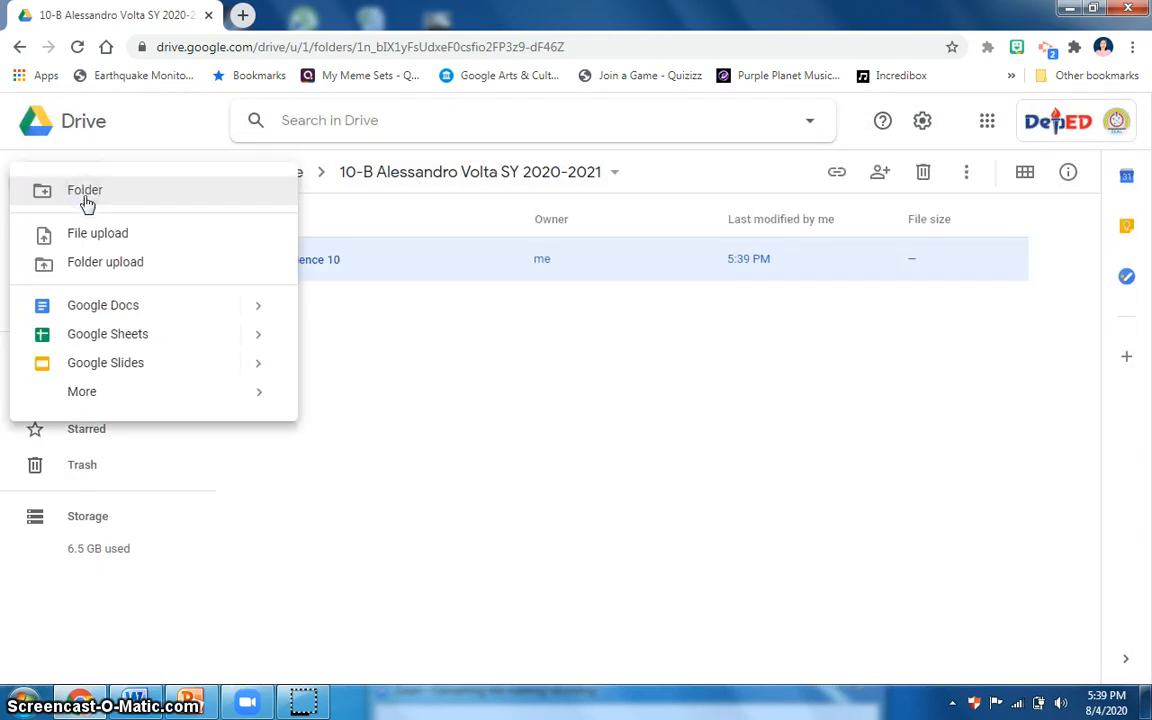
{"action": "left_click", "coordinate": [89, 205]}
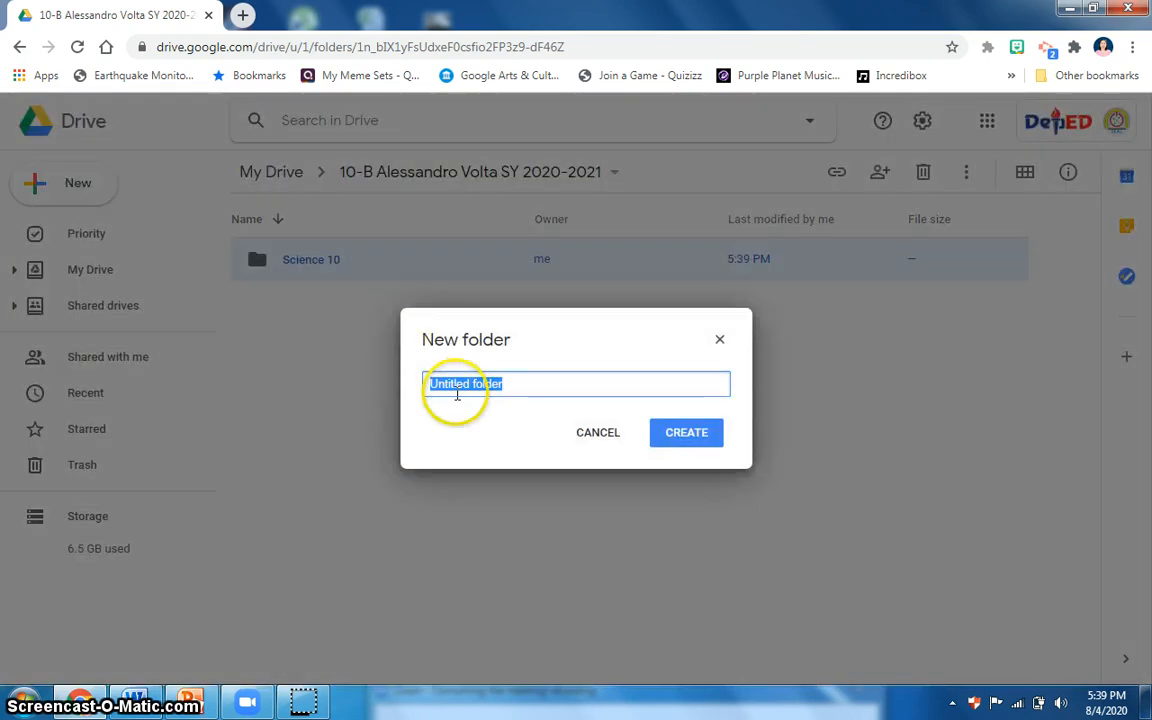
{"action": "type", "text": "Mathh 10"}
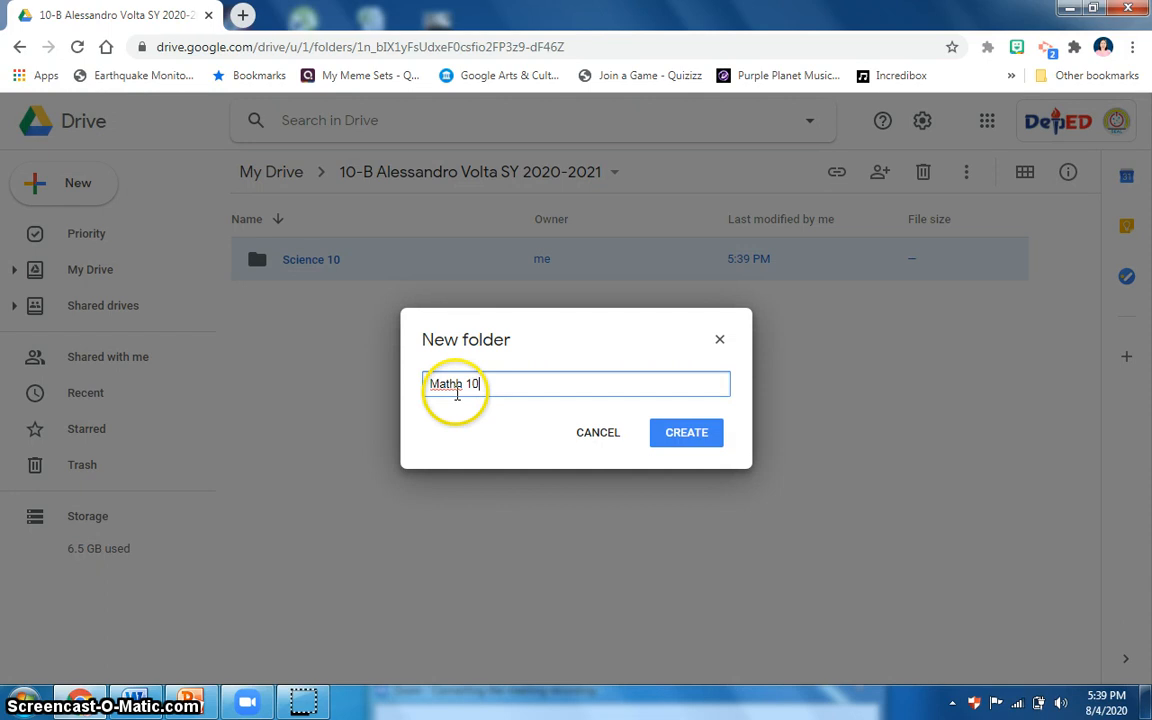
{"action": "left_click", "coordinate": [448, 383]}
{"action": "key", "text": "BackSpace"}
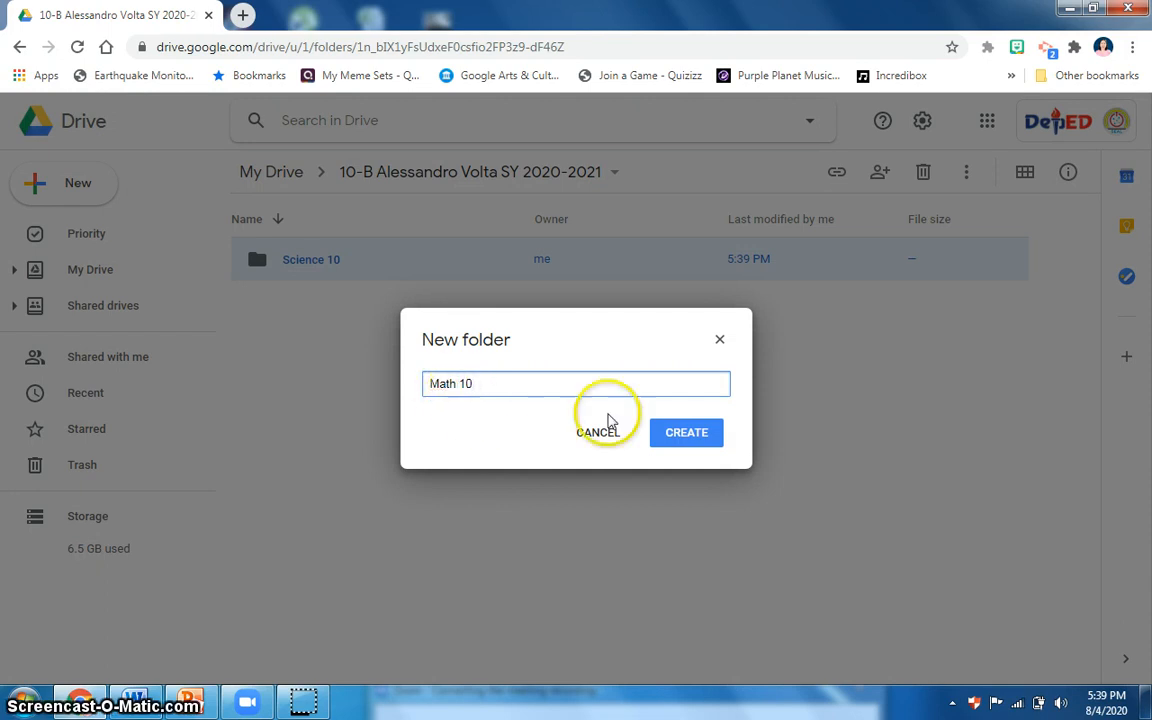
{"action": "left_click", "coordinate": [686, 433]}
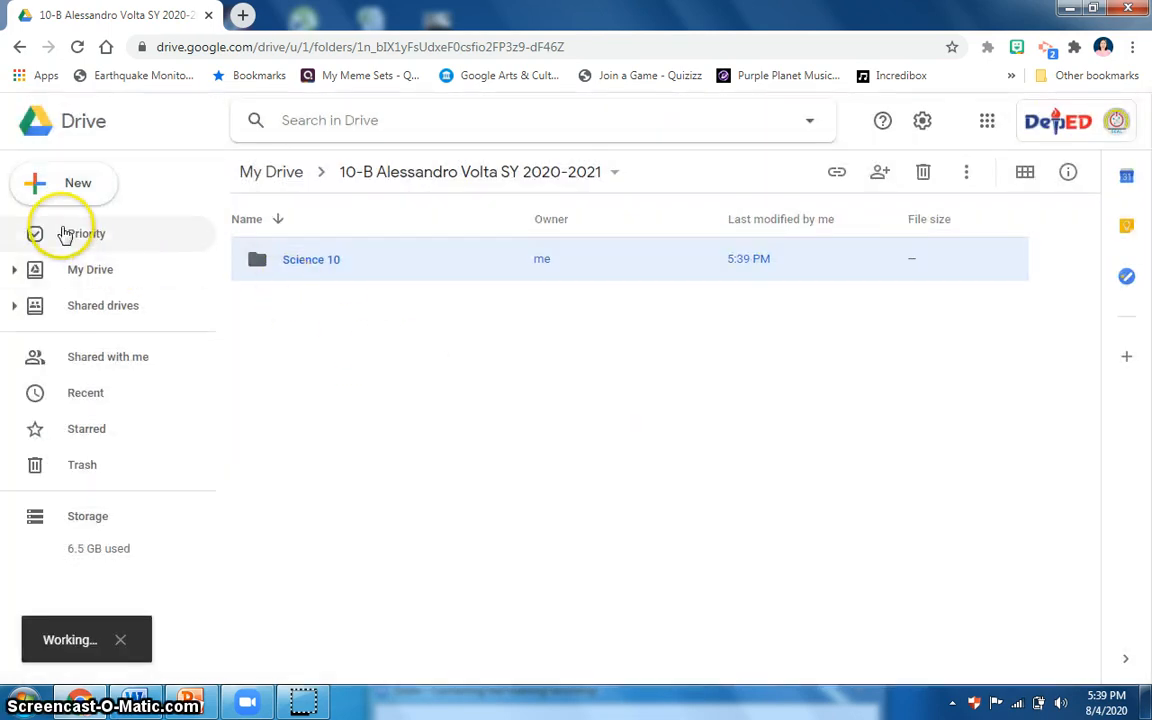
Create a subfolder named "Filipino 10" in the 10-B Alessandro Volta SY 2020-2021 folder.
{"action": "left_click", "coordinate": [68, 186]}
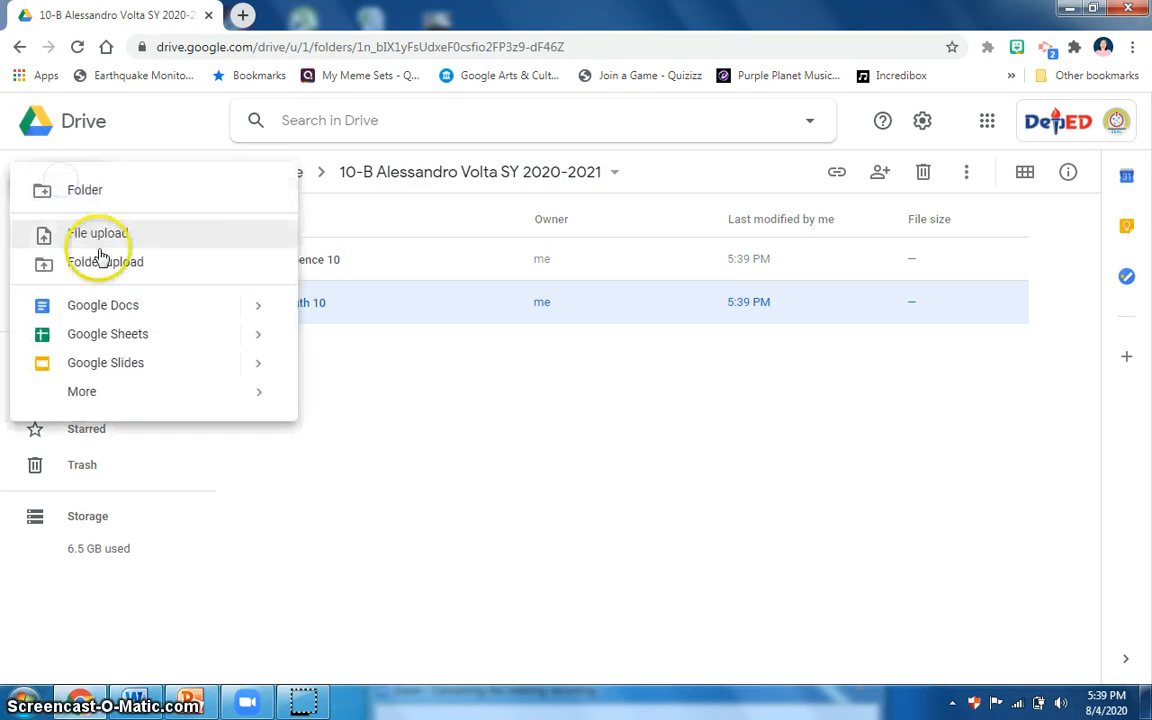
{"action": "left_click", "coordinate": [95, 203]}
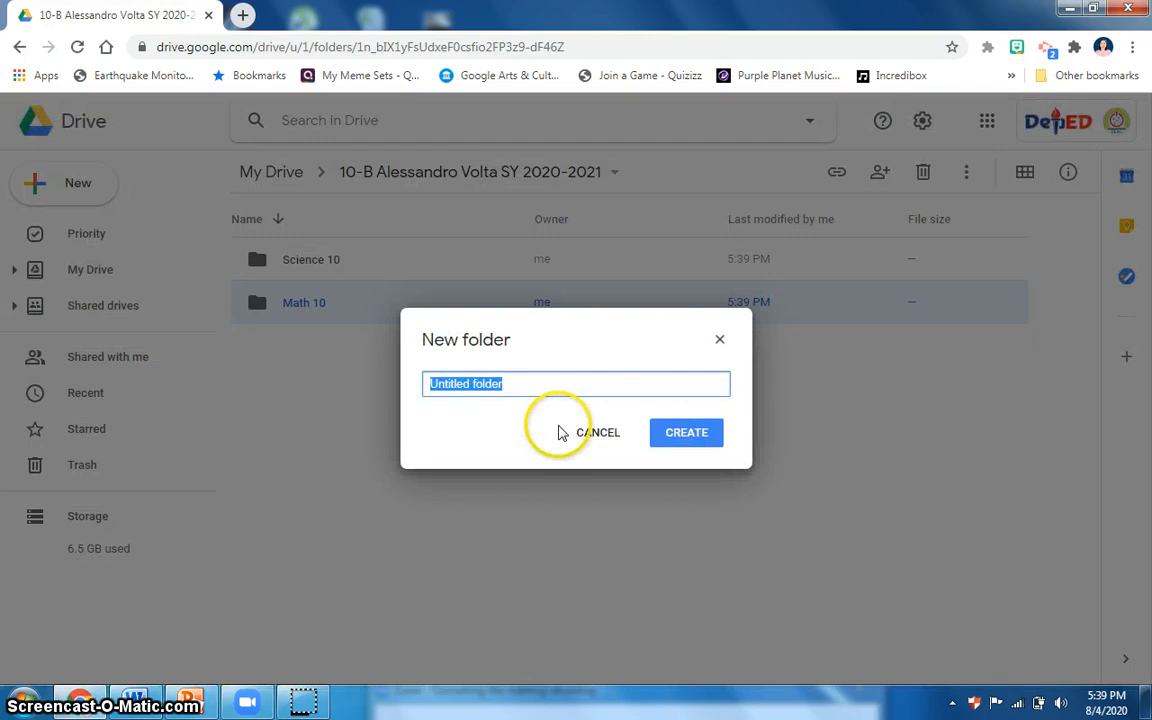
{"action": "type", "text": "Fili"}
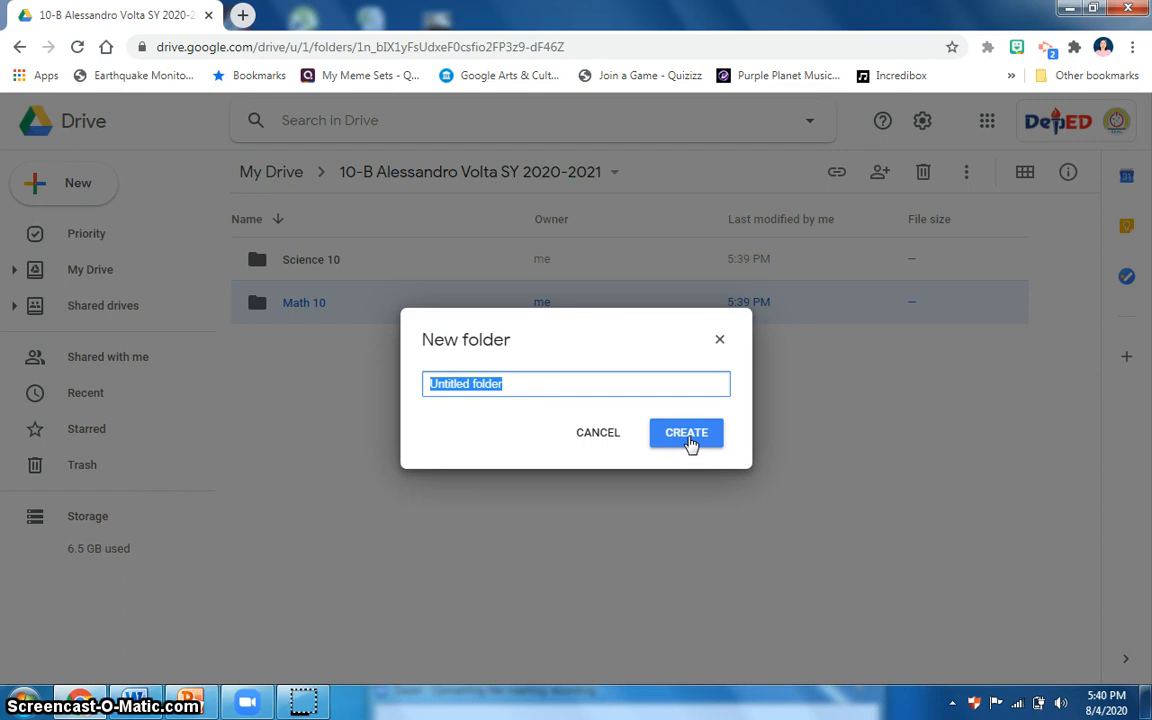
Create one more subfolder under the default name "Untitled folder" and rename it "English 10".
{"action": "left_click", "coordinate": [688, 436]}
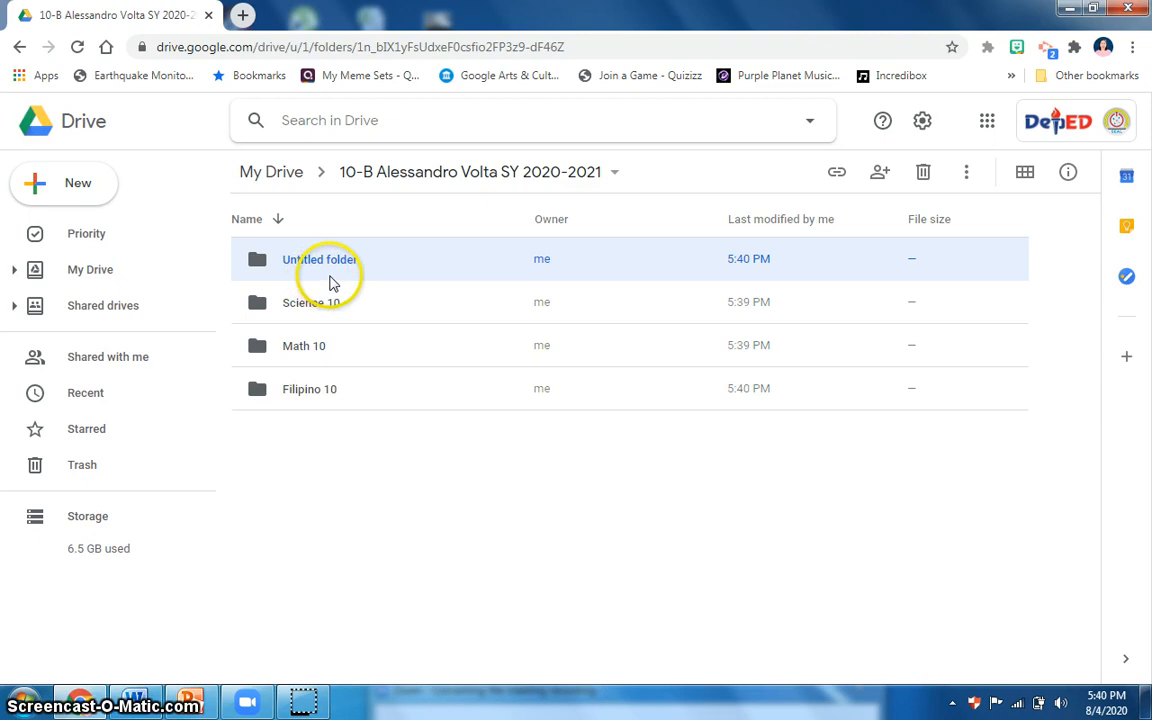
{"action": "left_click", "coordinate": [263, 267]}
{"action": "right_click", "coordinate": [263, 267]}
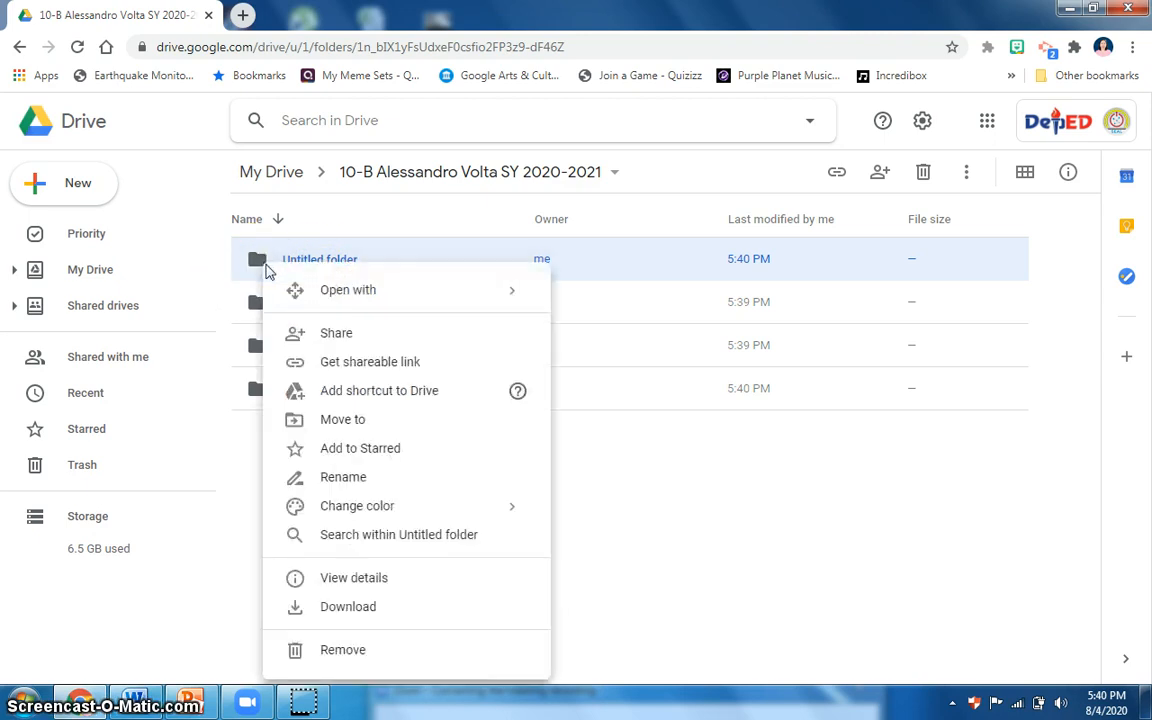
{"action": "left_click", "coordinate": [364, 484]}
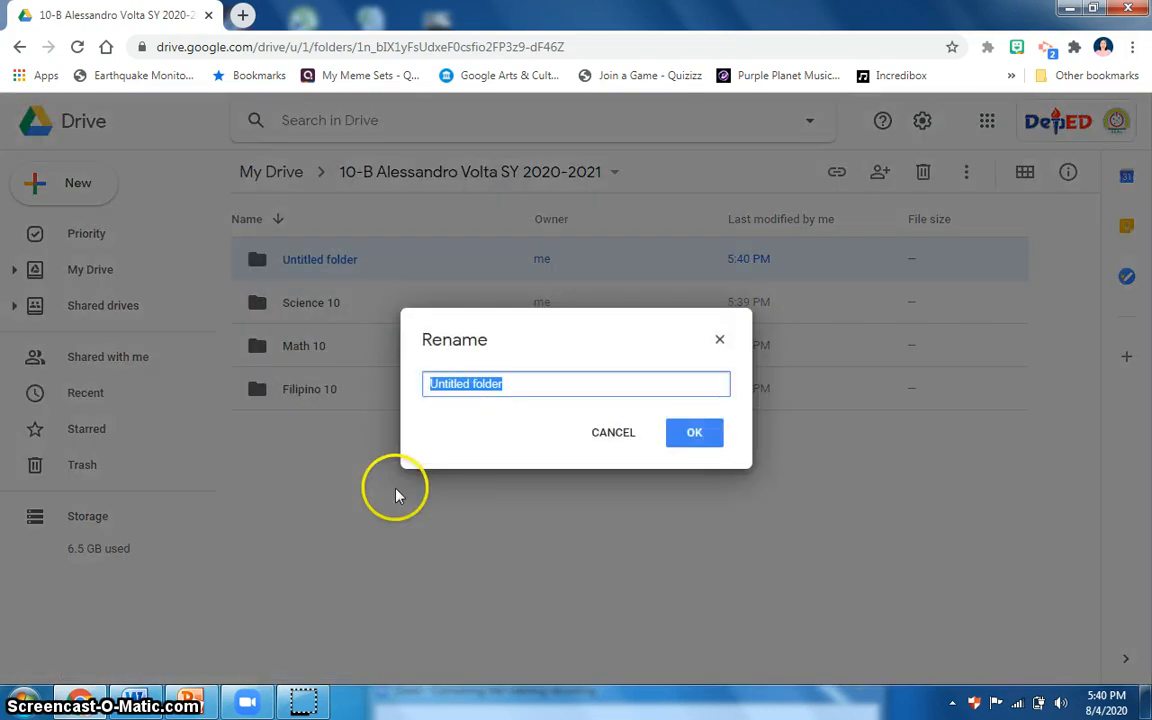
{"action": "type", "text": "English 10"}
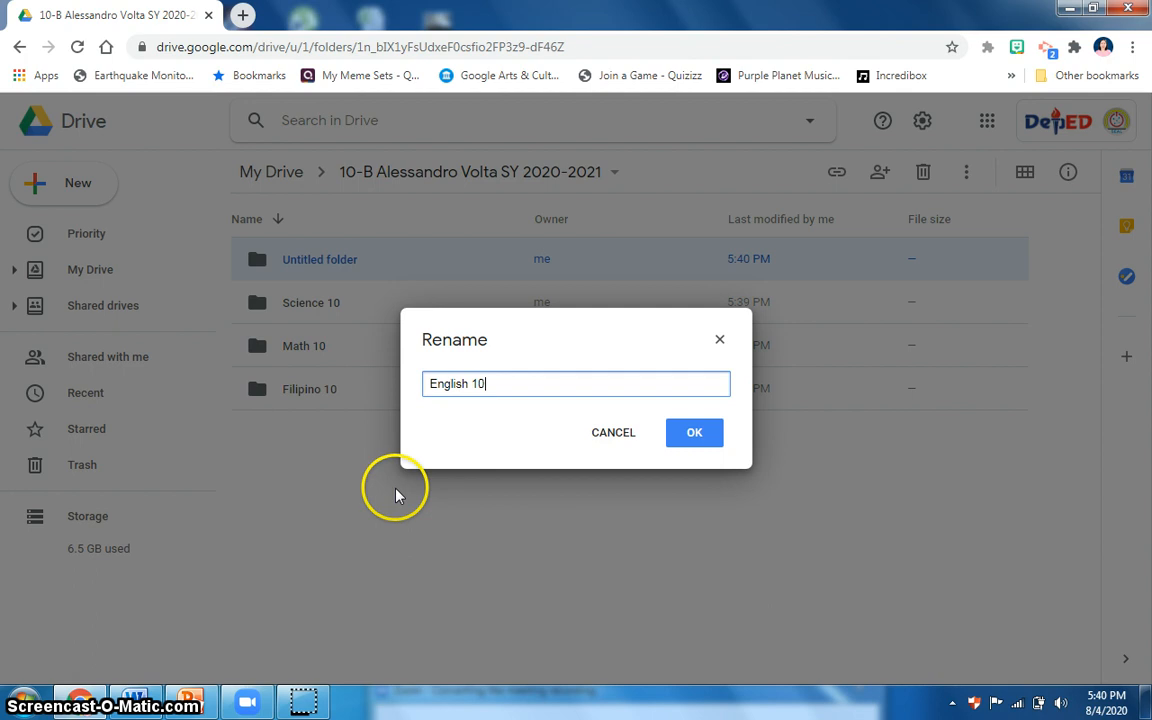
{"action": "left_click", "coordinate": [714, 438]}
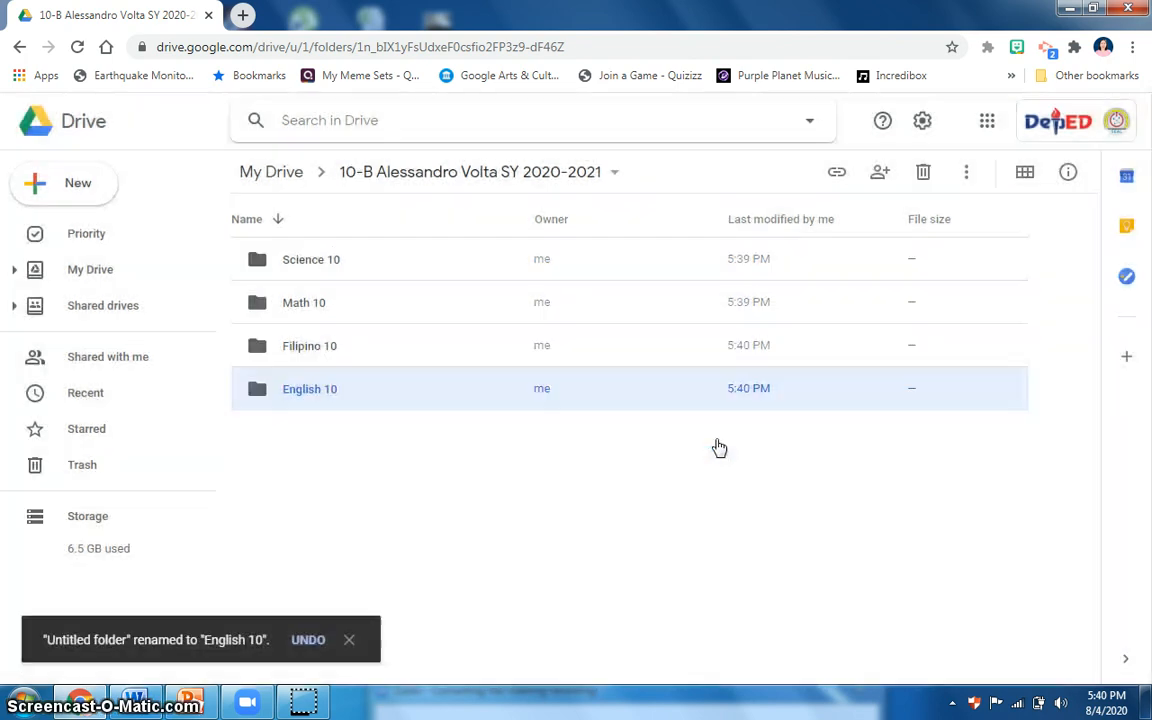
Review the actions available for the English 10 folder without applying any.
{"action": "left_click", "coordinate": [304, 397]}
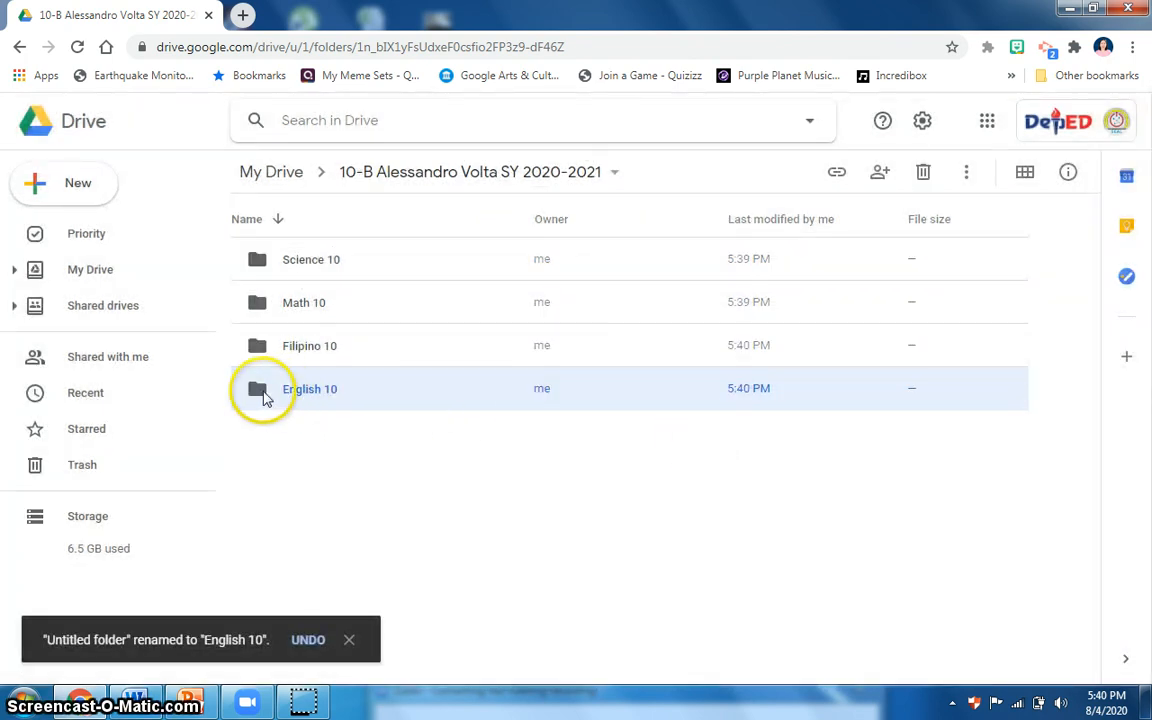
{"action": "right_click", "coordinate": [265, 397]}
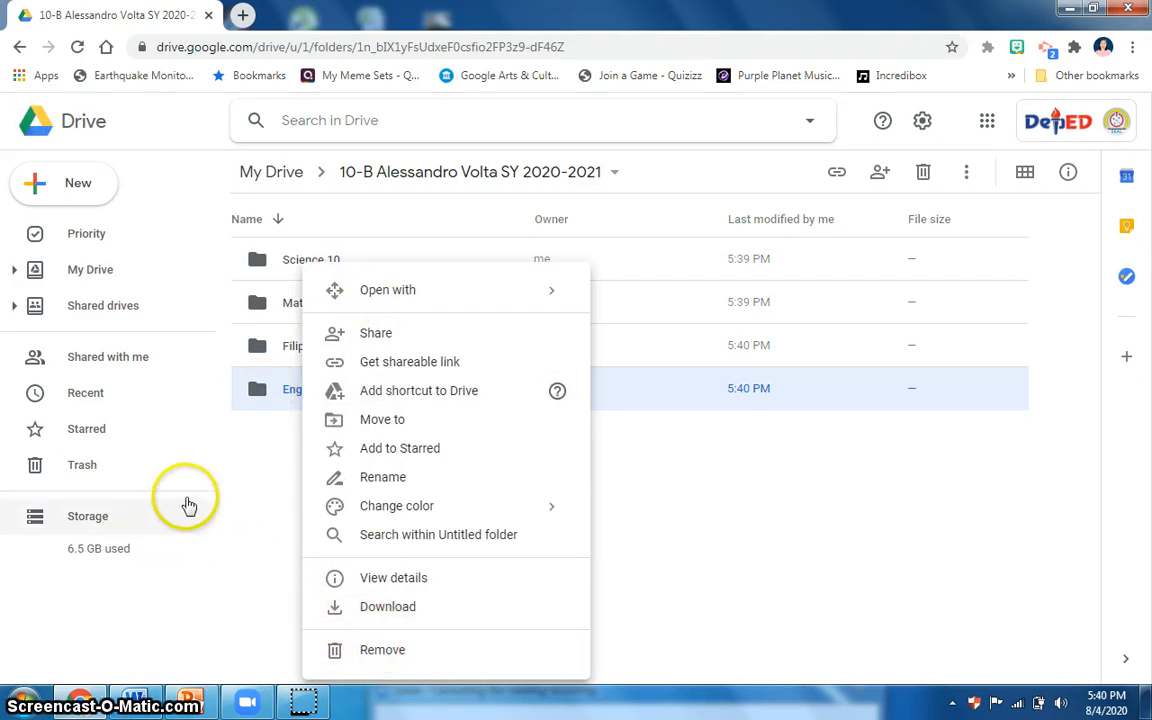
{"action": "left_click", "coordinate": [725, 499]}
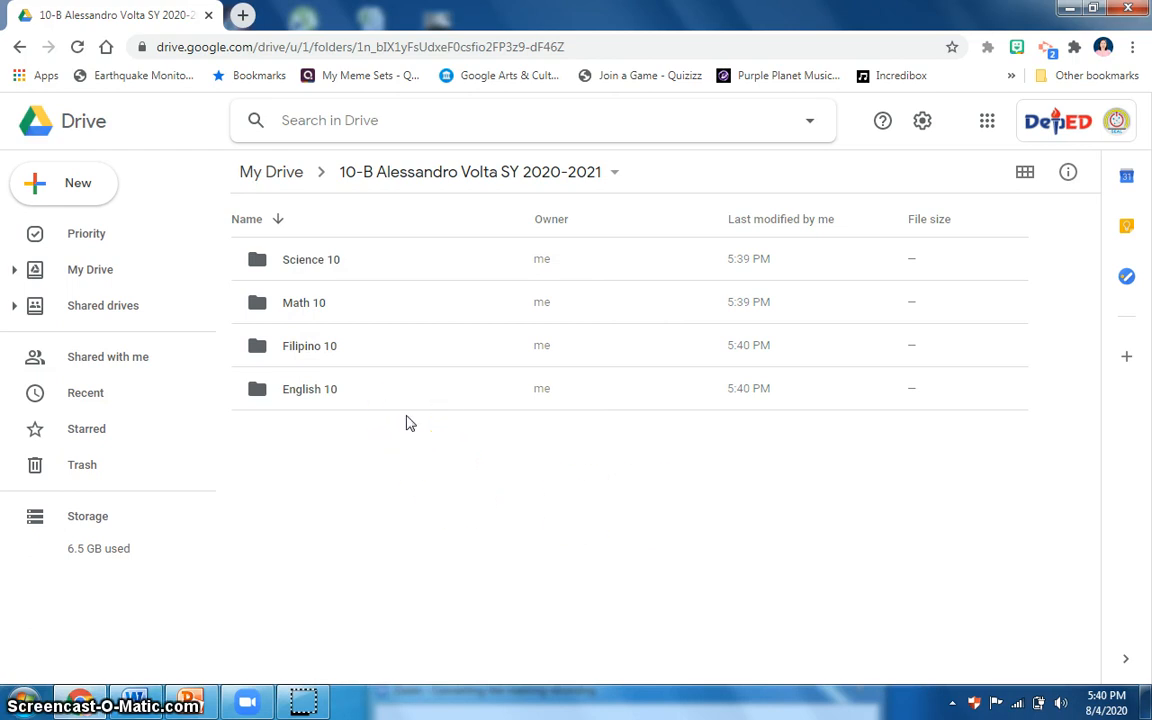
Open the sharing settings of the 10-B Alessandro Volta SY 2020-2021 folder and change its link access to Department of Education.
{"action": "left_click", "coordinate": [616, 180]}
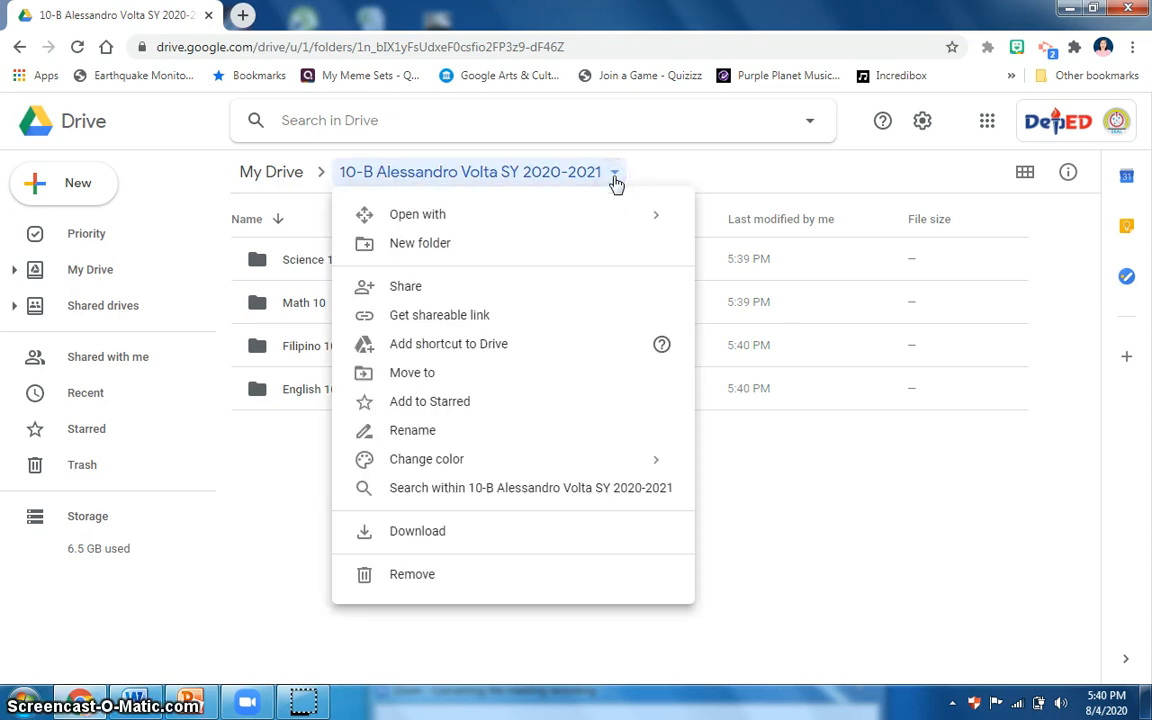
{"action": "left_click", "coordinate": [402, 288]}
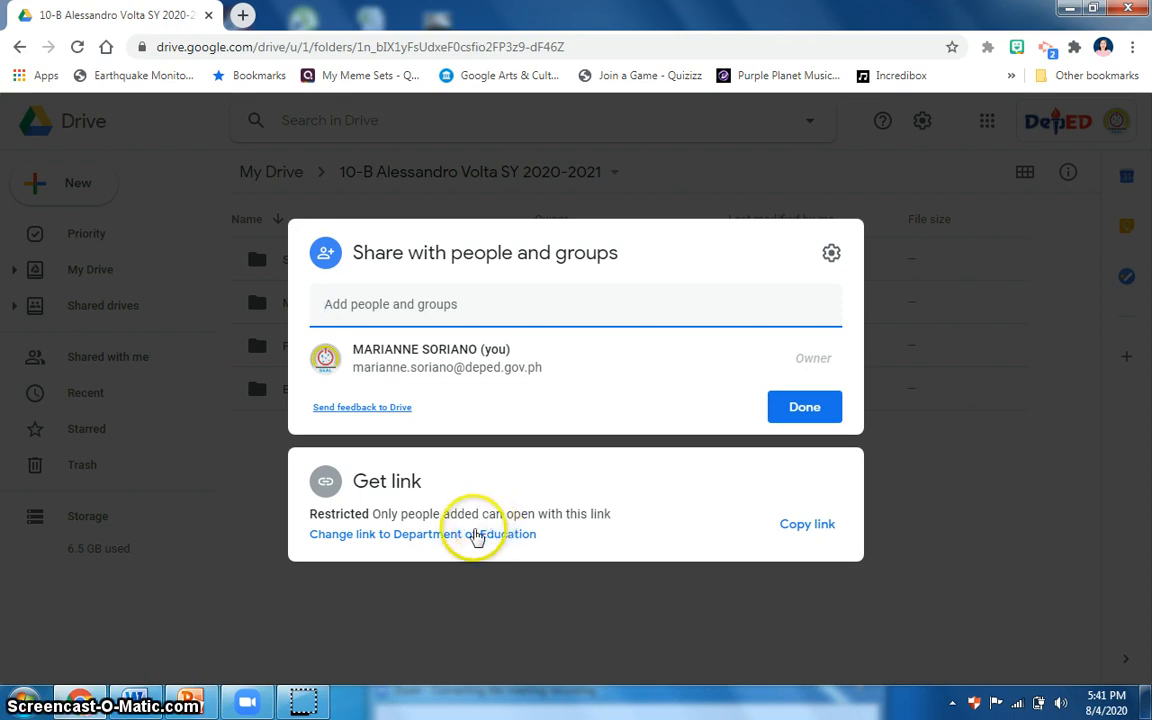
{"action": "left_click", "coordinate": [352, 540]}
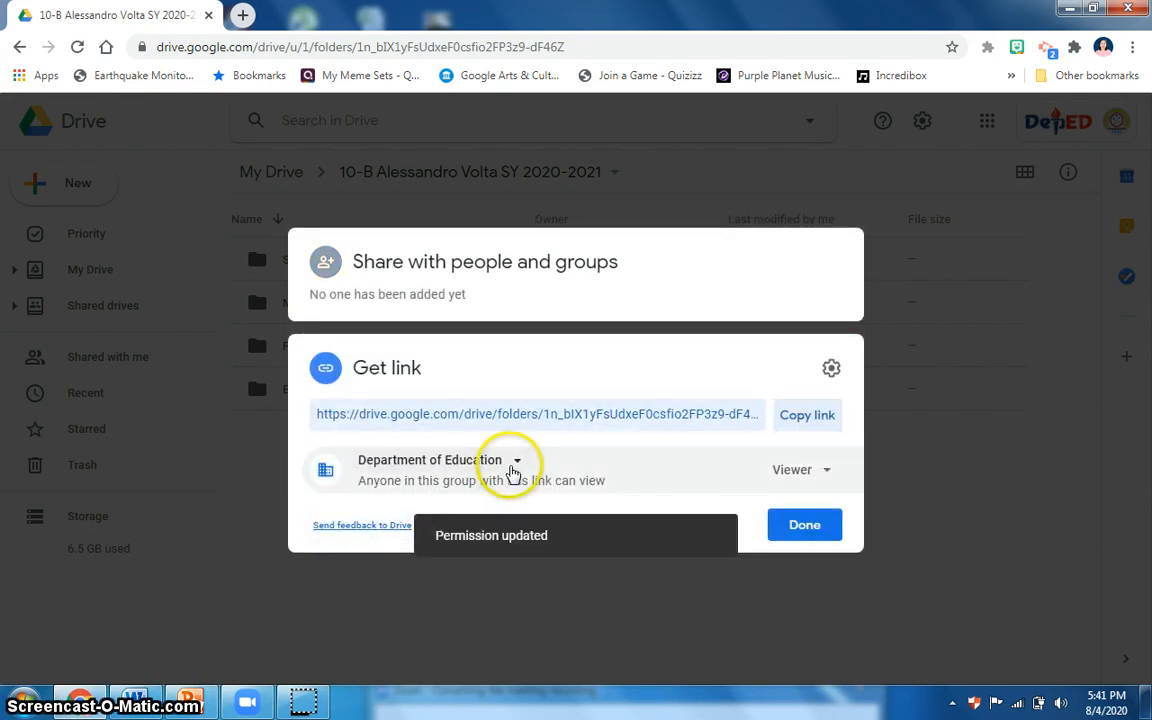
Set the class folder's link access to "Anyone with the link" with the Viewer role.
{"action": "left_click", "coordinate": [516, 463]}
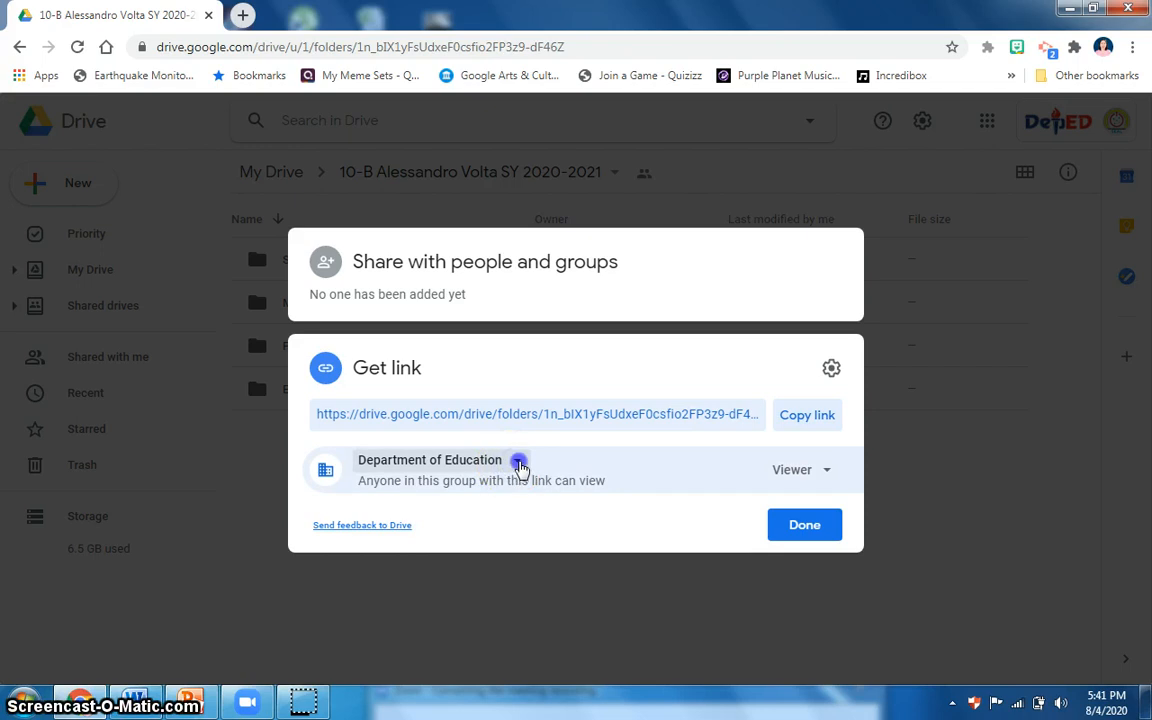
{"action": "left_click", "coordinate": [514, 463]}
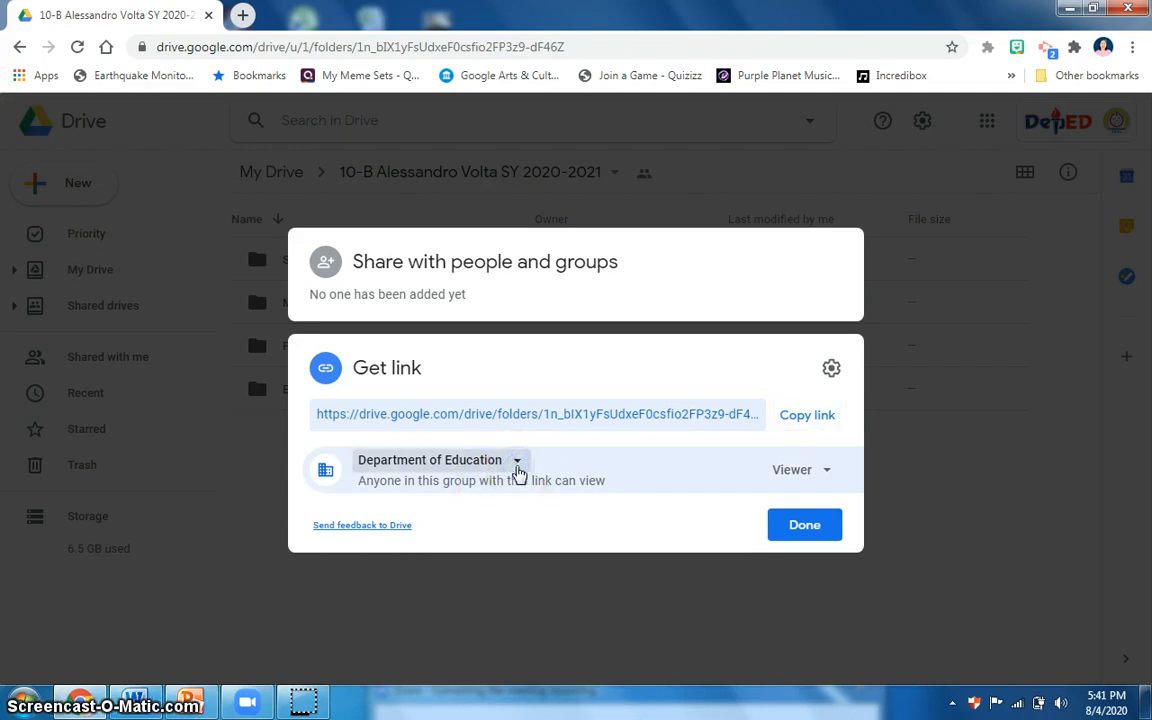
{"action": "left_click", "coordinate": [508, 466]}
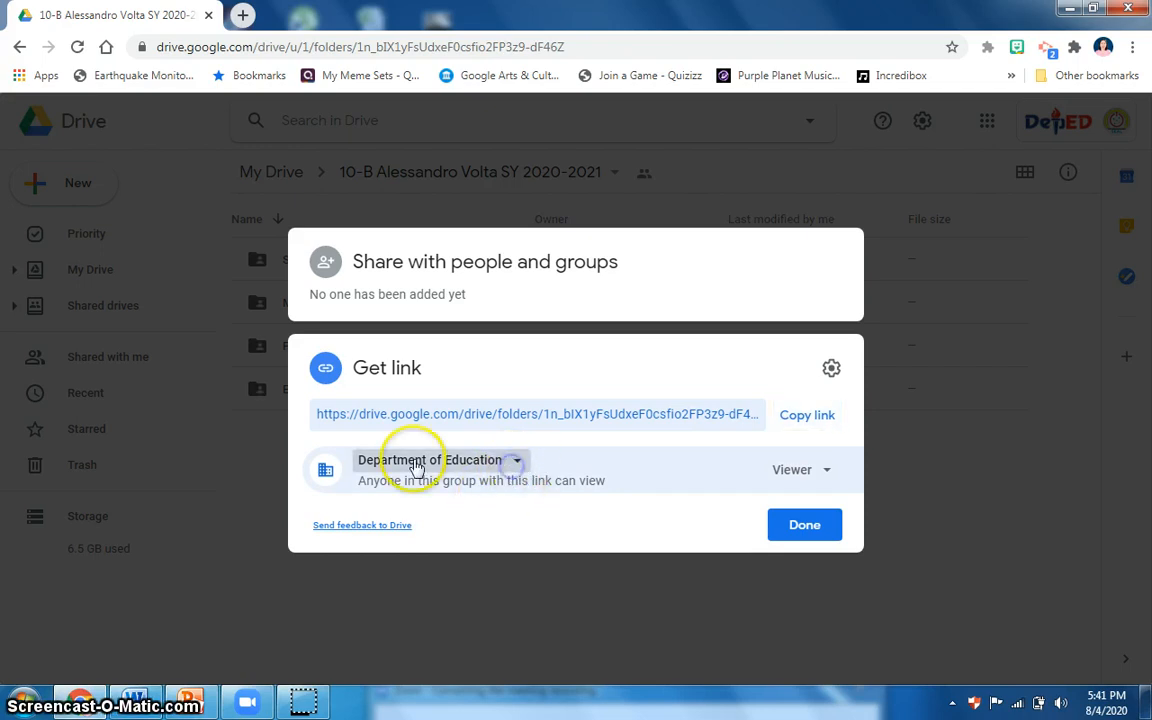
{"action": "left_click", "coordinate": [516, 467]}
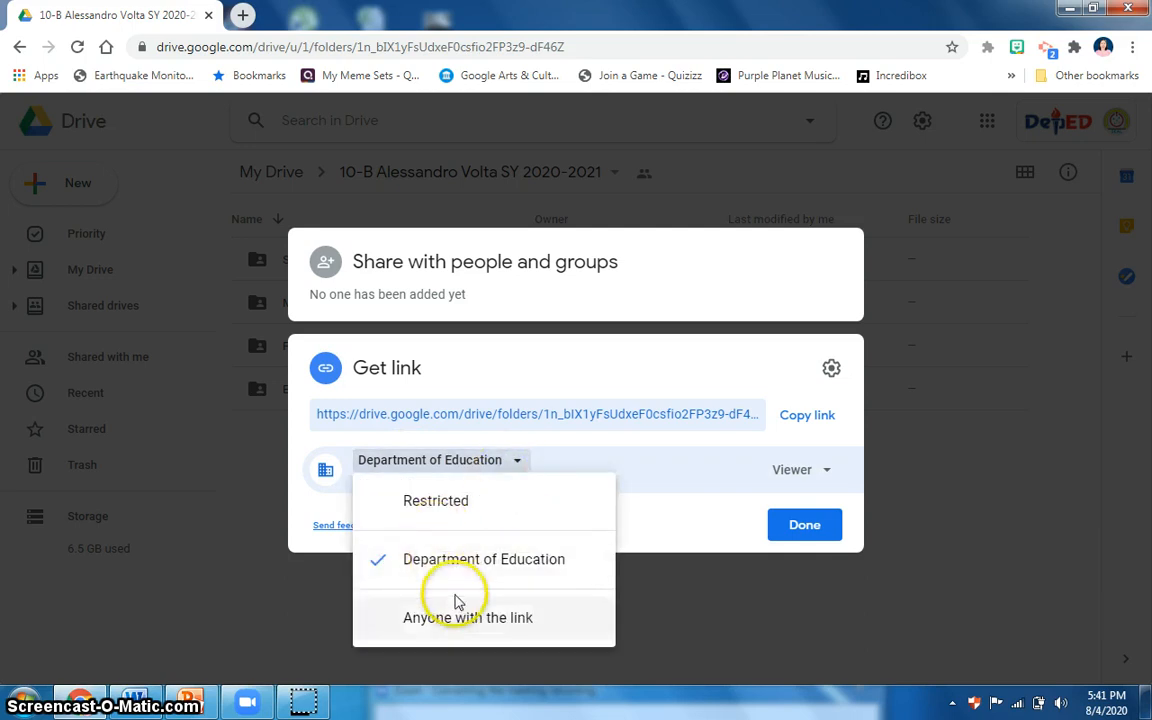
{"action": "left_click", "coordinate": [440, 620]}
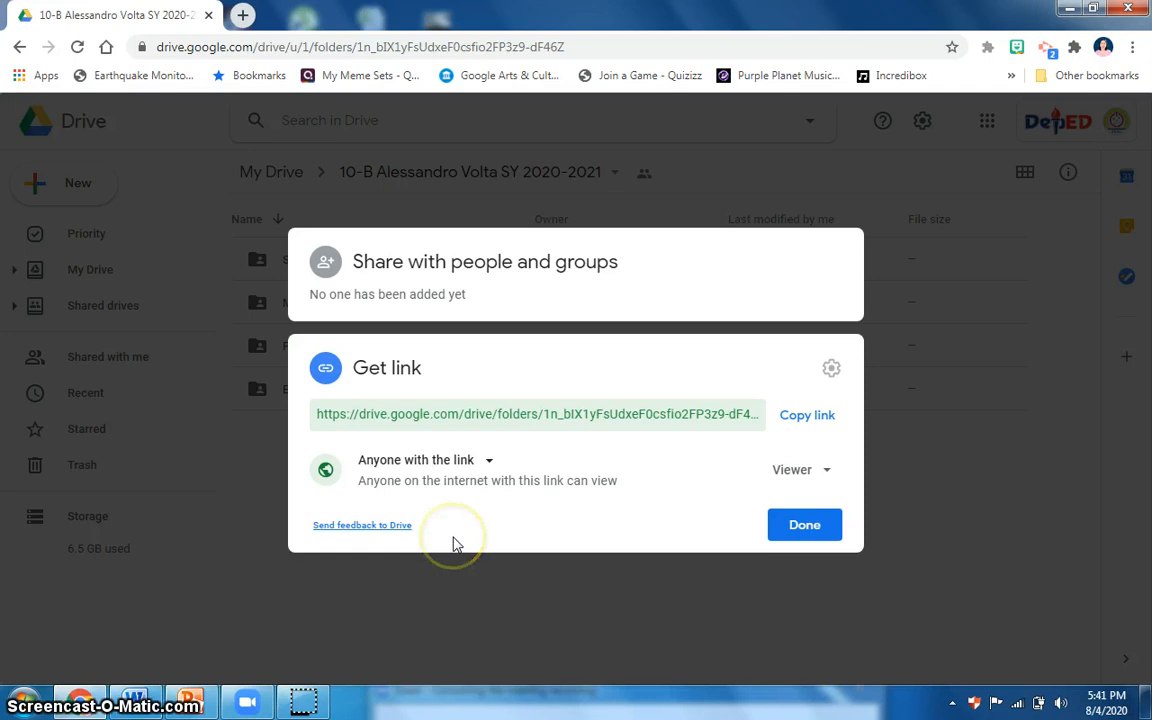
{"action": "left_click", "coordinate": [836, 484]}
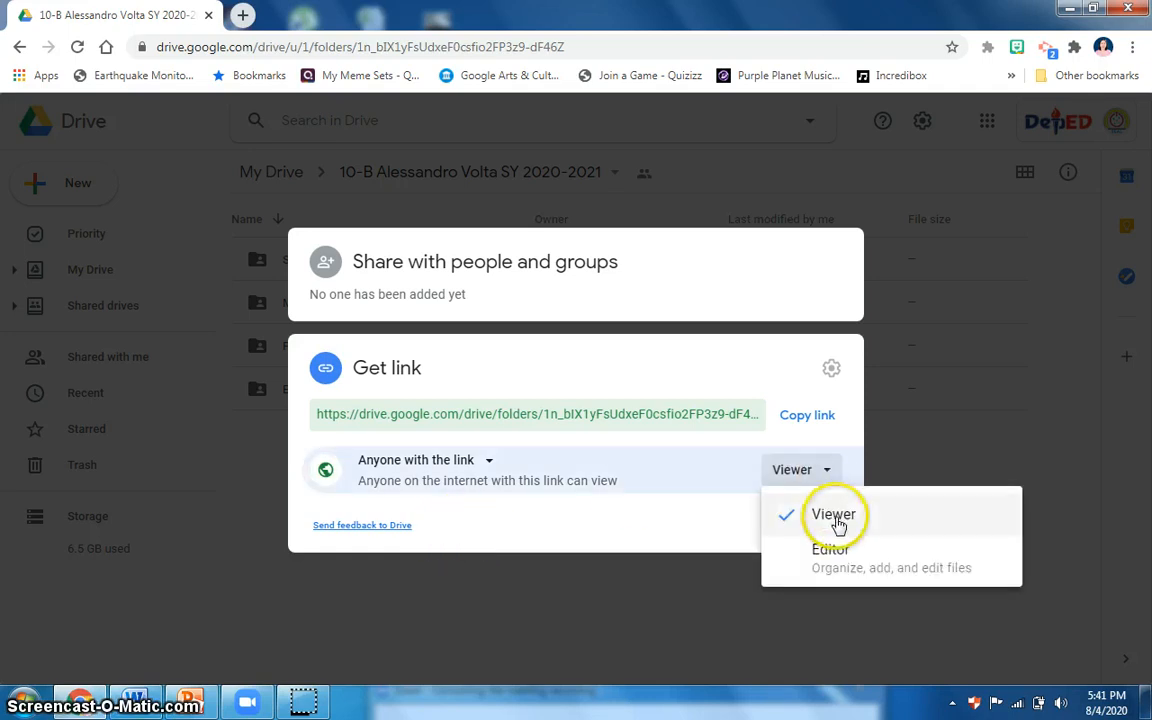
{"action": "left_click", "coordinate": [840, 522]}
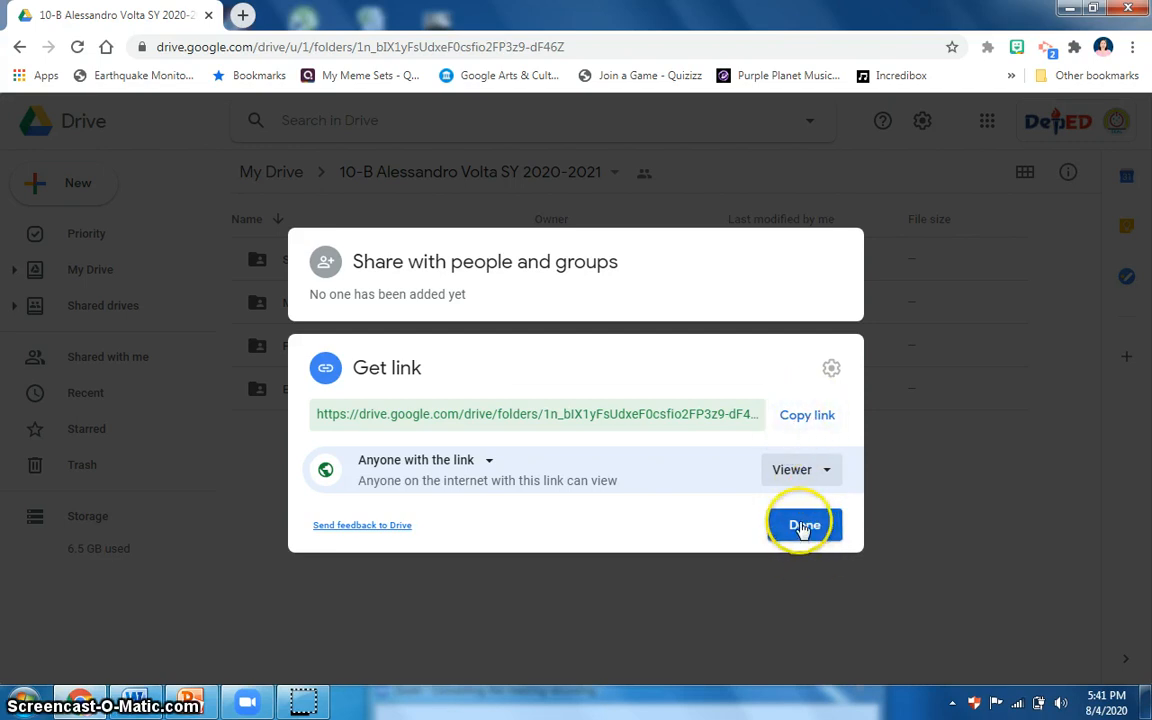
Add the three teachers' e-mail addresses to the class folder's sharing list and keep their role as Editor.
{"action": "left_click", "coordinate": [416, 289]}
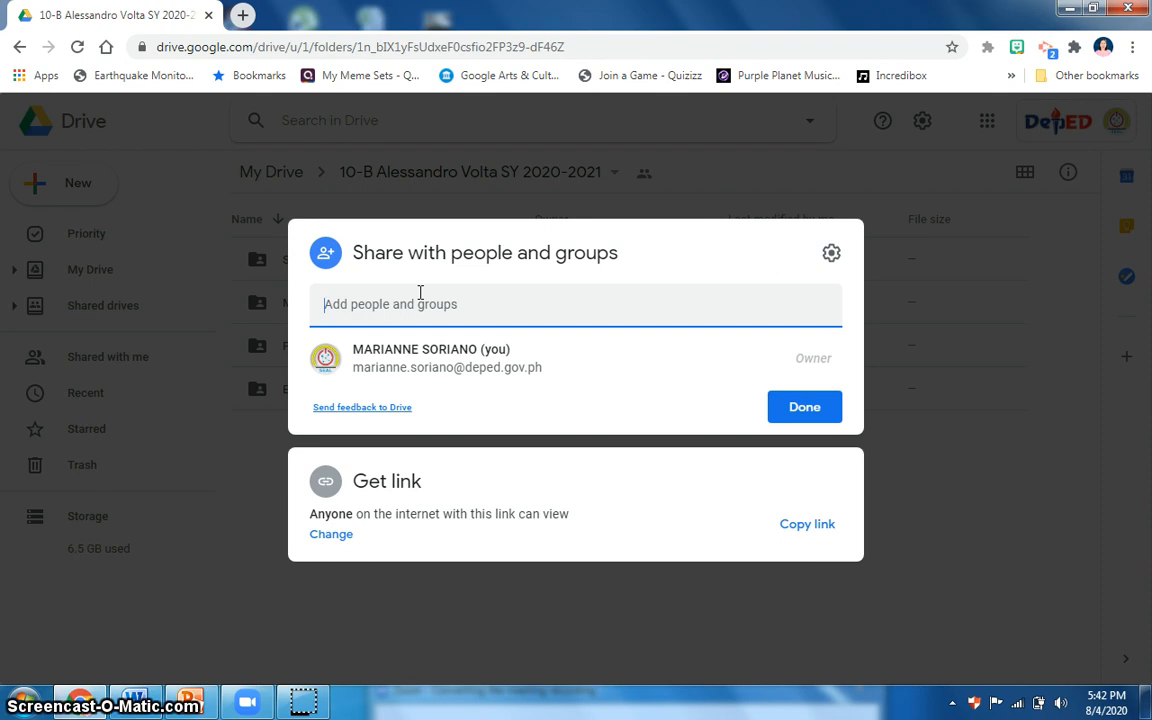
{"action": "key", "text": "ctrl+v"}
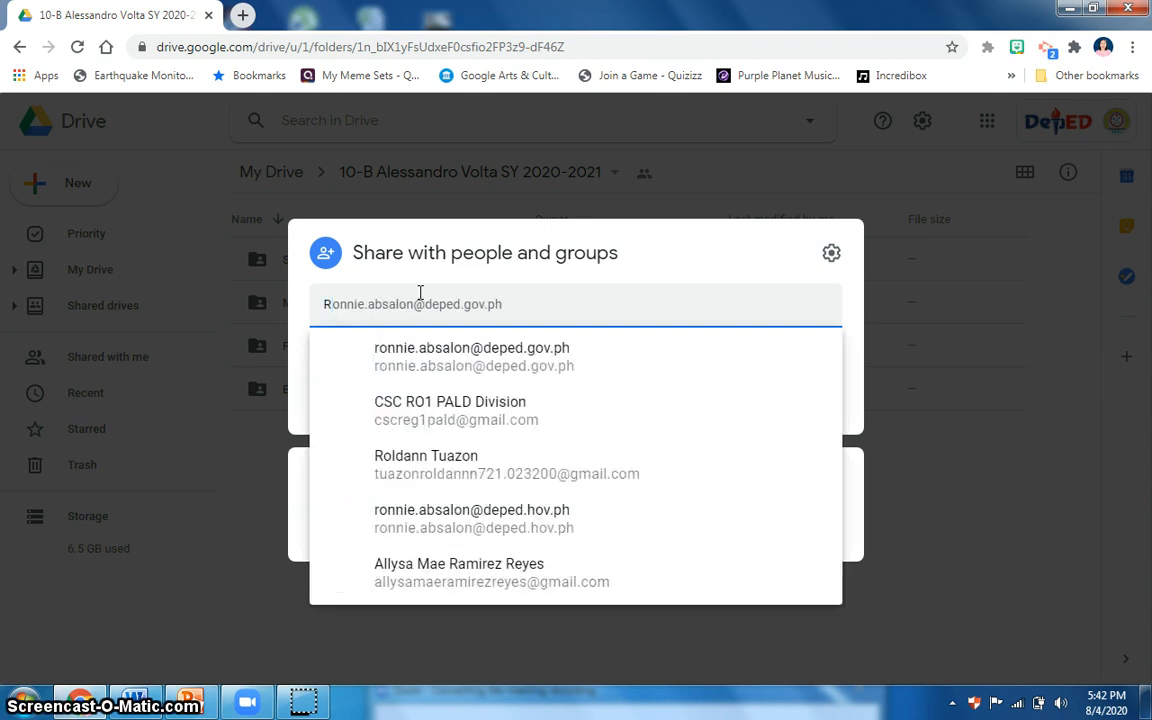
{"action": "left_click", "coordinate": [426, 368]}
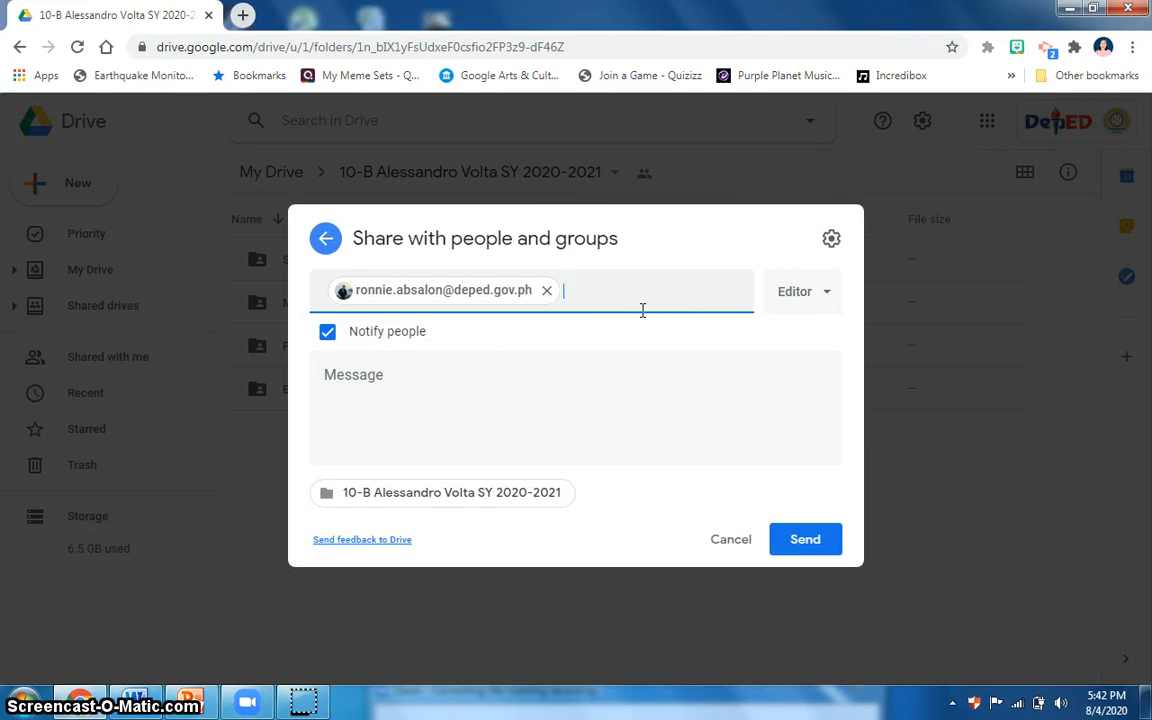
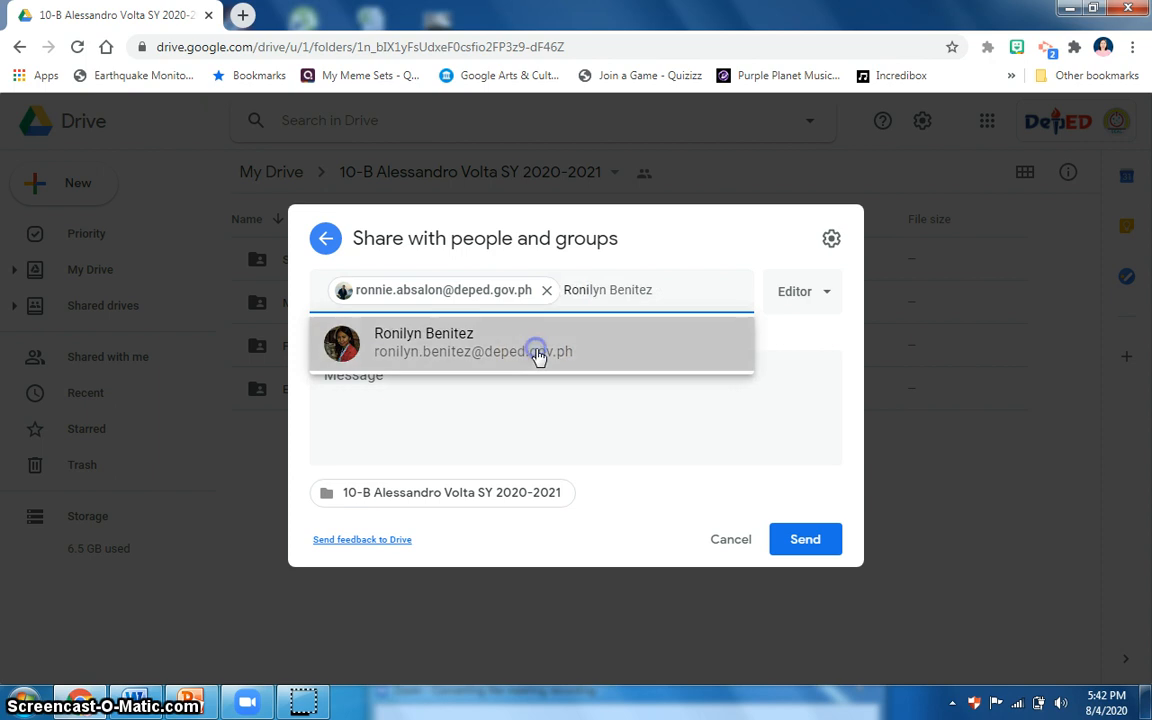
{"action": "left_click", "coordinate": [537, 352]}
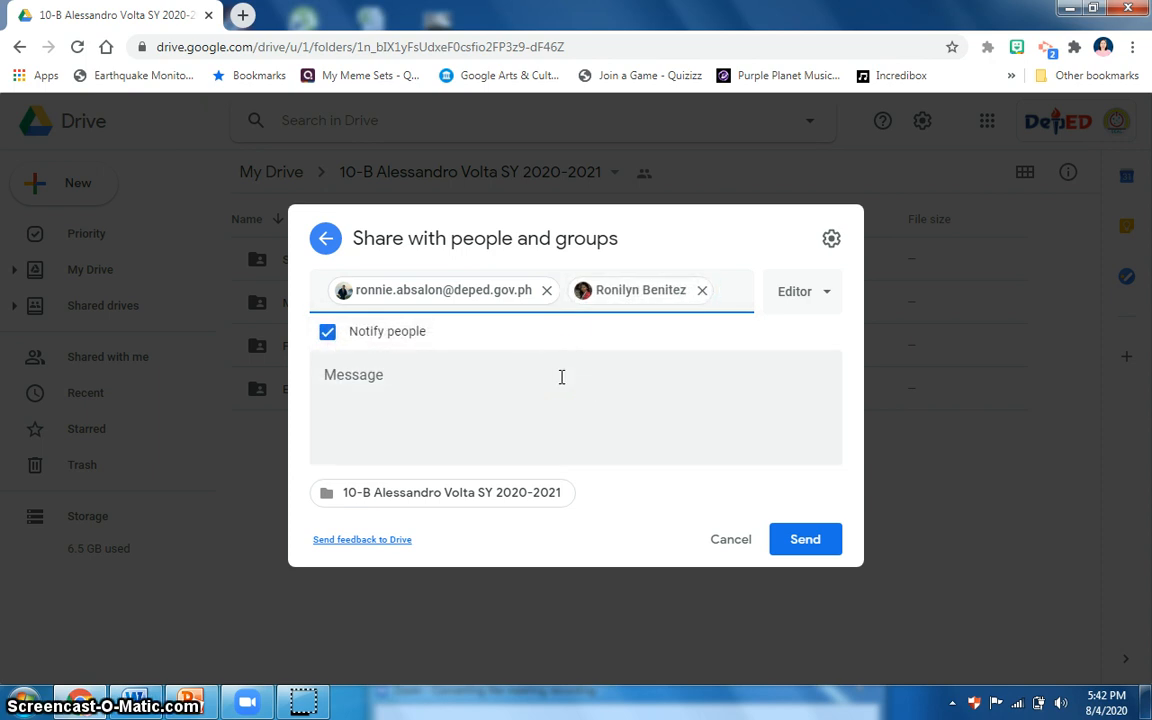
{"action": "key", "text": "ctrl+v"}
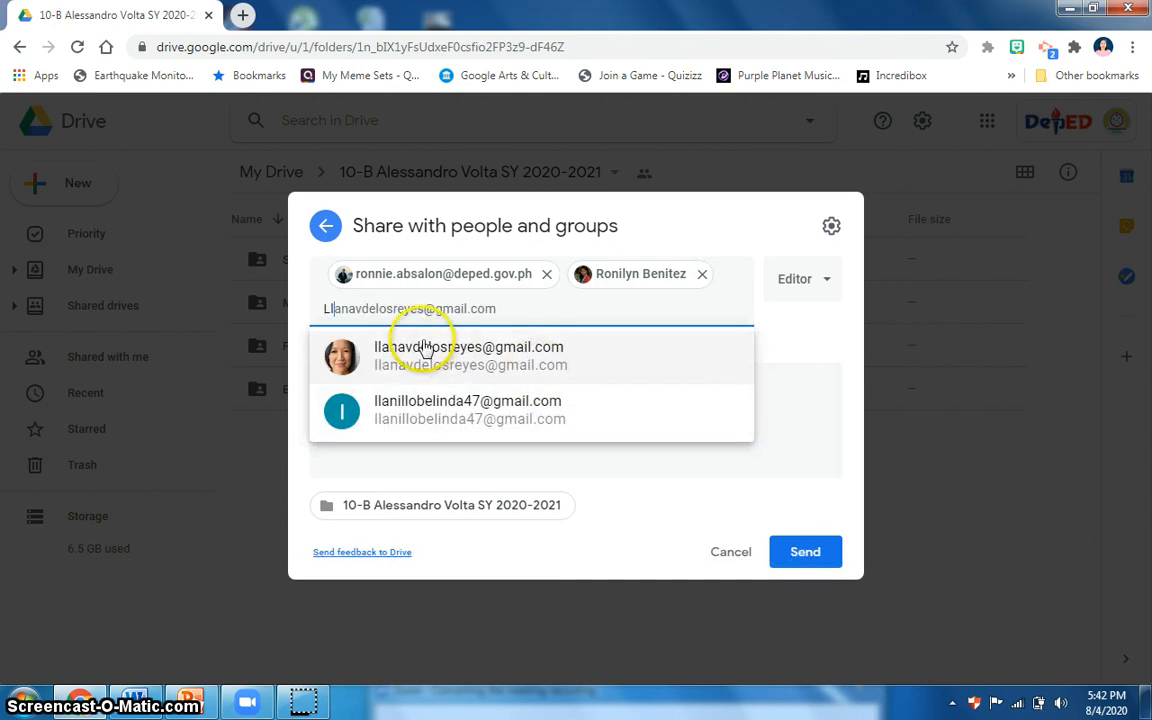
{"action": "left_click", "coordinate": [430, 357]}
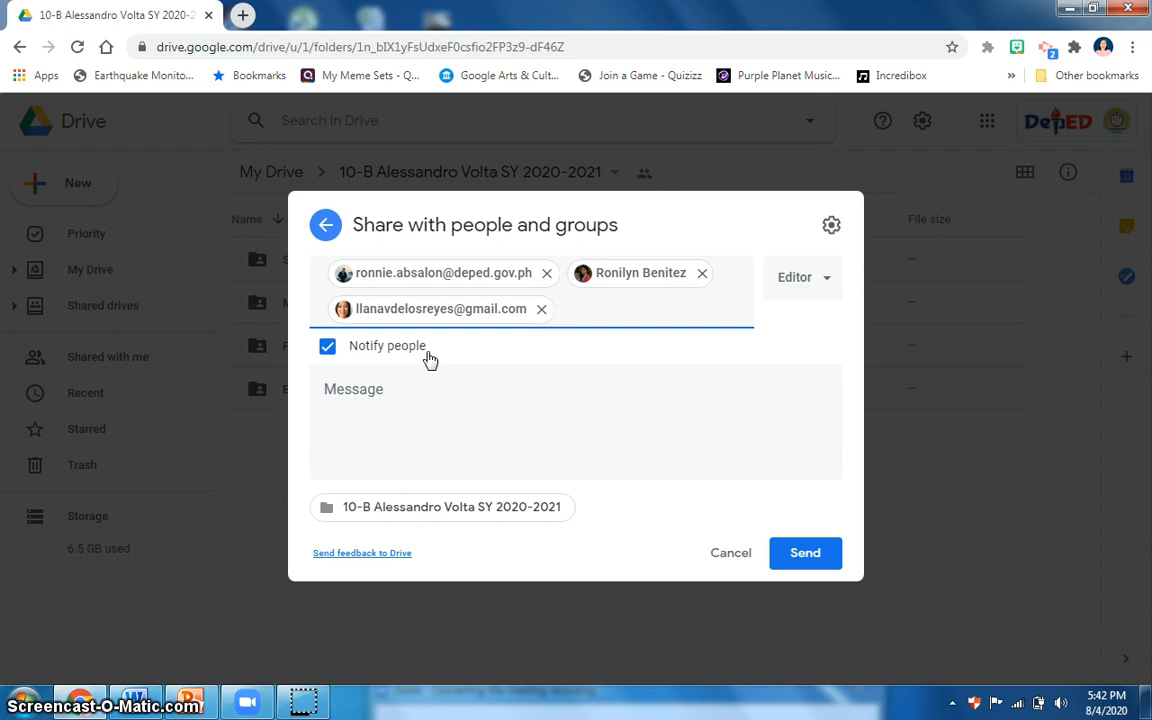
{"action": "left_click", "coordinate": [822, 280]}
{"action": "left_click", "coordinate": [822, 280]}
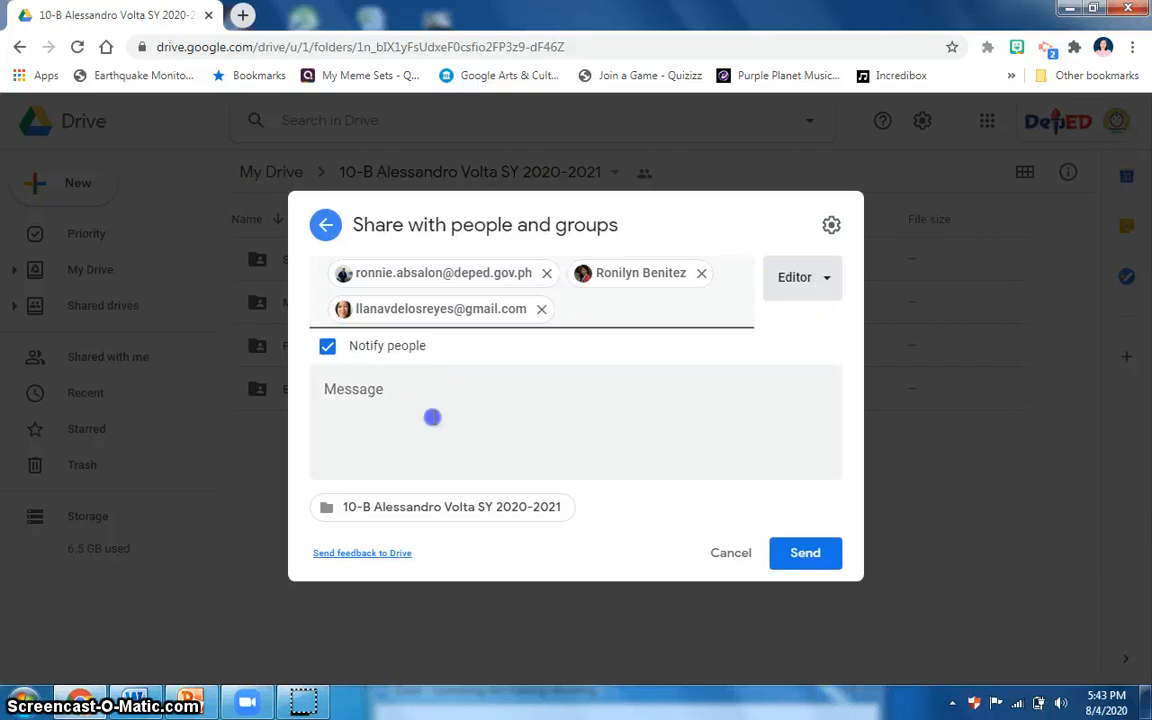
Write the notification message "You are added as editors in the Folder of 10-B ,please upload the digital files".
{"action": "left_click", "coordinate": [433, 415]}
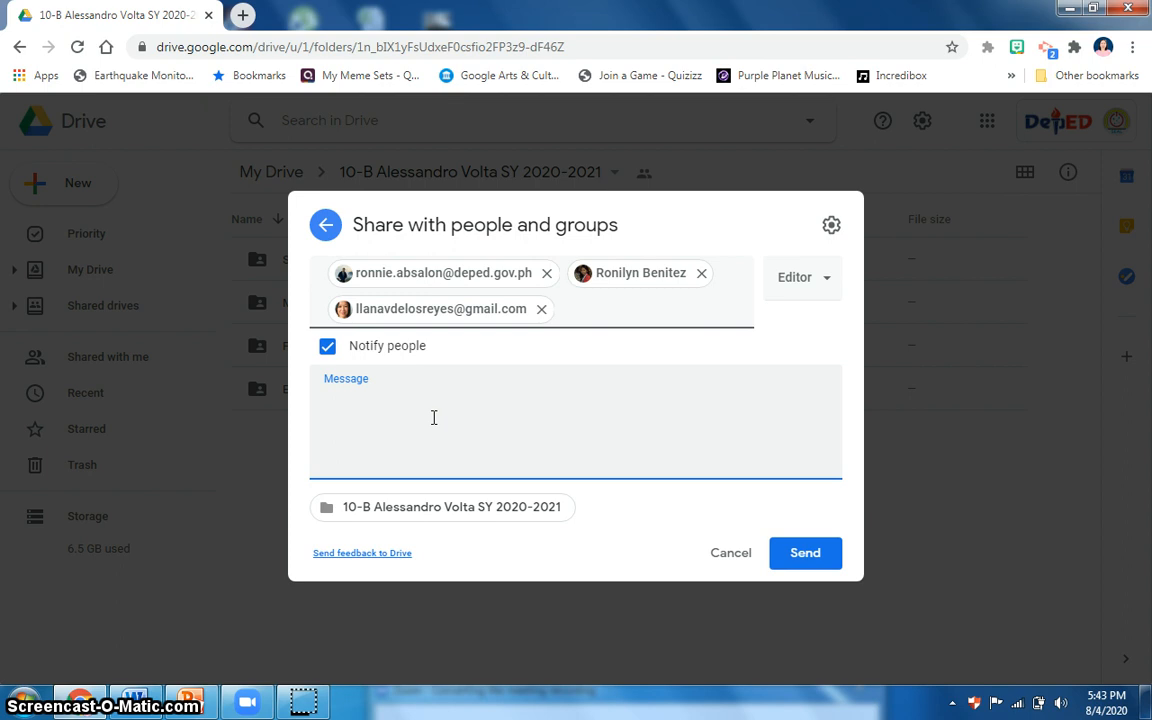
{"action": "type", "text": "You are added as"}
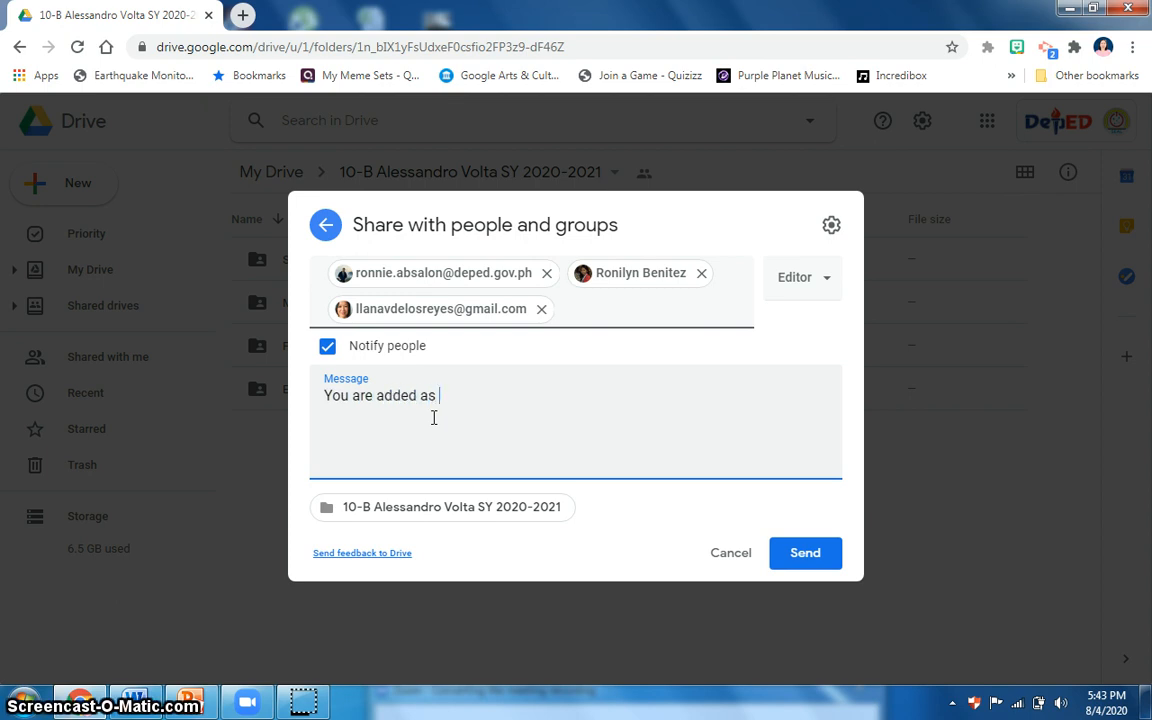
{"action": "key", "text": "BackSpace"}
{"action": "key", "text": "BackSpace"}
{"action": "type", "text": "rs in the Folder of 10-B ,please"}
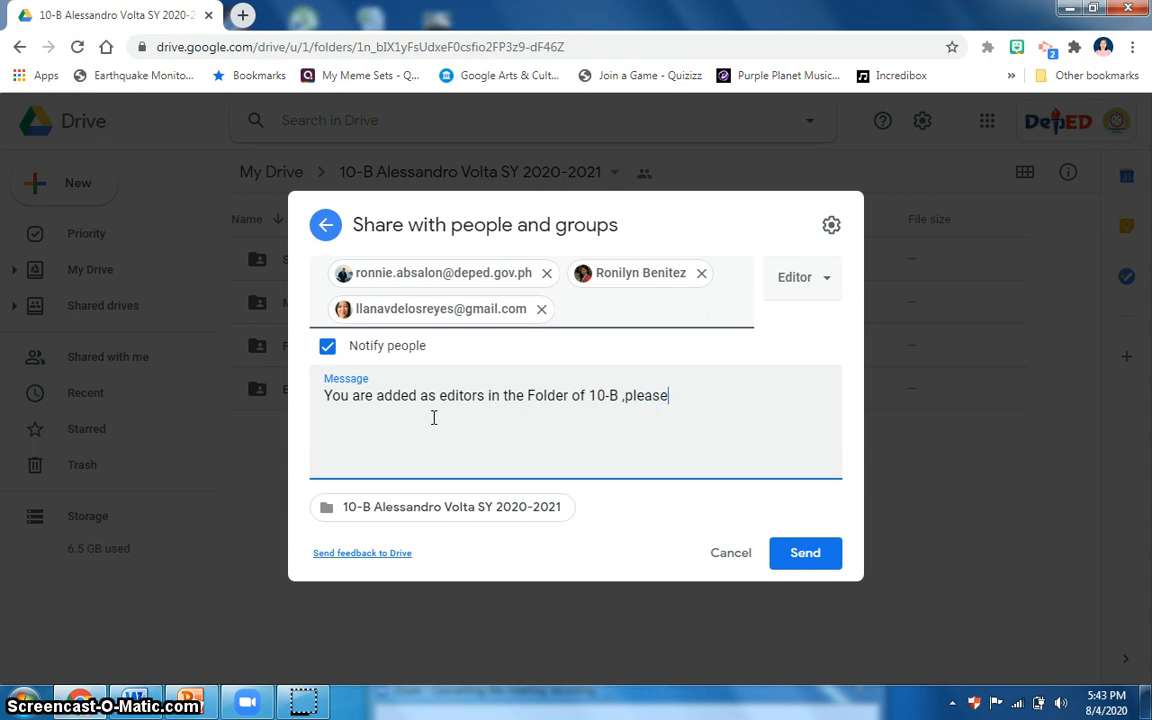
{"action": "type", "text": " upload t"}
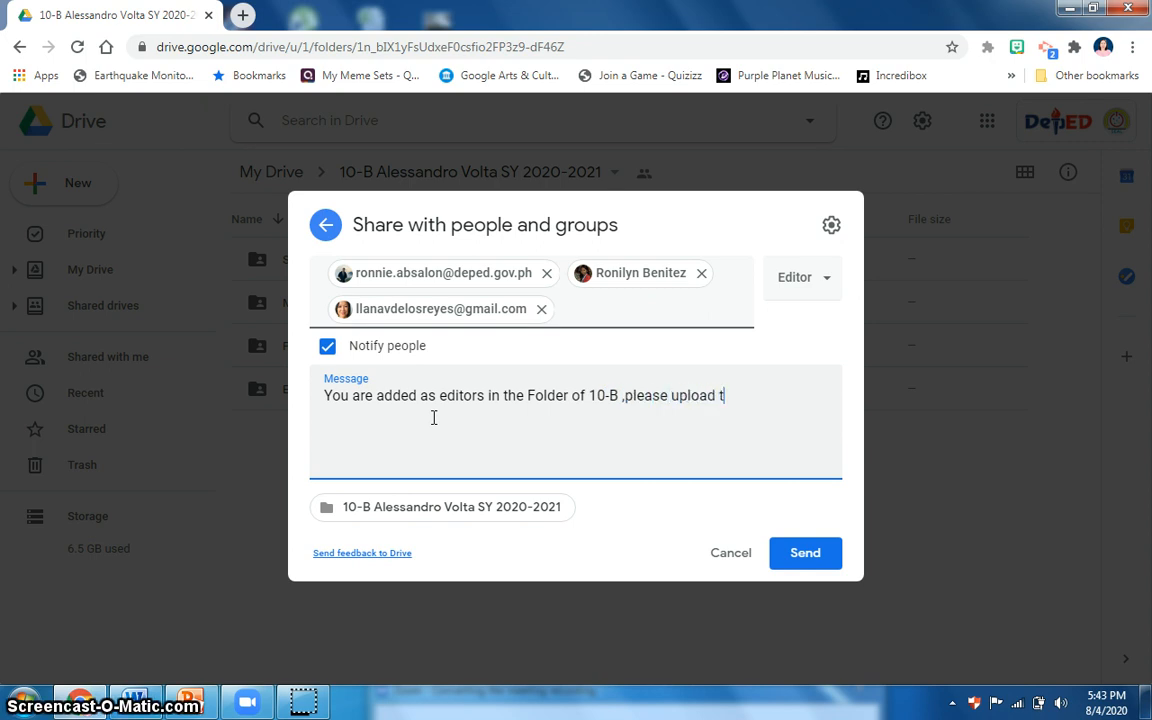
{"action": "type", "text": "he digita"}
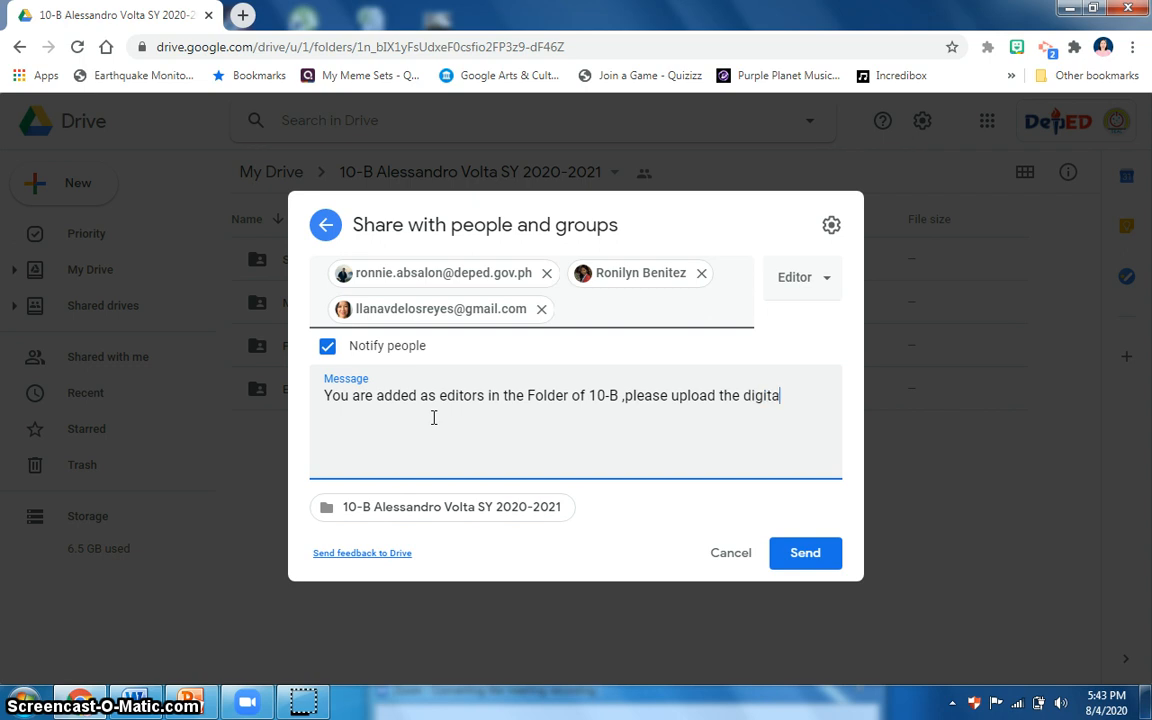
{"action": "type", "text": "ls files"}
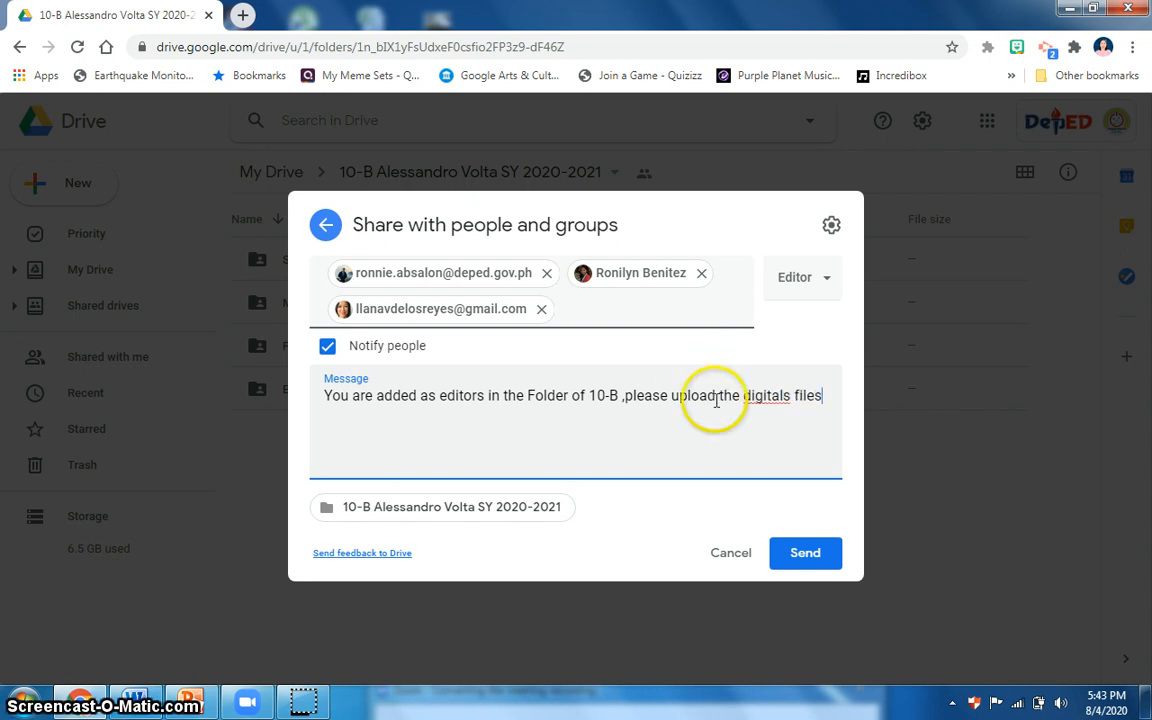
{"action": "left_click", "coordinate": [789, 398]}
{"action": "key", "text": "BackSpace"}
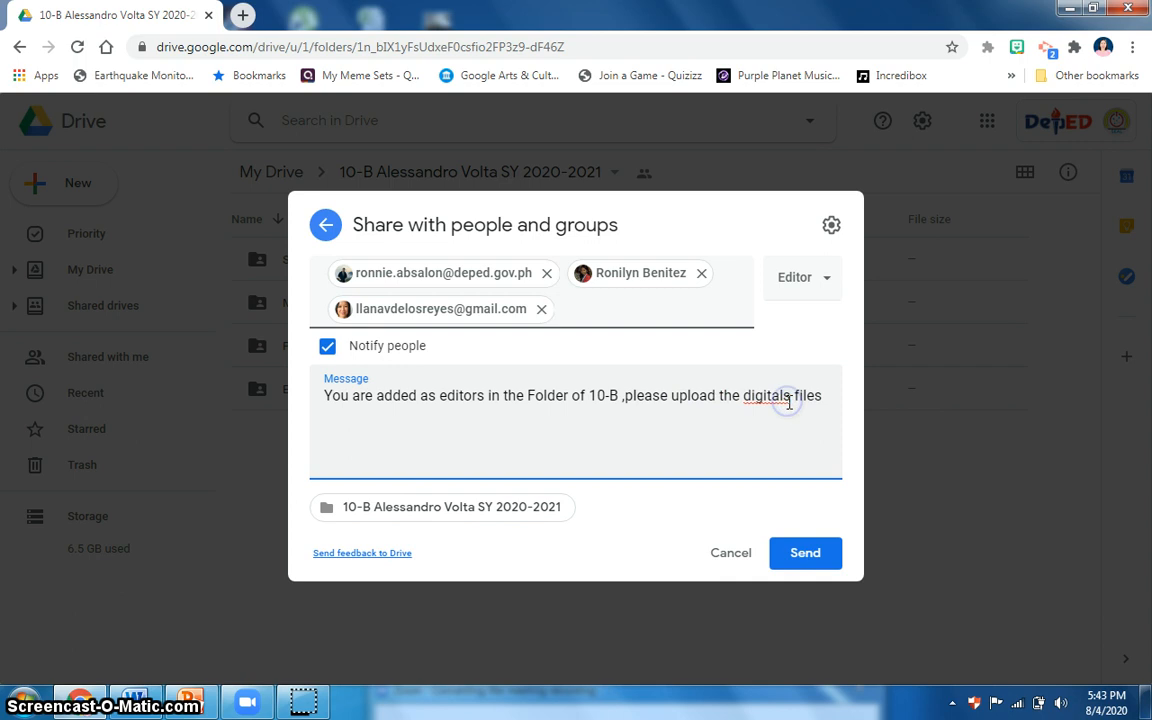
{"action": "left_click", "coordinate": [808, 394]}
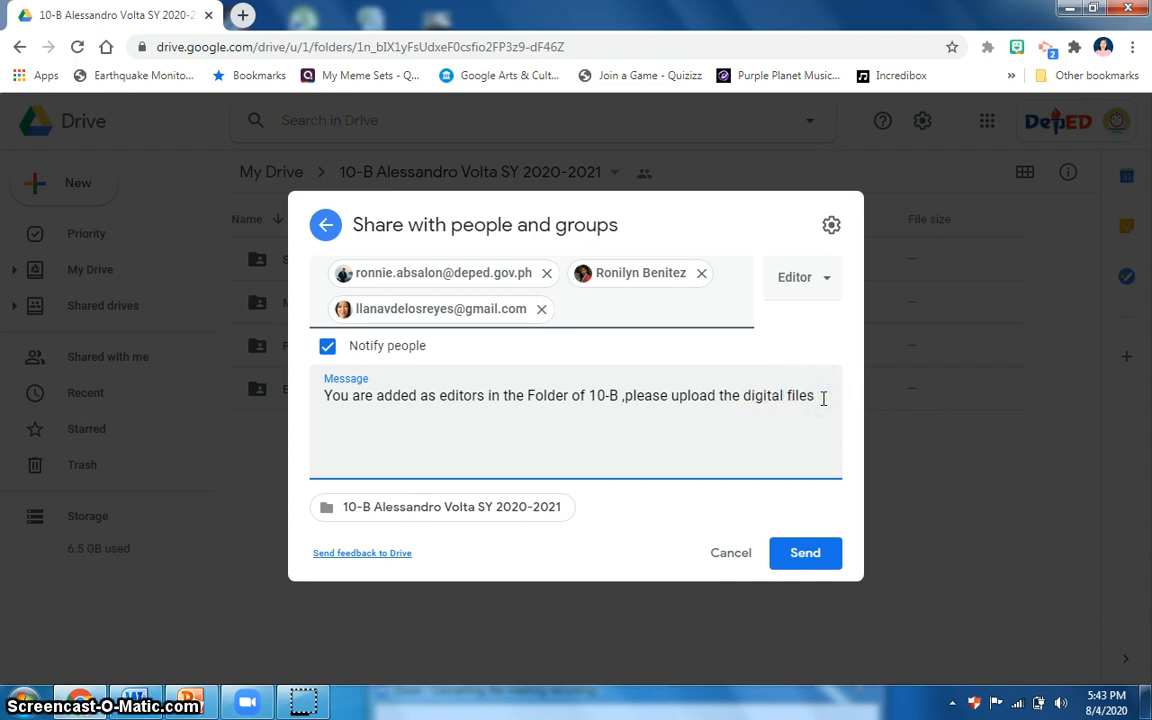
Complete the message with "in your assigned sub-folder." and send the invitation, approving the share outside the organization.
{"action": "type", "text": "in your assigned sub-folders"}
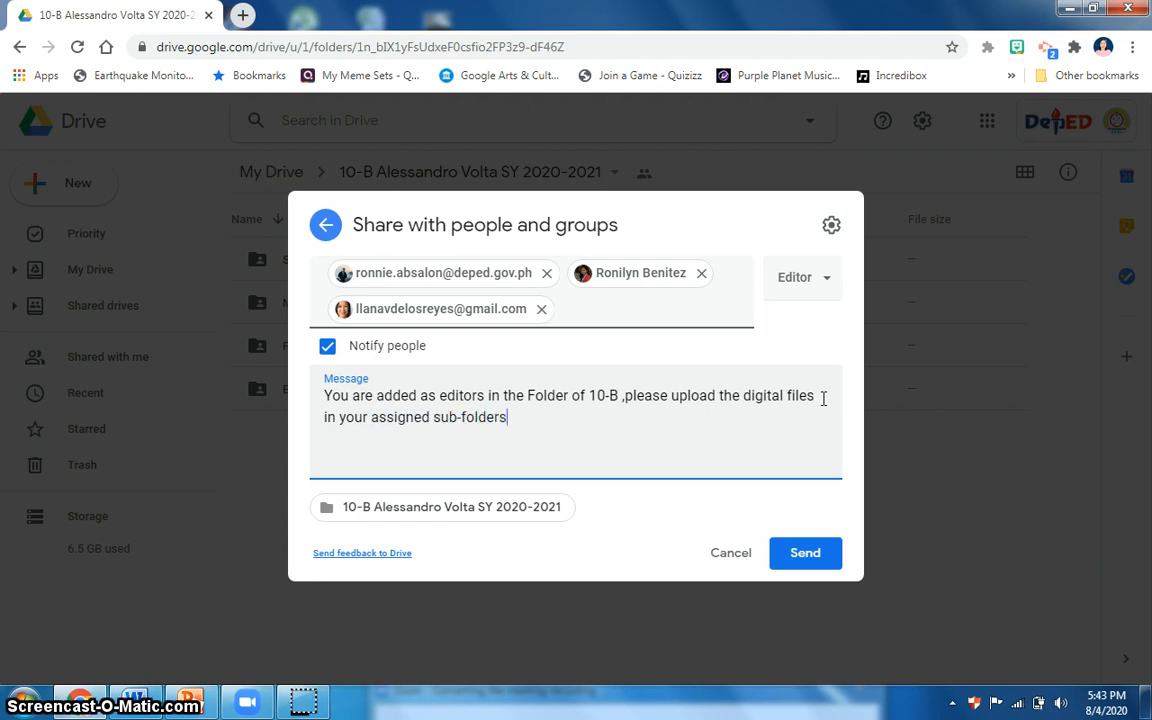
{"action": "key", "text": "BackSpace"}
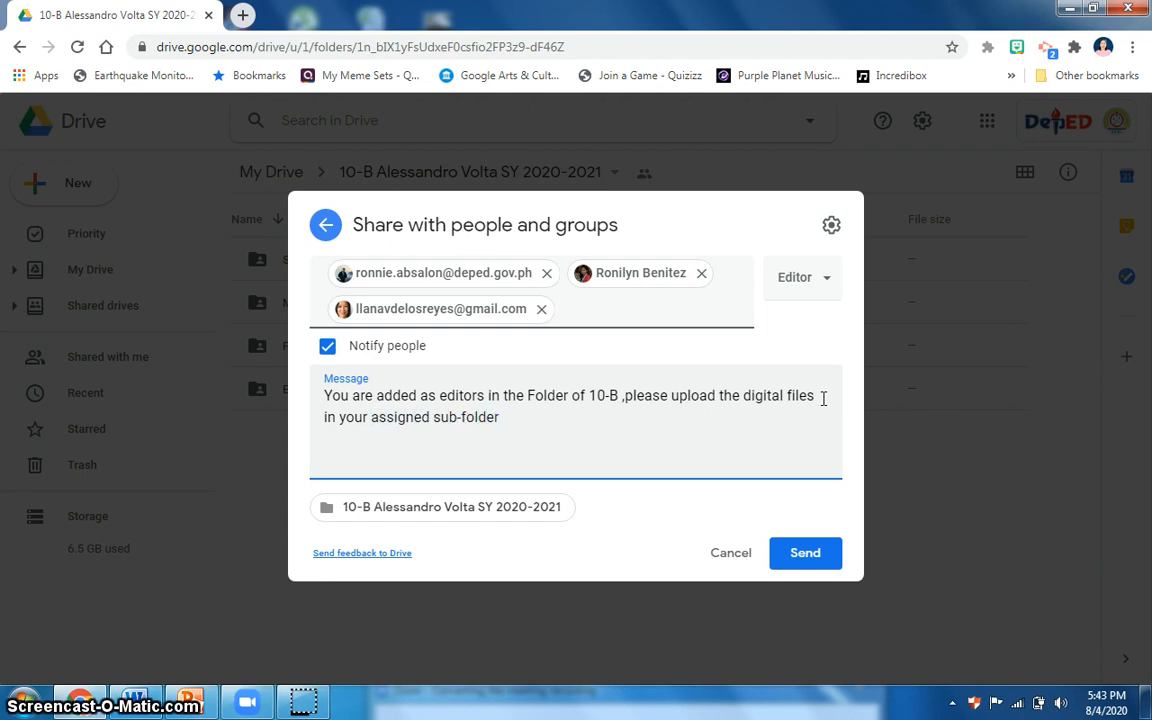
{"action": "left_click", "coordinate": [806, 562]}
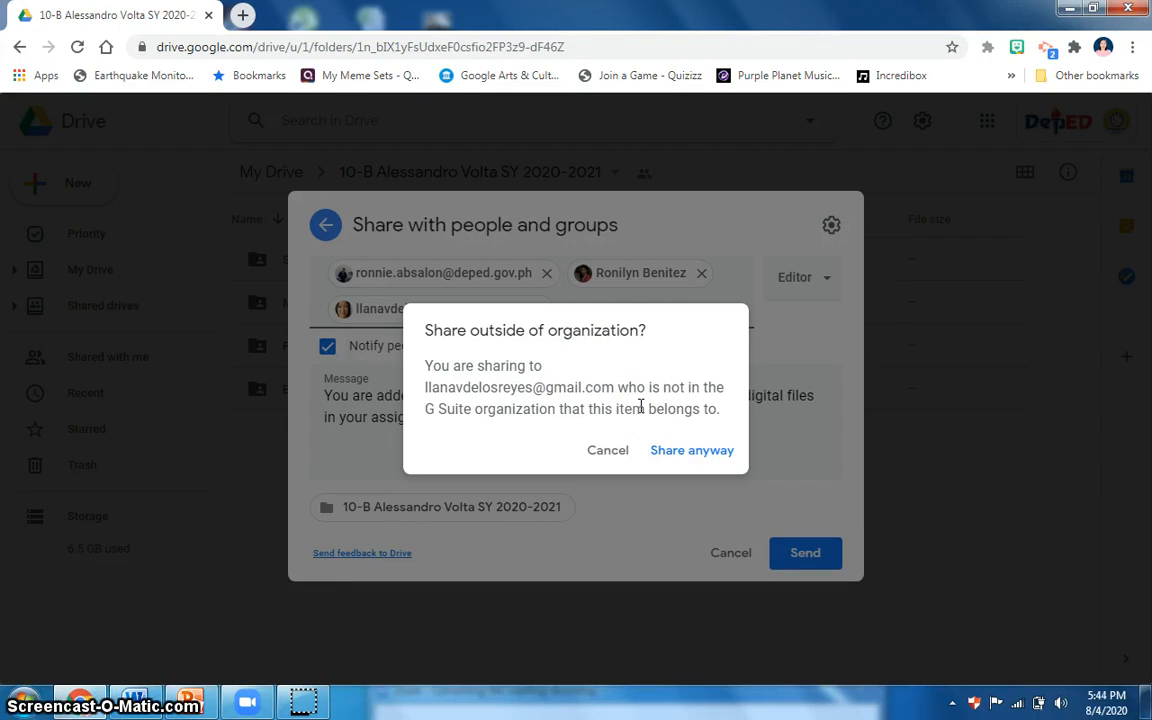
{"action": "left_click", "coordinate": [690, 460]}
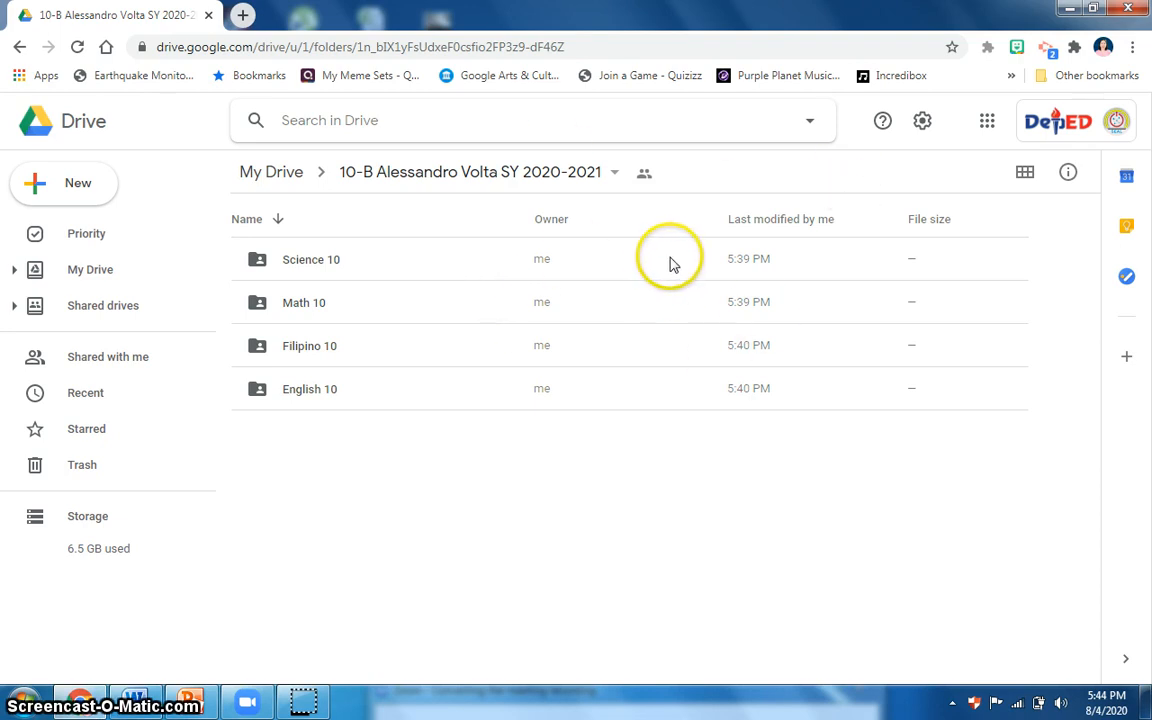
Reopen the sharing settings of the 10-B Alessandro Volta SY 2020-2021 folder, copy its link and close the settings.
{"action": "left_click", "coordinate": [614, 176]}
{"action": "left_click", "coordinate": [447, 290]}
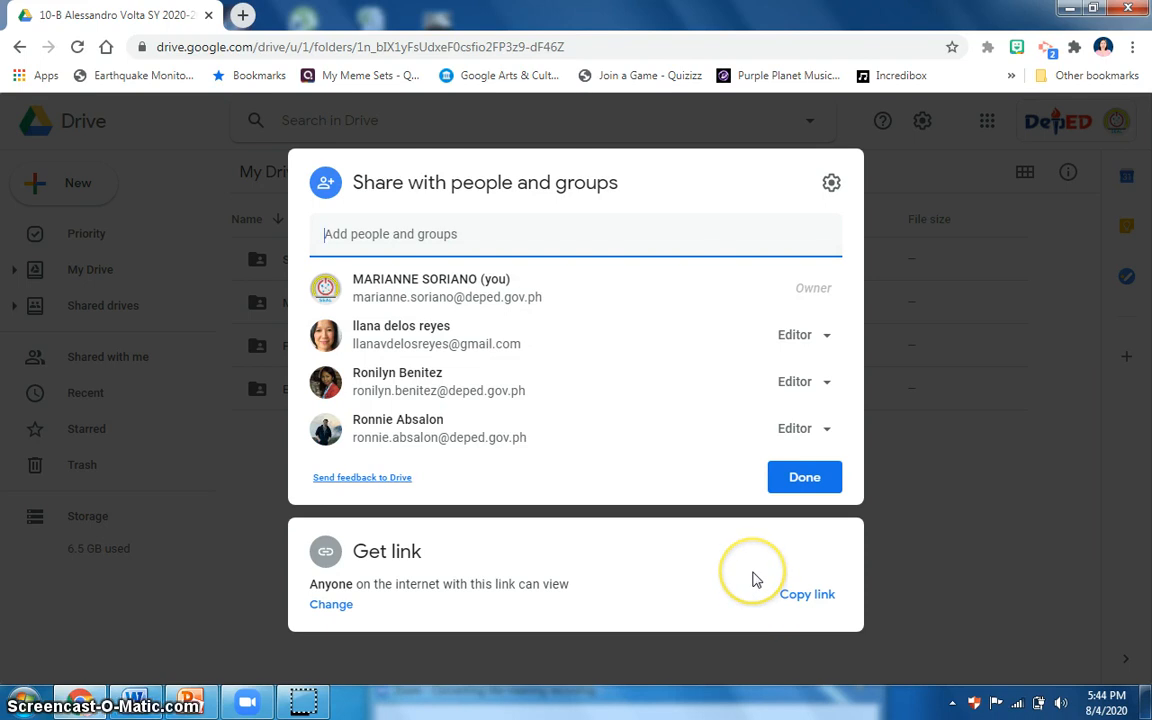
{"action": "left_click", "coordinate": [806, 600]}
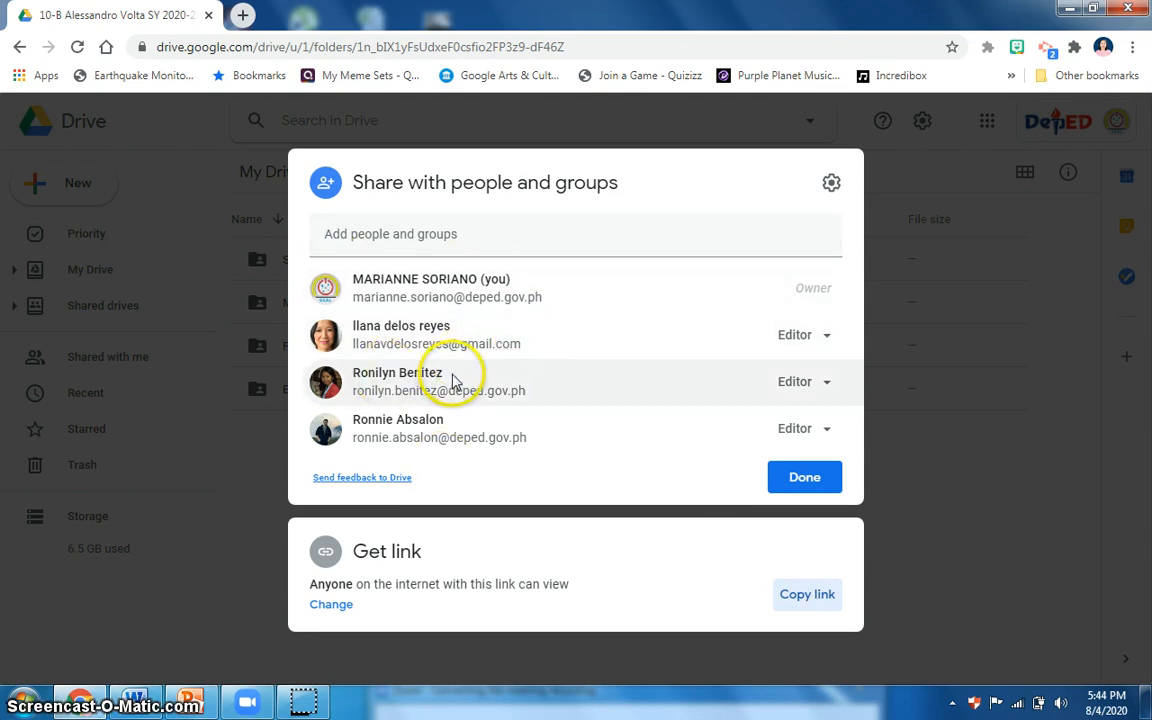
{"action": "mouse_move", "coordinate": [458, 380]}
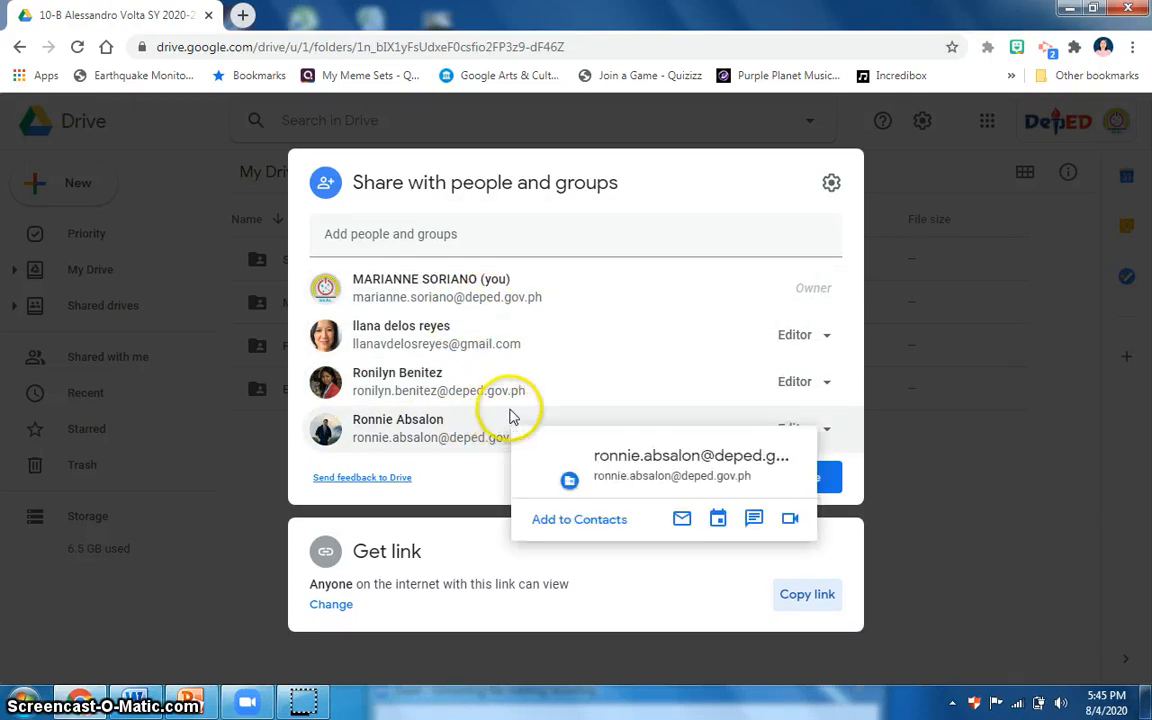
{"action": "left_click", "coordinate": [806, 611]}
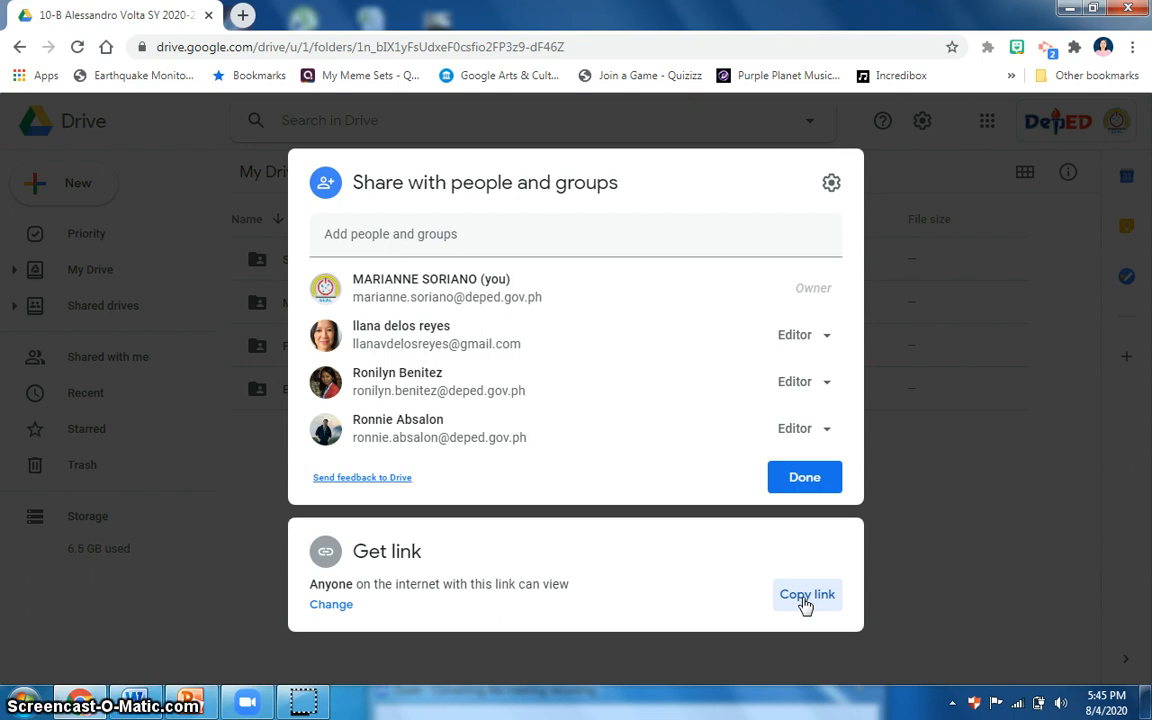
{"action": "left_click", "coordinate": [811, 566]}
{"action": "left_click", "coordinate": [808, 596]}
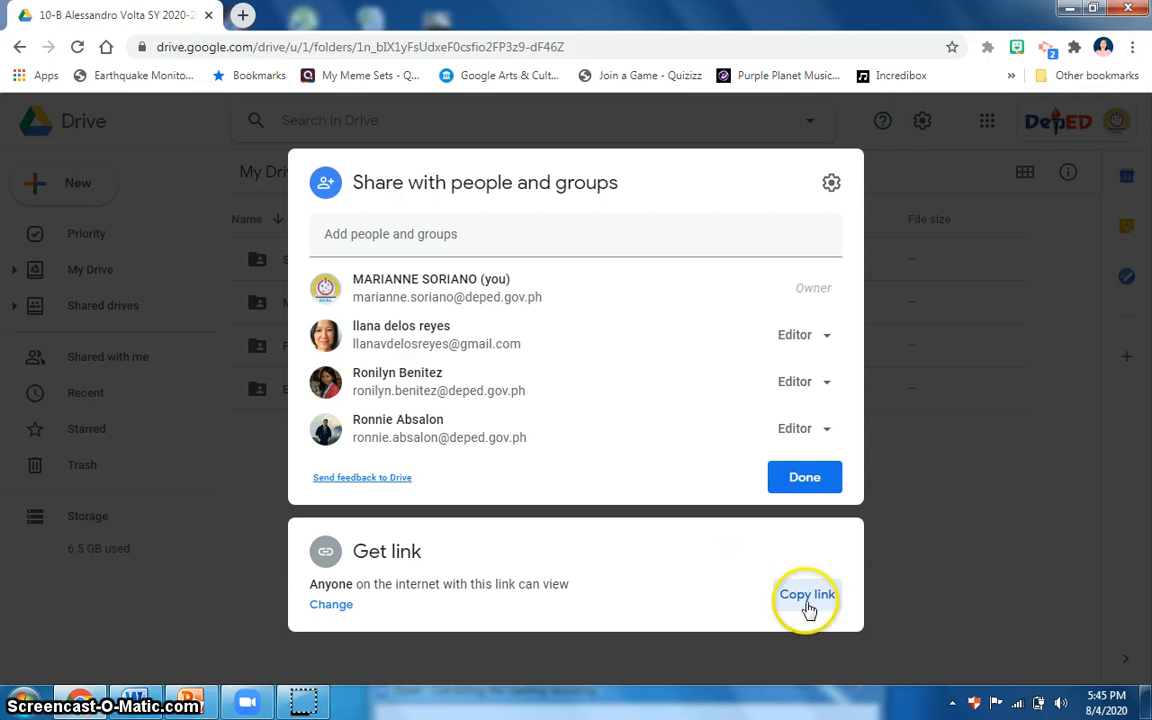
{"action": "left_click", "coordinate": [789, 487]}
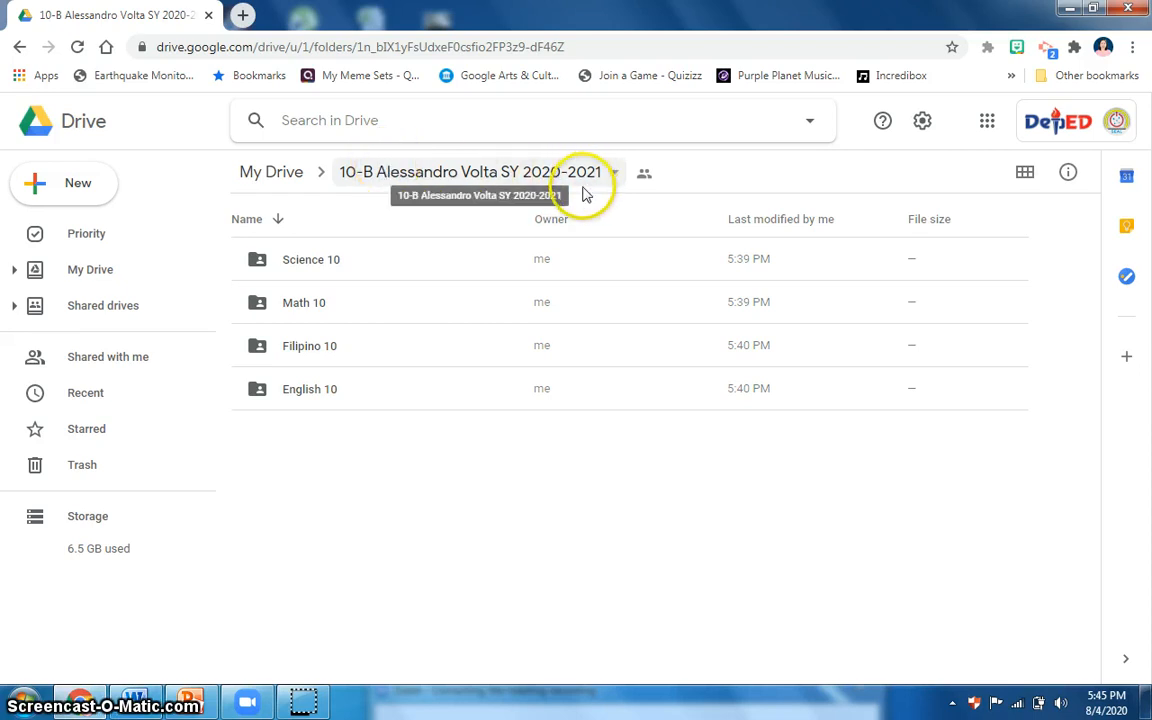
Open tinyurl.com in a new browser tab and paste the class folder's link as the long URL to shorten.
{"action": "left_click", "coordinate": [243, 17]}
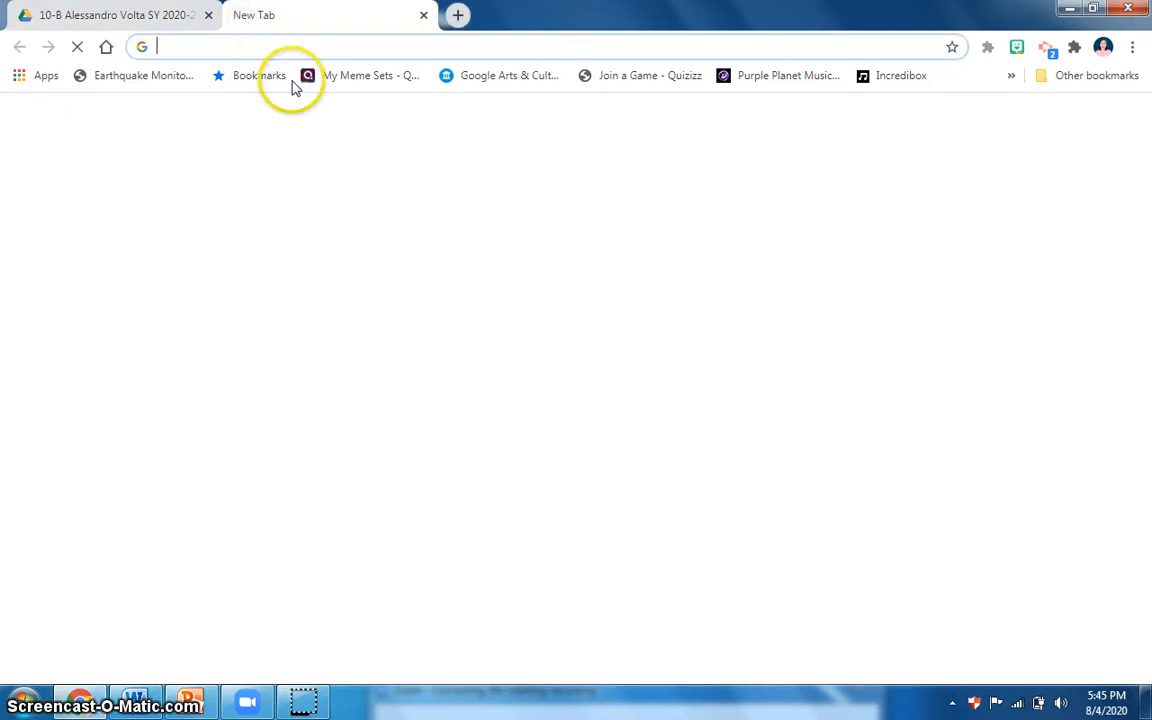
{"action": "type", "text": "tin"}
{"action": "key", "text": "Return"}
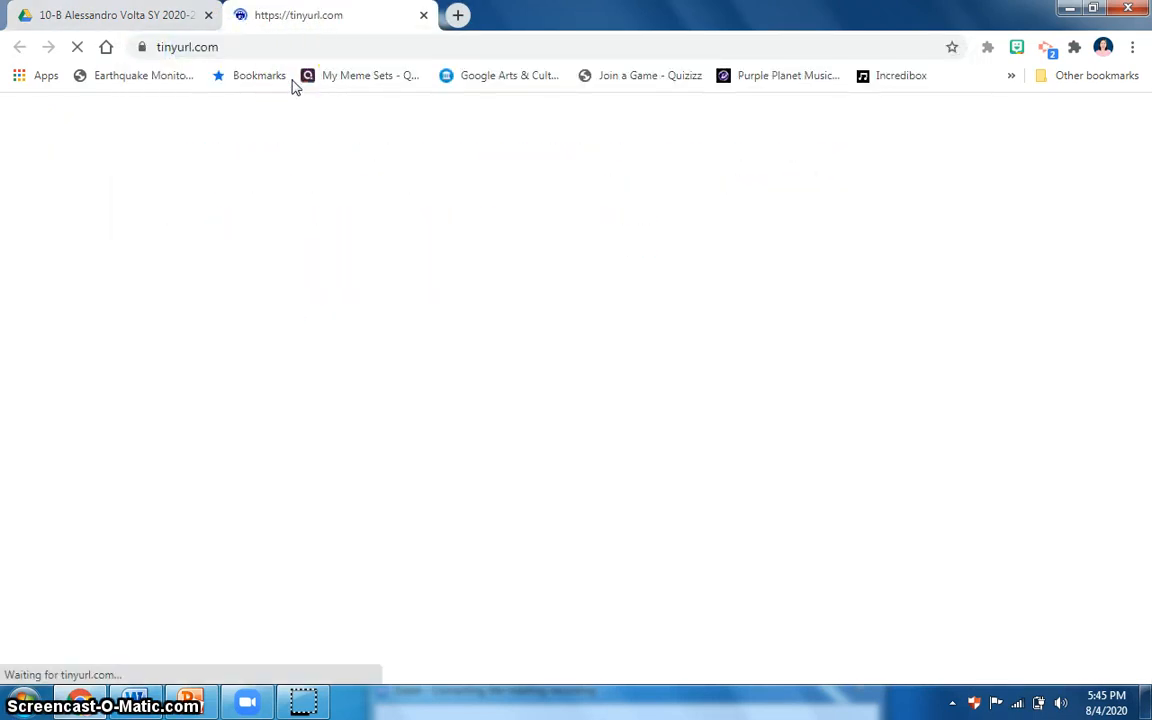
{"action": "left_click", "coordinate": [395, 263]}
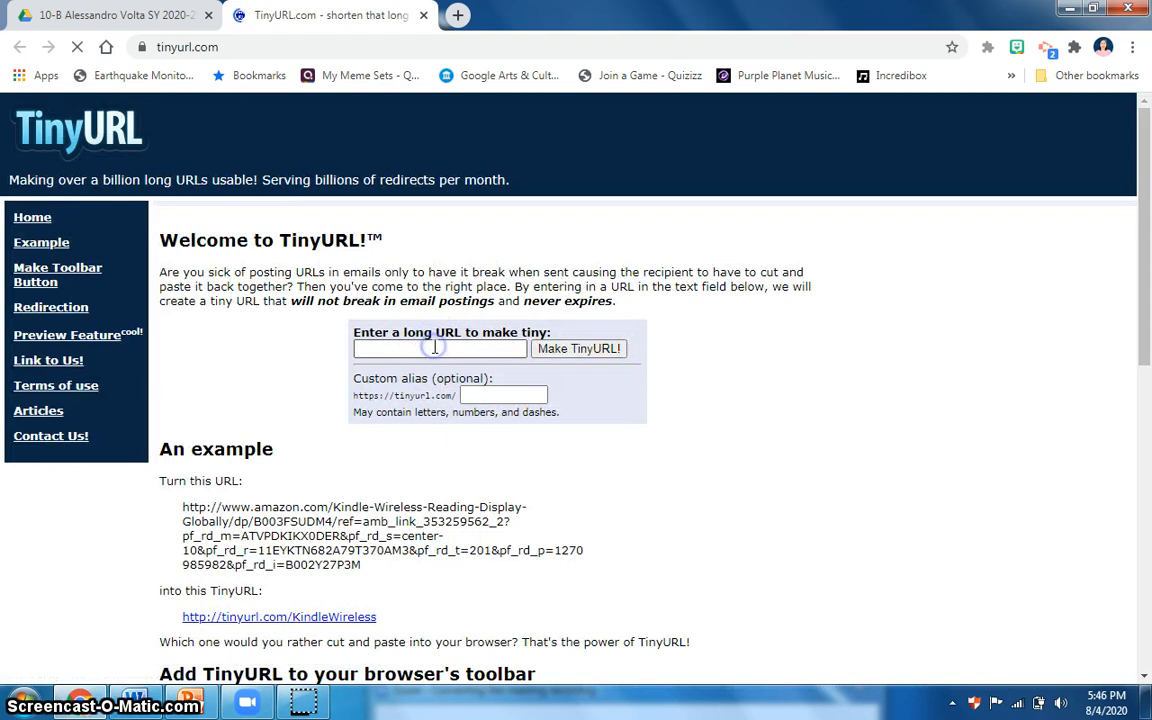
{"action": "left_click", "coordinate": [435, 348]}
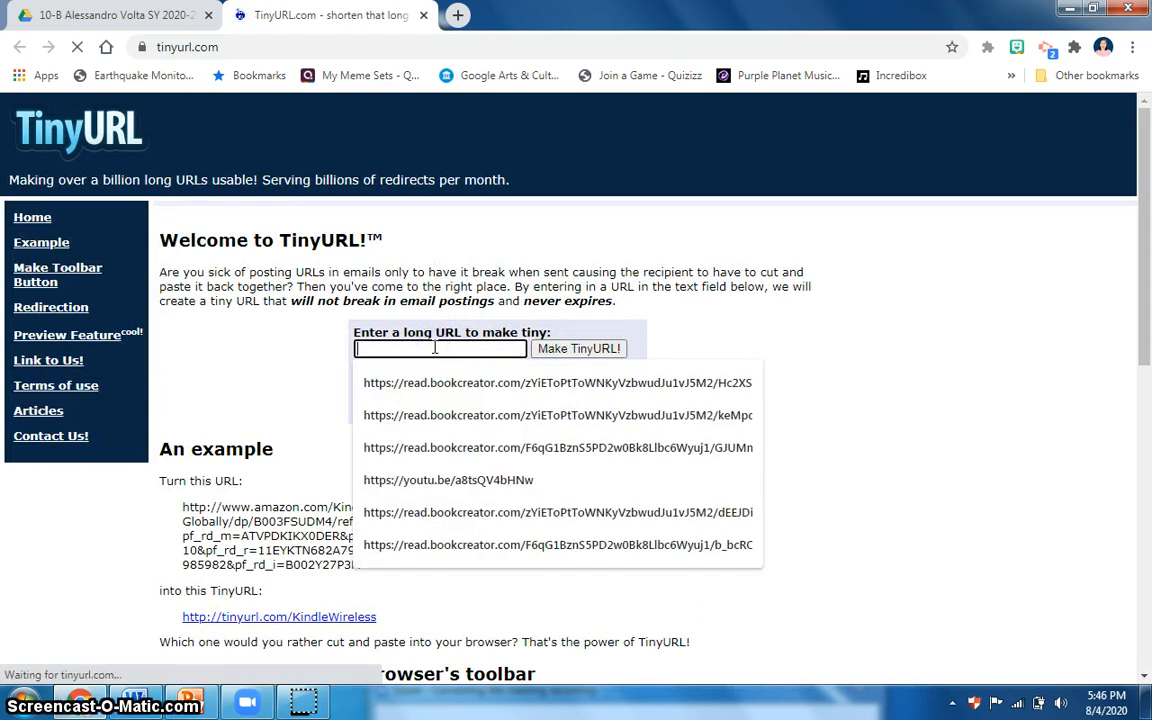
{"action": "key", "text": "ctrl+v"}
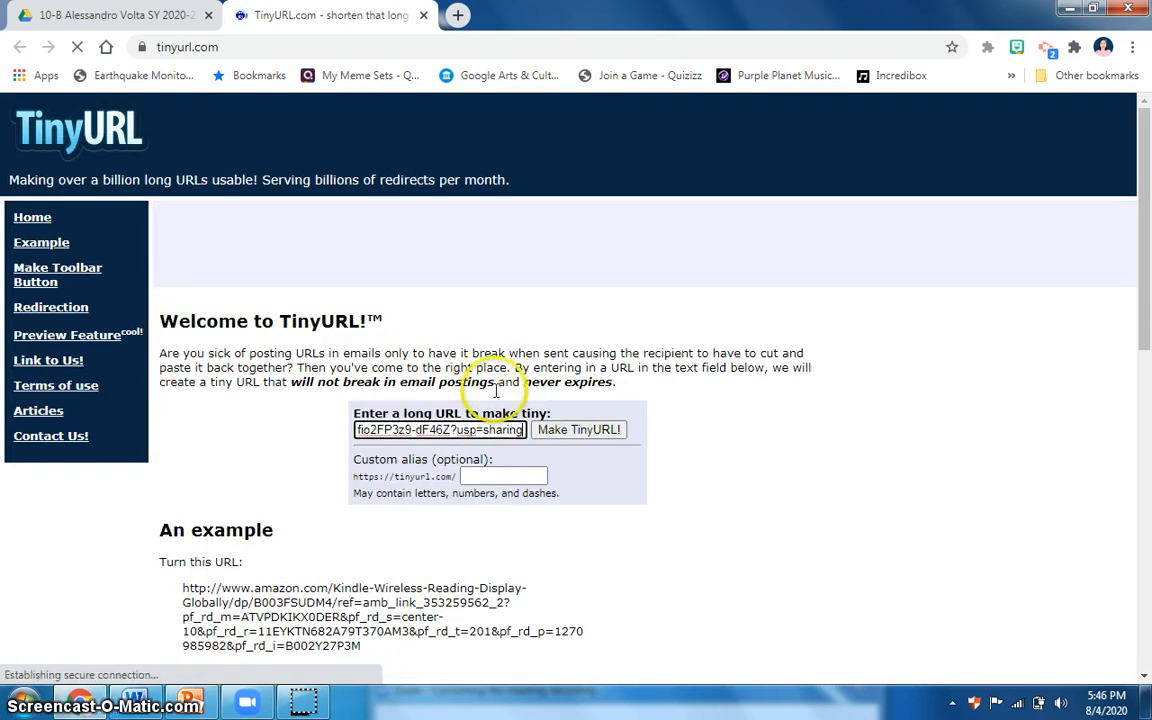
{"action": "left_click", "coordinate": [497, 478]}
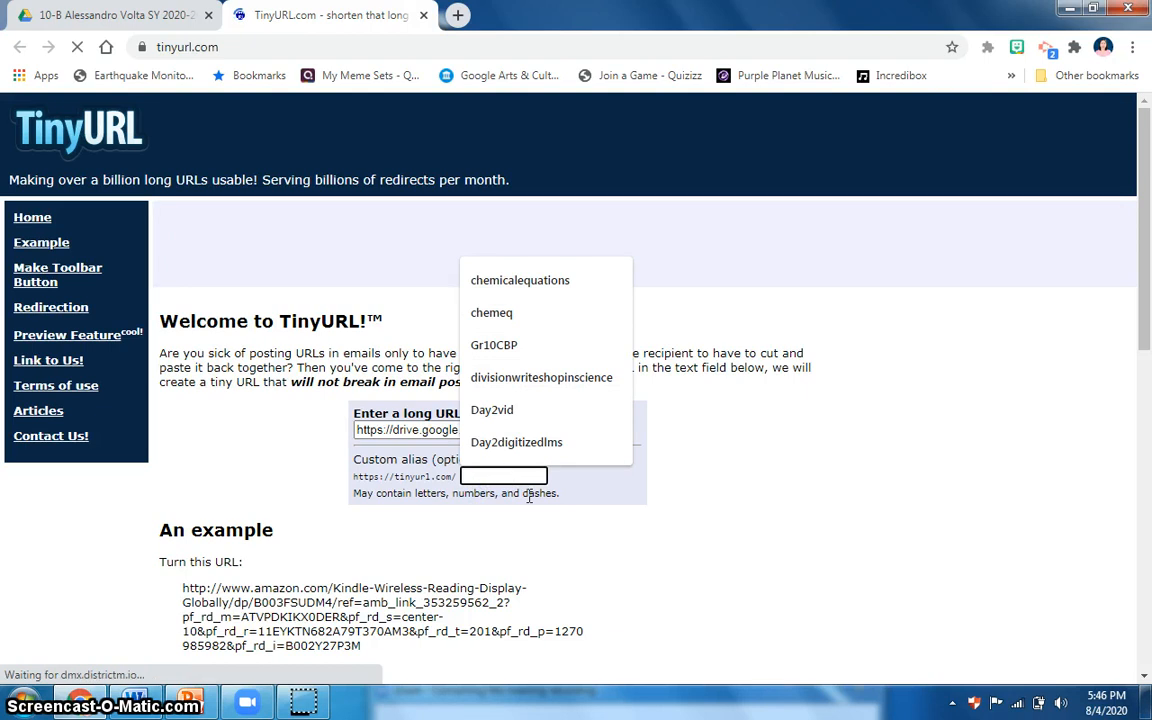
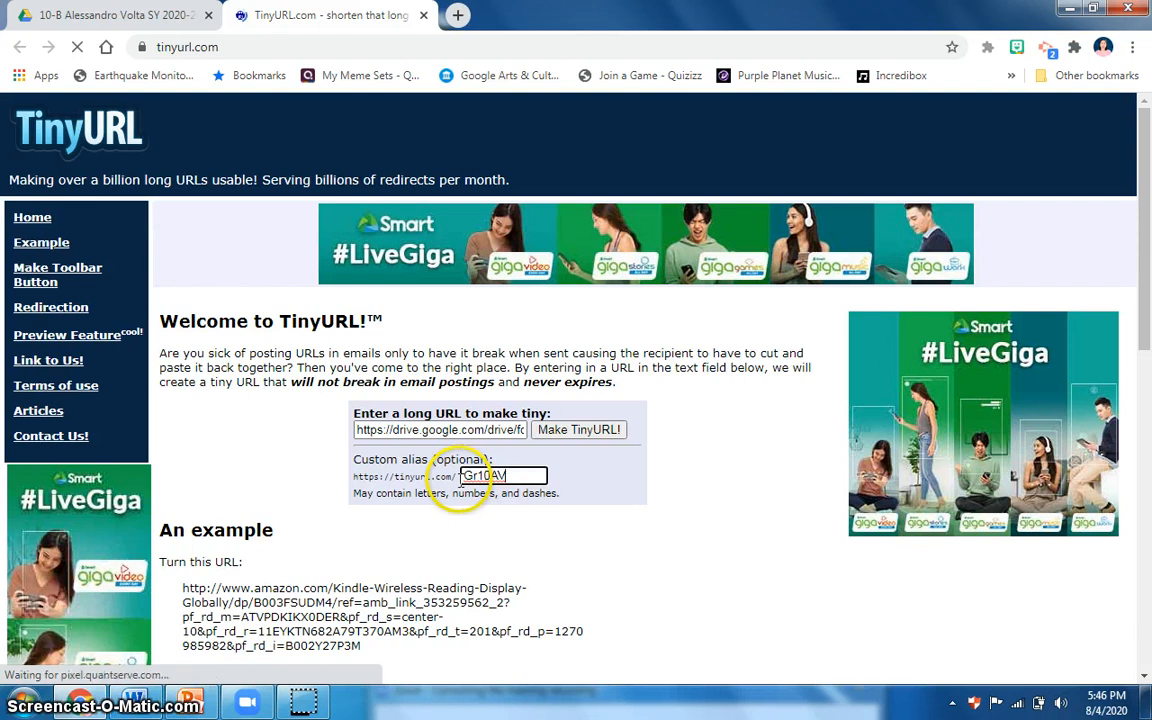
{"action": "left_click", "coordinate": [583, 432]}
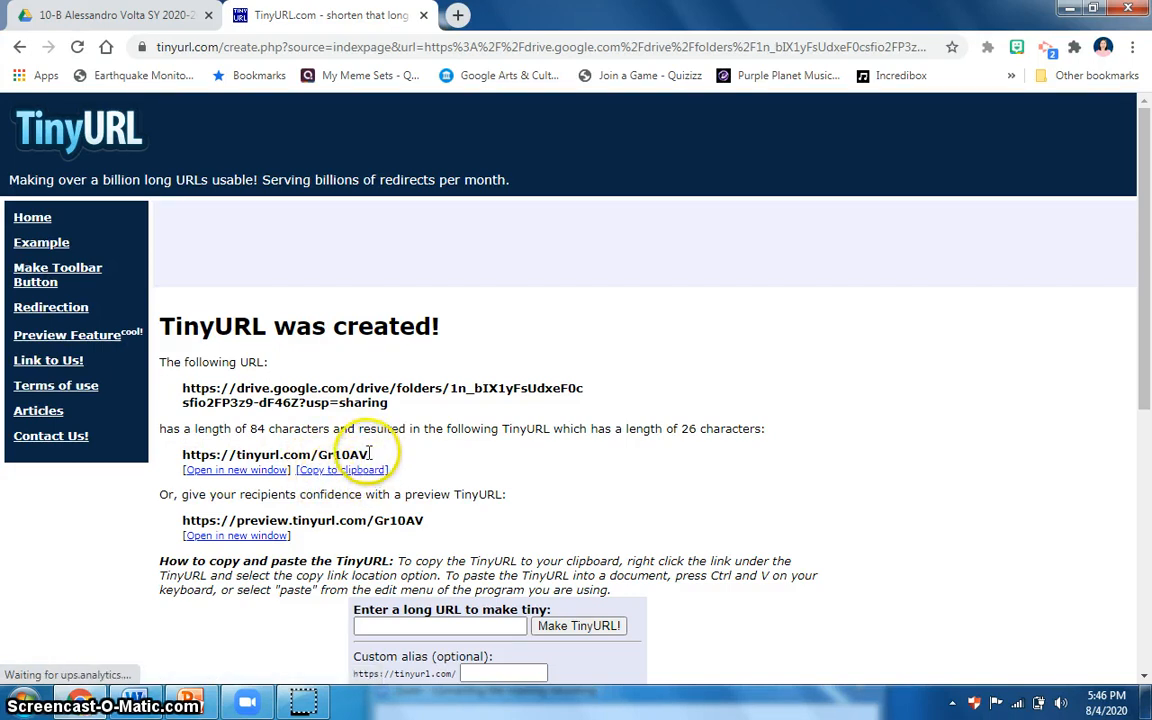
{"action": "left_click_drag", "start_coordinate": [372, 455], "coordinate": [236, 453]}
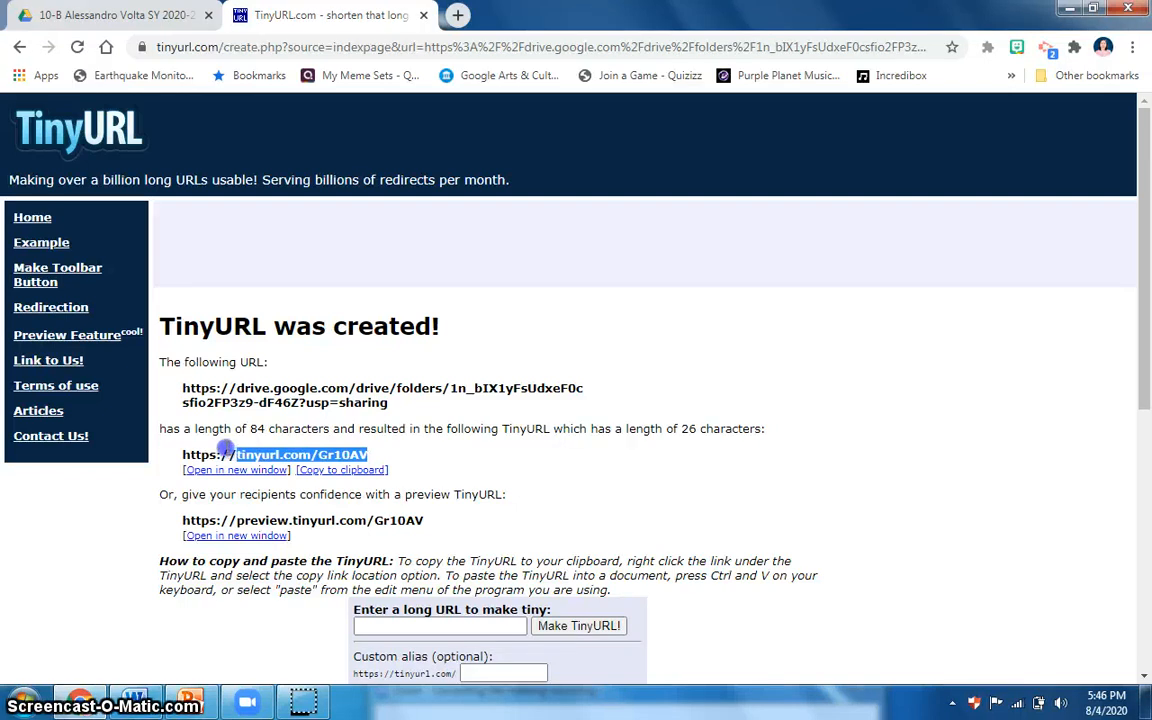
{"action": "left_click_drag", "start_coordinate": [226, 452], "coordinate": [178, 456]}
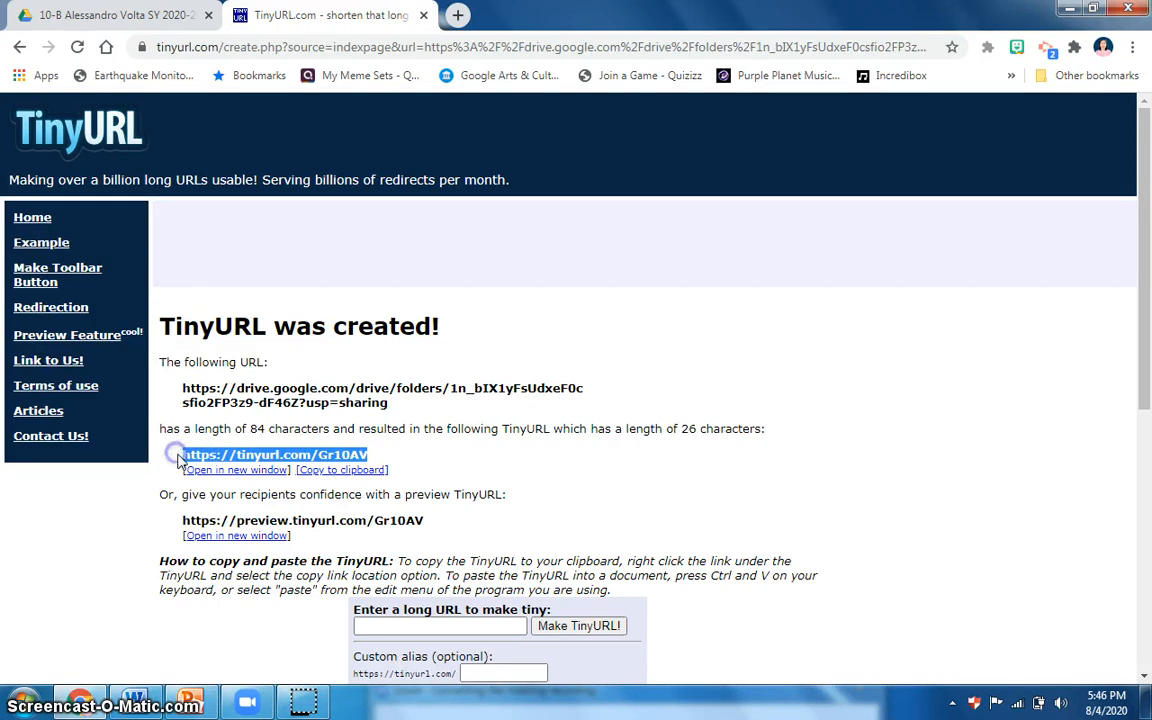
{"action": "right_click", "coordinate": [293, 459]}
{"action": "left_click", "coordinate": [318, 473]}
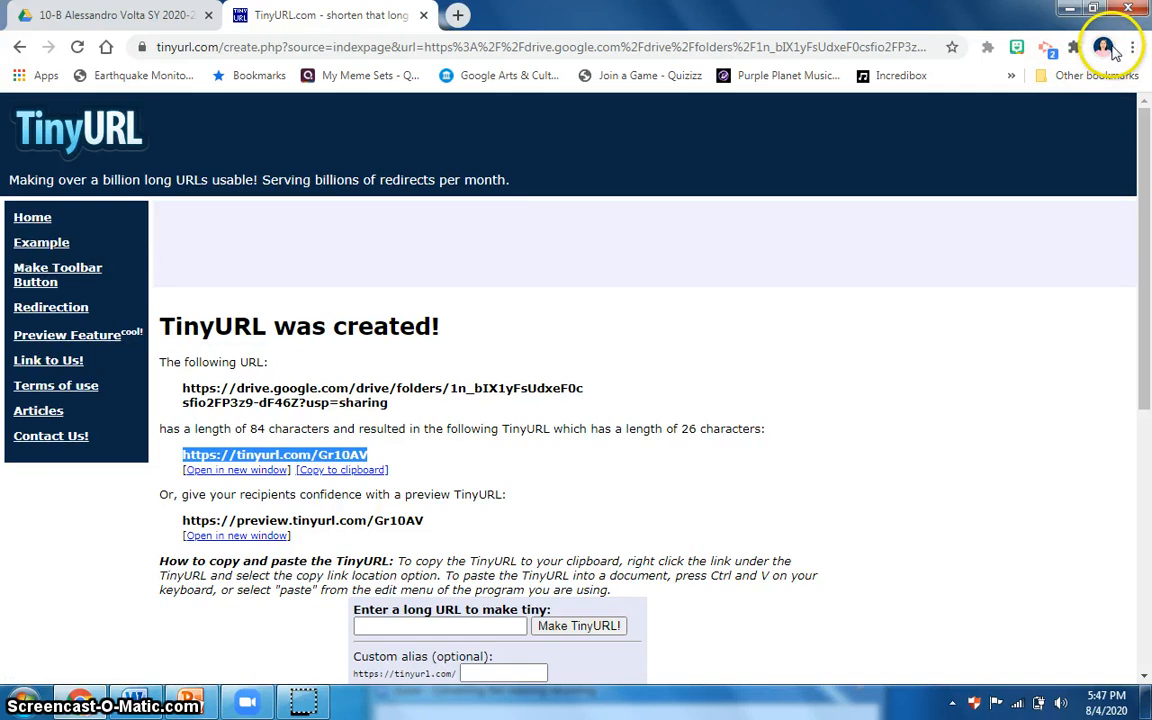
{"action": "left_click", "coordinate": [1103, 47]}
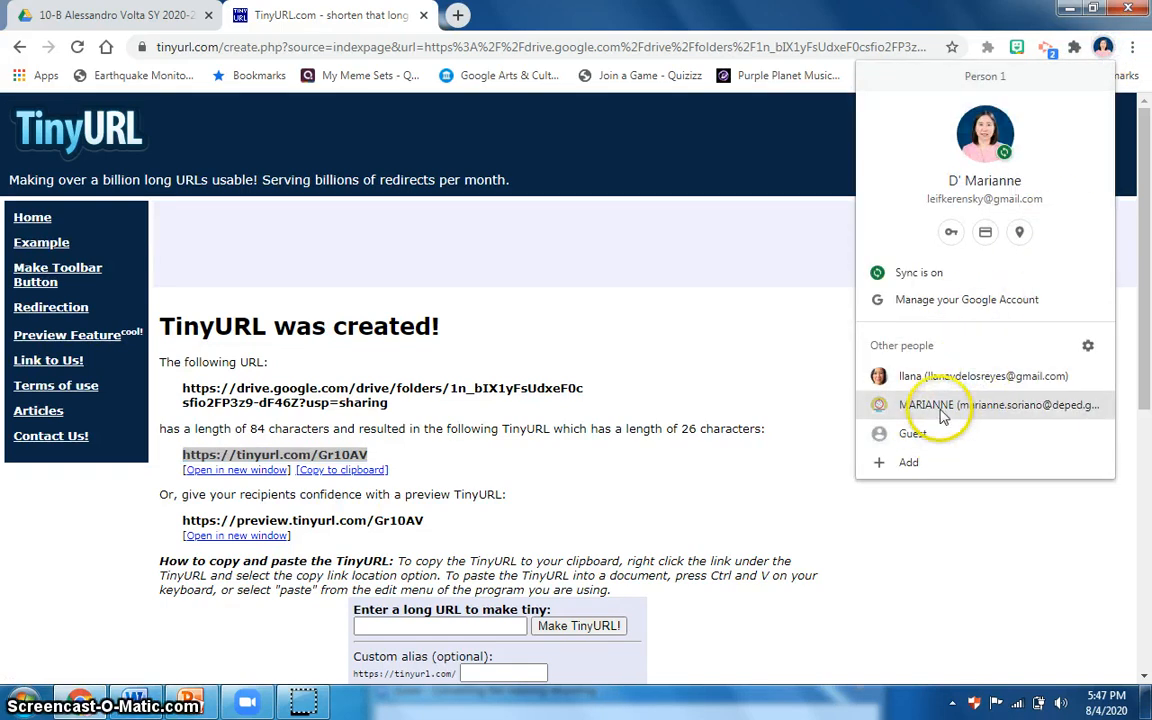
{"action": "left_click", "coordinate": [947, 385]}
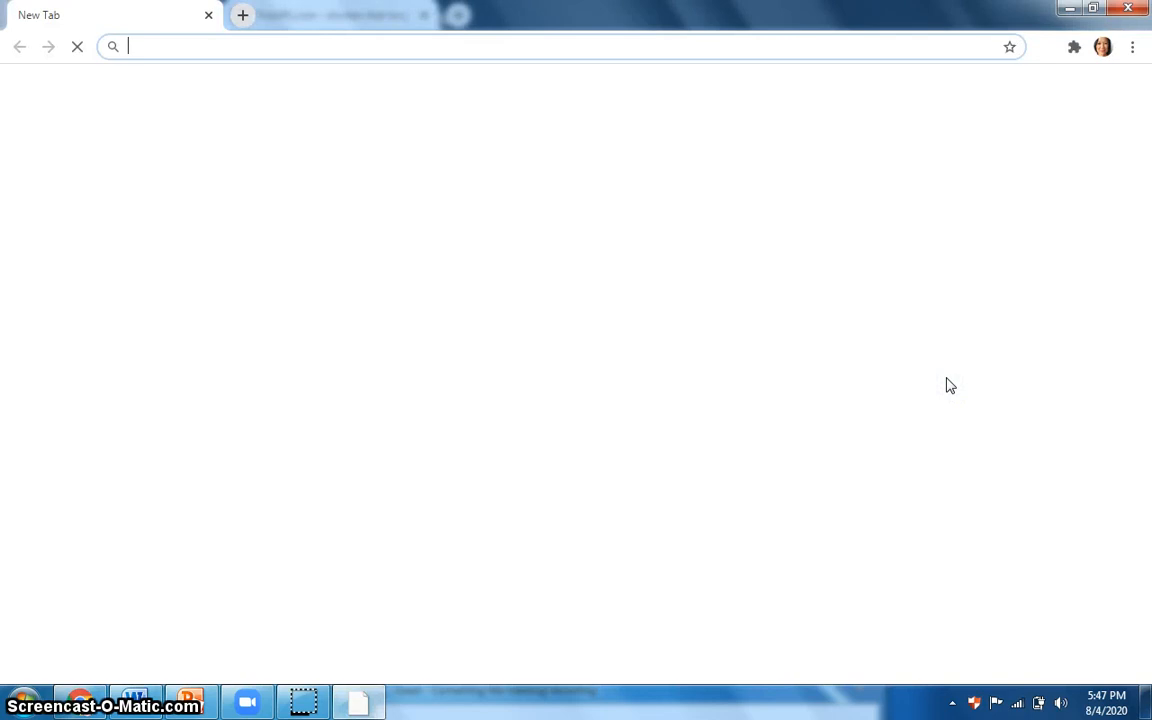
{"action": "left_click", "coordinate": [951, 384]}
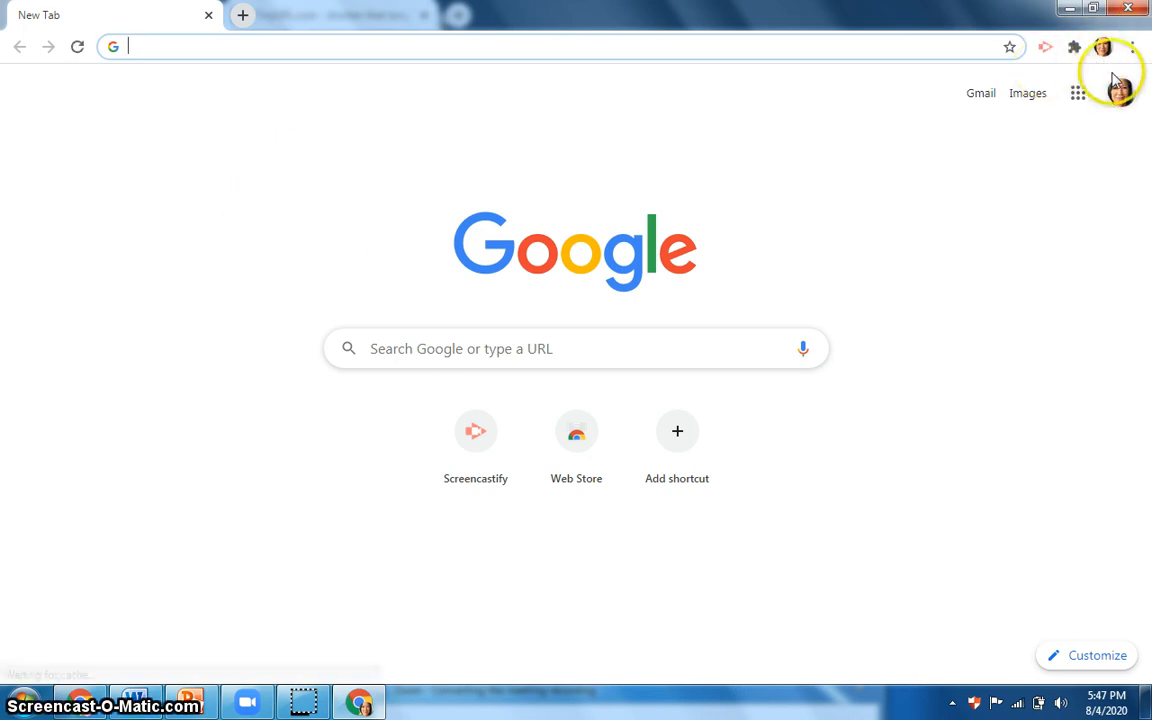
{"action": "left_click", "coordinate": [277, 44]}
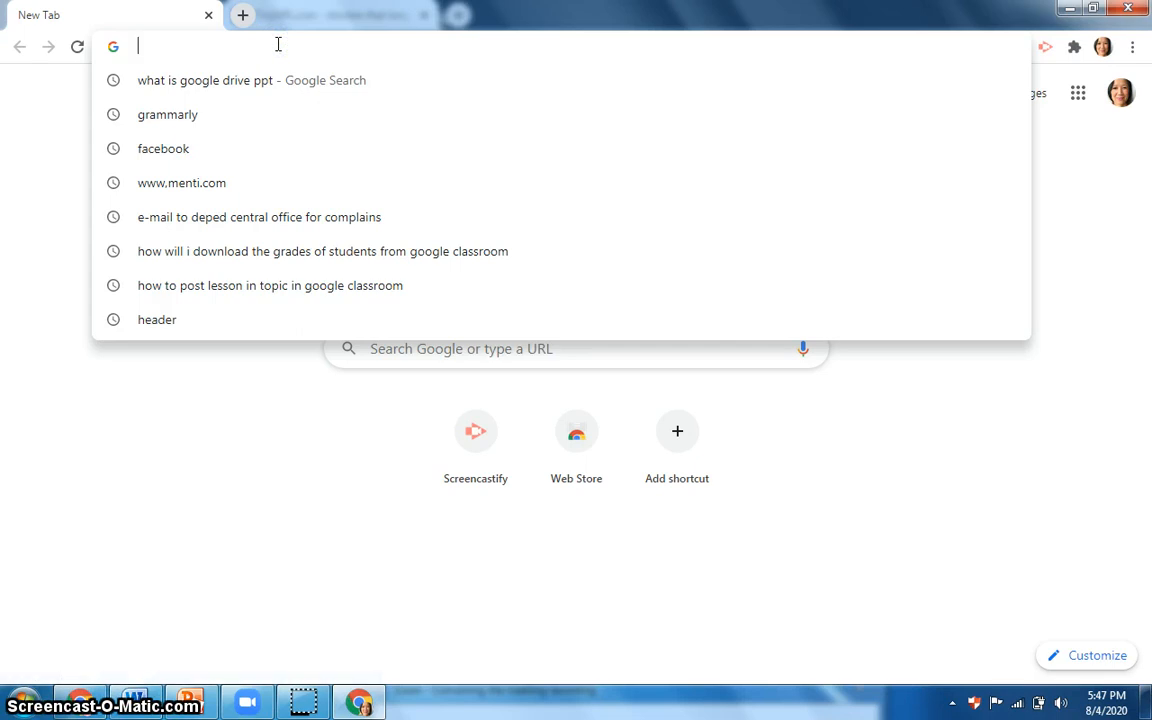
{"action": "key", "text": "ctrl+v"}
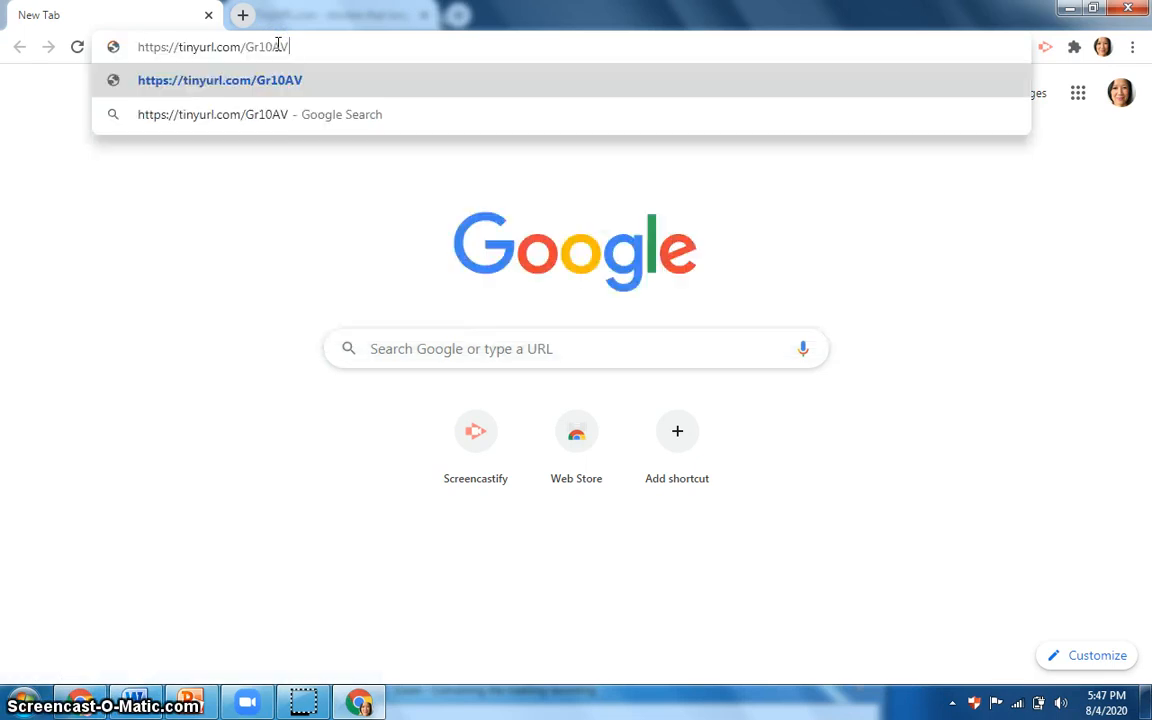
{"action": "key", "text": "Return"}
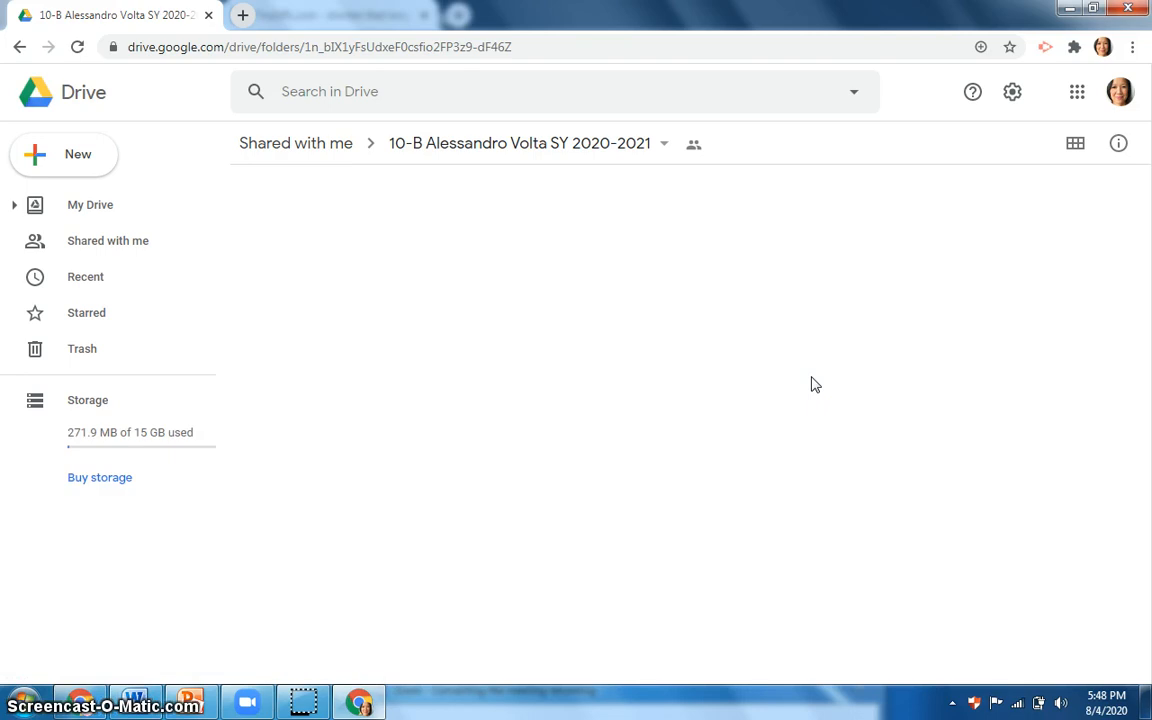
Open the Filipino 10 sub-folder inside the shared 10-B Alessandro Volta SY 2020-2021 folder.
{"action": "left_click", "coordinate": [745, 245]}
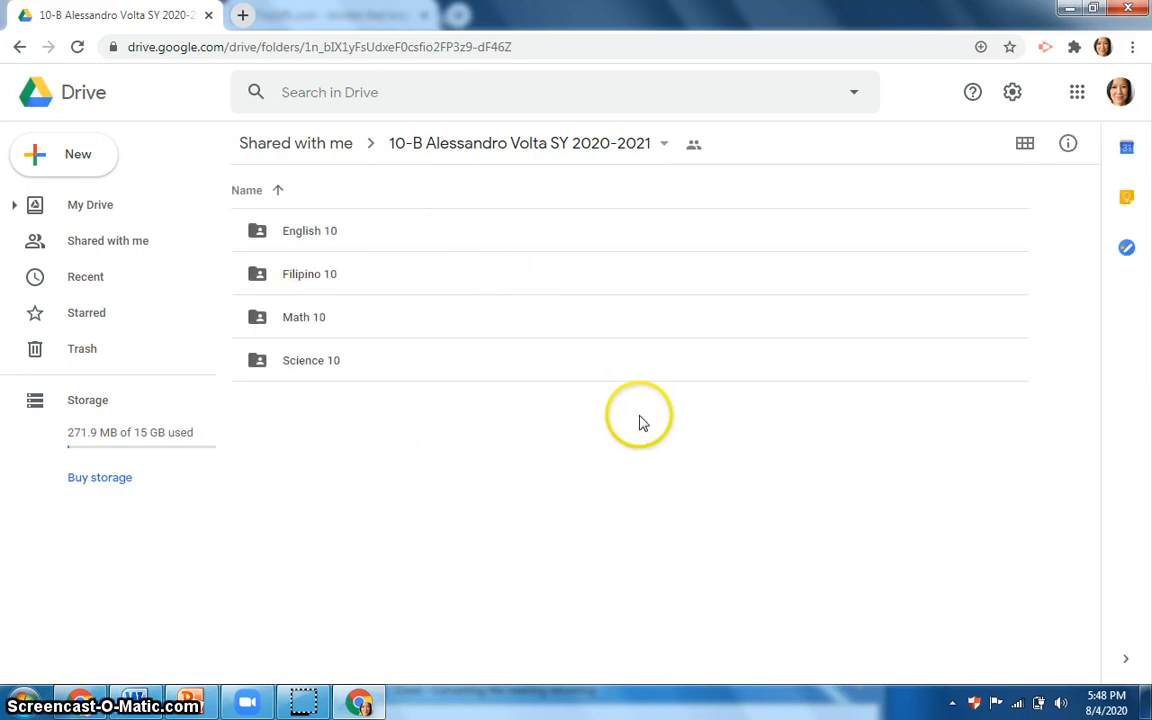
{"action": "double_click", "coordinate": [262, 277]}
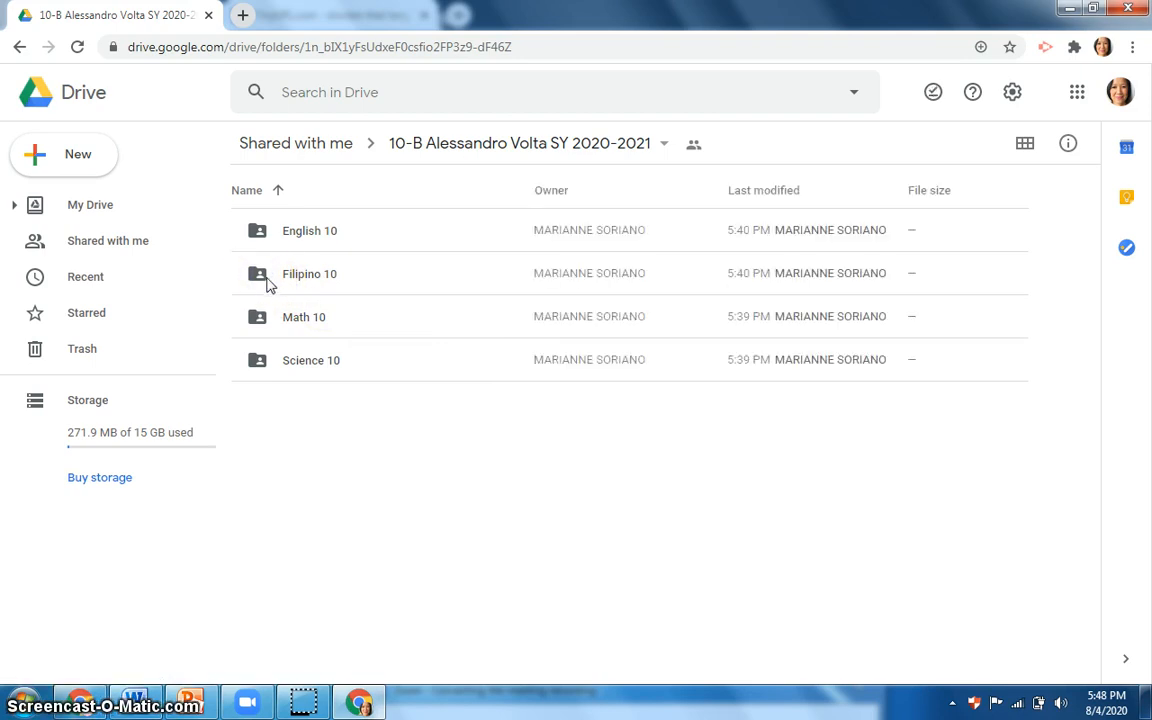
{"action": "double_click", "coordinate": [288, 282]}
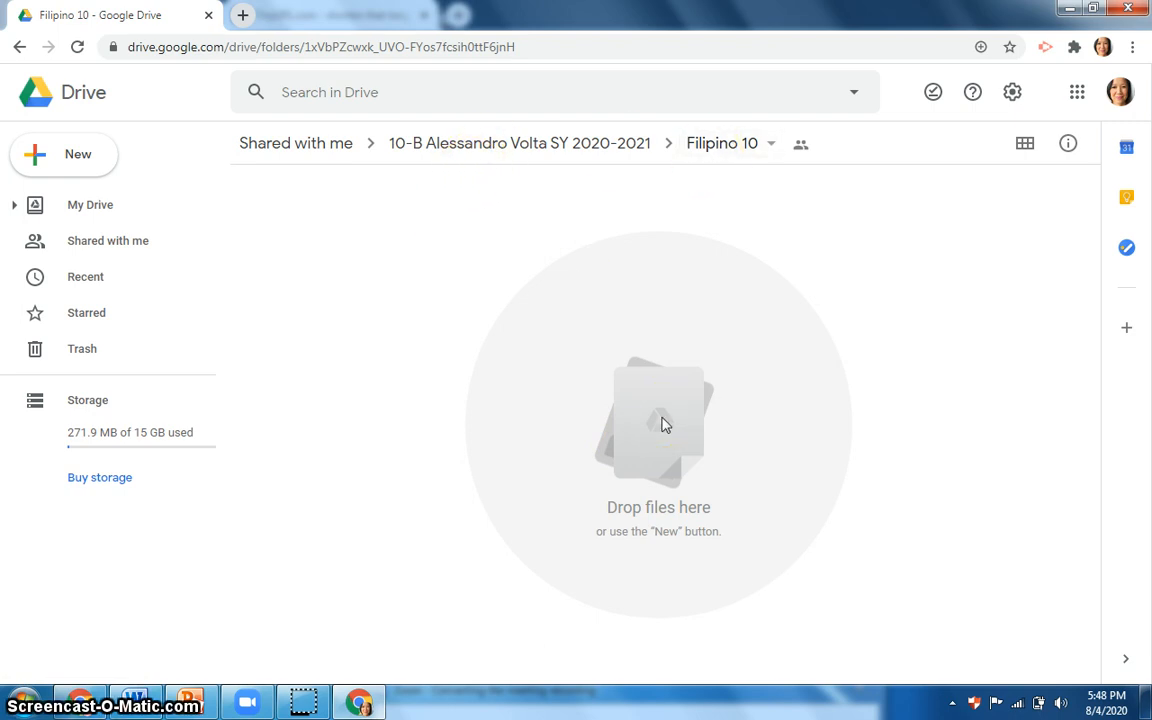
Start a file upload into the Filipino 10 sub-folder and bring up the Desktop files to choose from.
{"action": "left_click", "coordinate": [63, 170]}
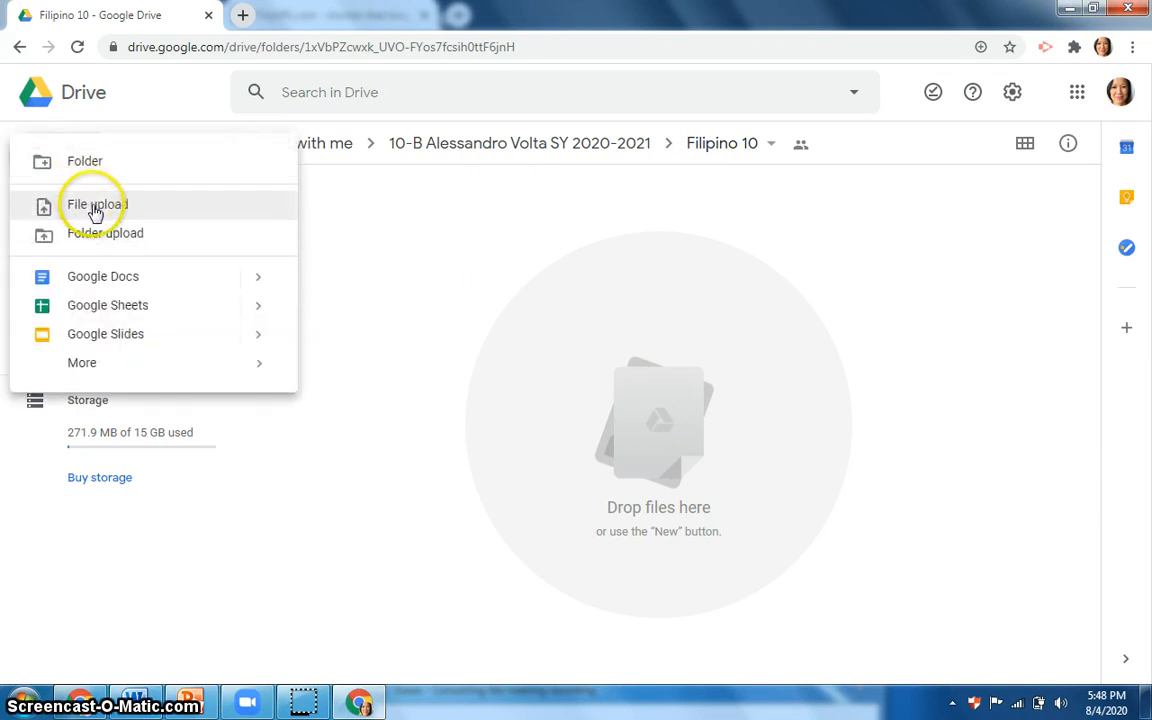
{"action": "left_click", "coordinate": [95, 212]}
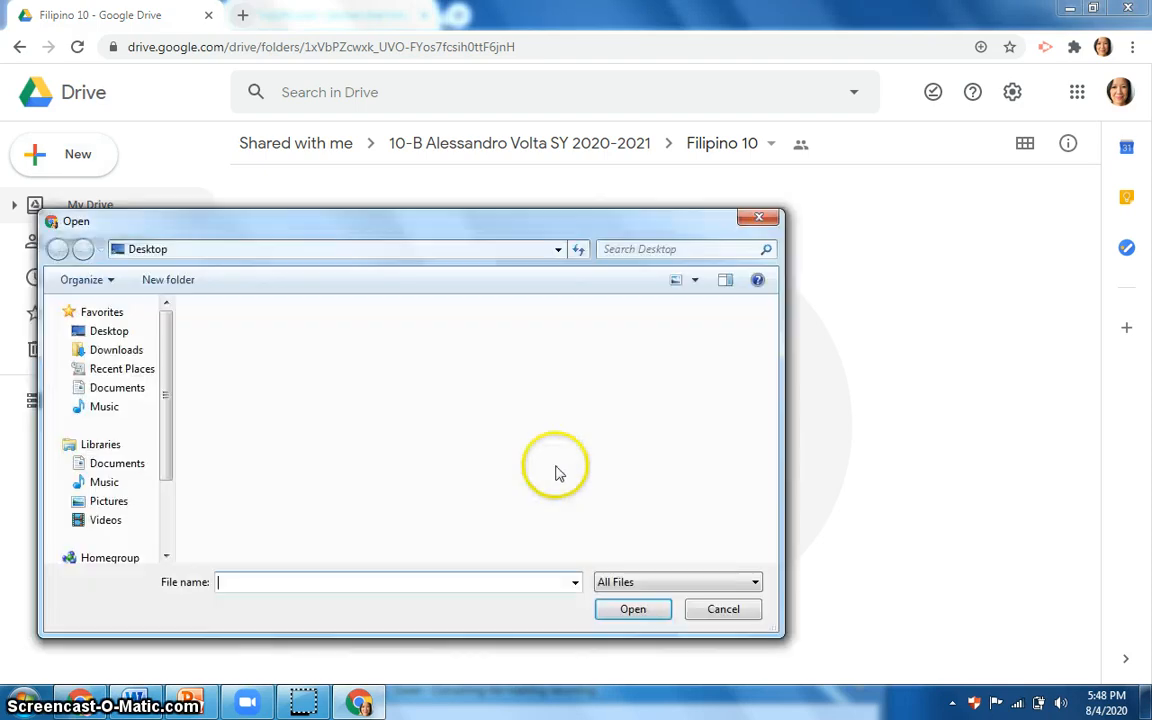
{"action": "left_click_drag", "start_coordinate": [571, 221], "coordinate": [596, 183]}
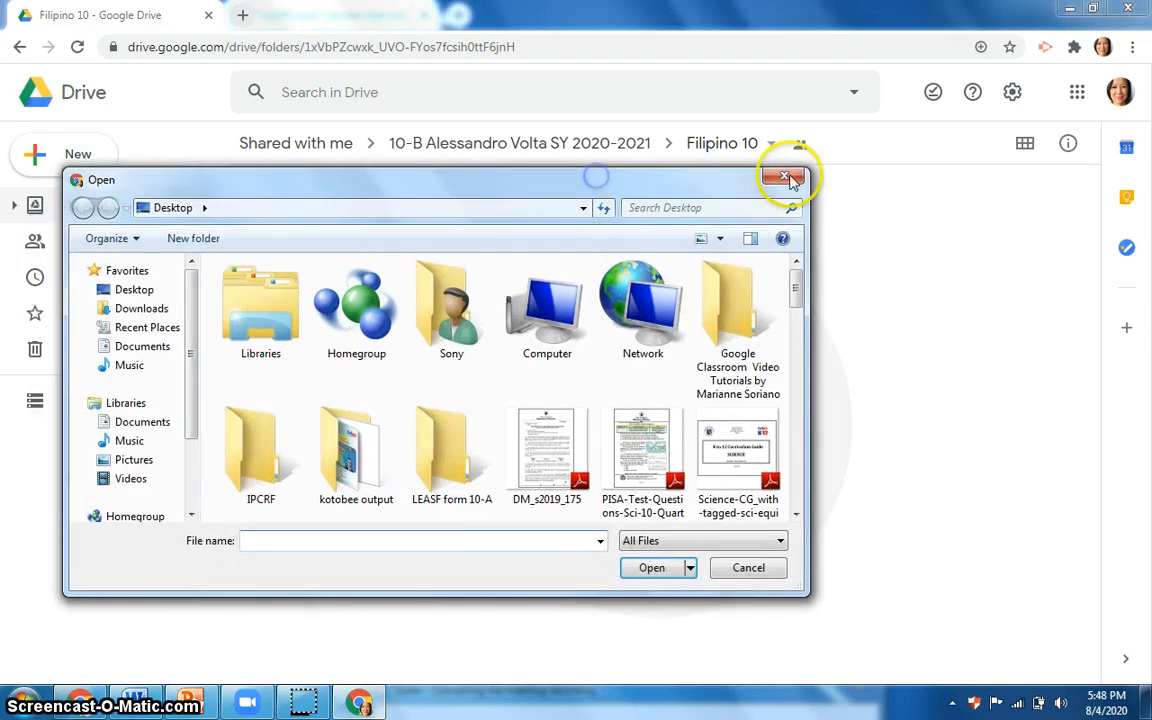